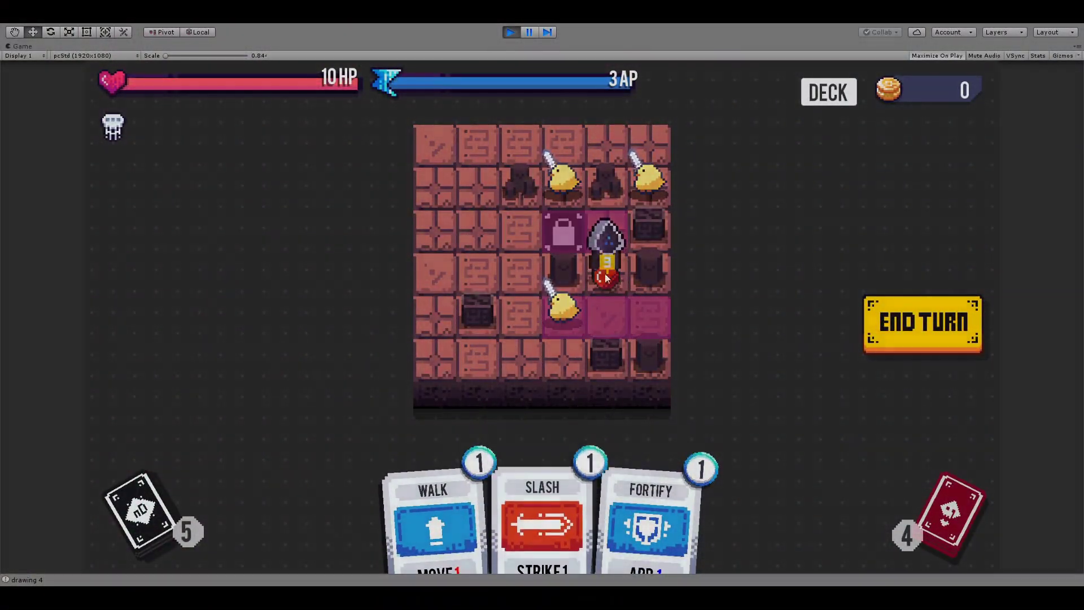
# - Slash a nearby tile, walk the hero onto a highlighted tile, play Fortify, and end the turn
pyautogui.click(561, 312)
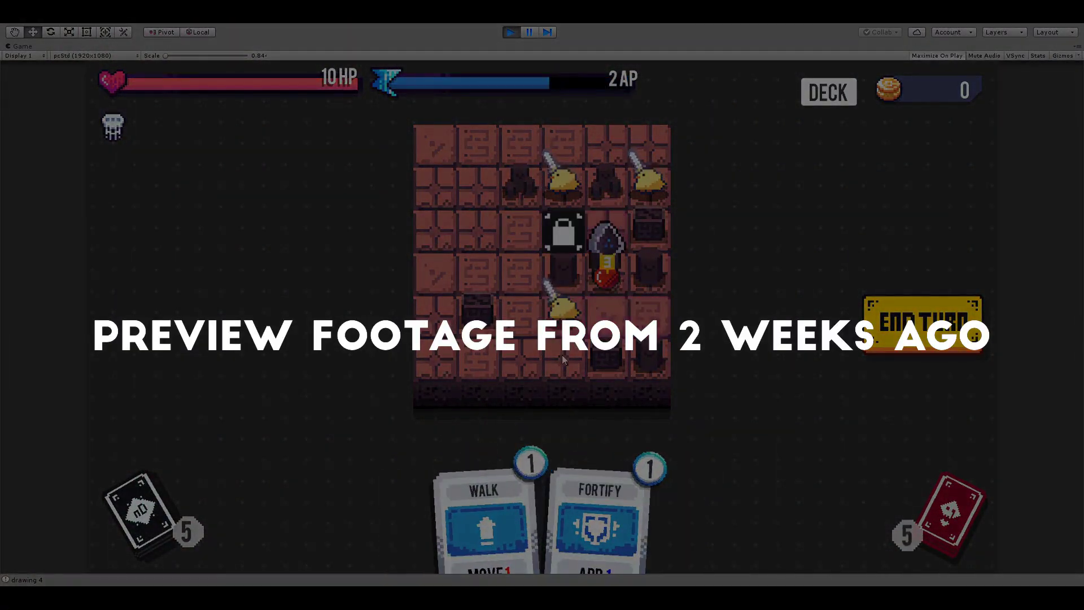
pyautogui.click(485, 514)
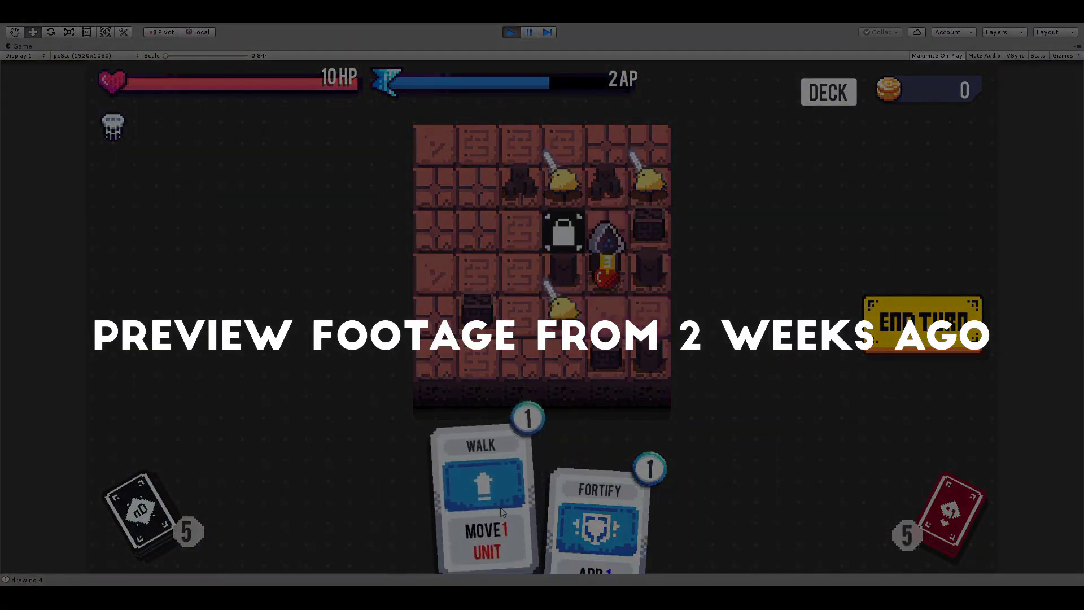
pyautogui.click(662, 331)
pyautogui.click(542, 508)
pyautogui.click(924, 329)
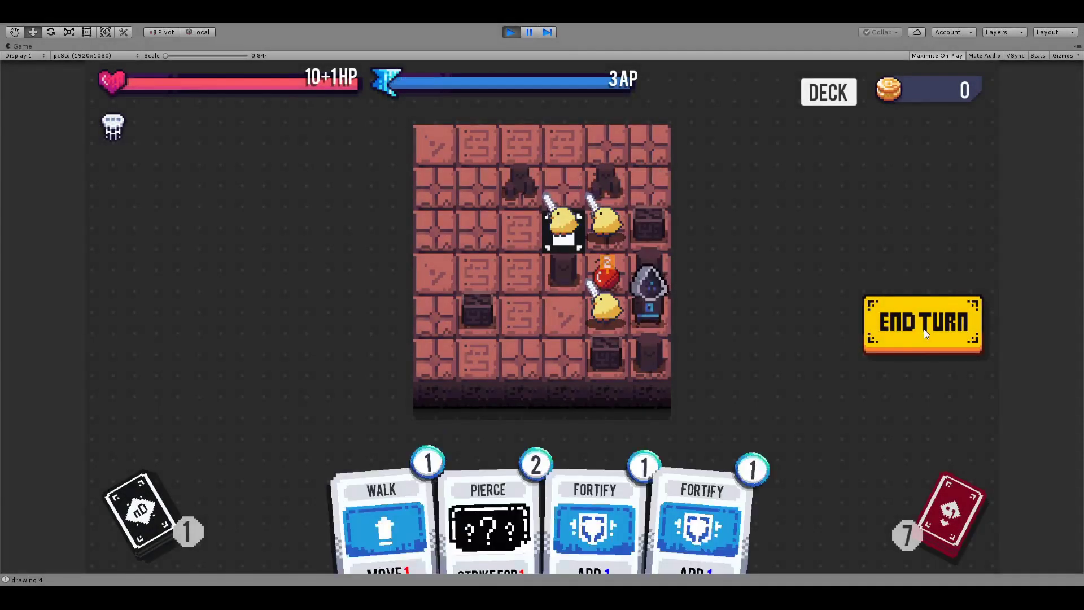
# - Over two turns, play Fortify and Pierce the enemy, then walk left and Slash an adjacent enemy
pyautogui.click(673, 522)
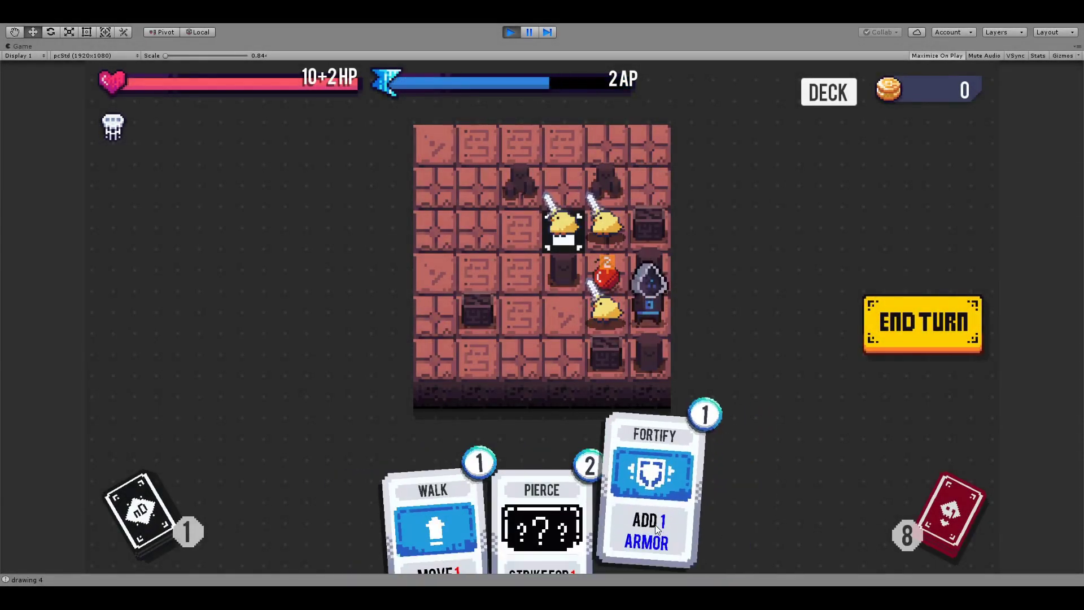
pyautogui.click(617, 323)
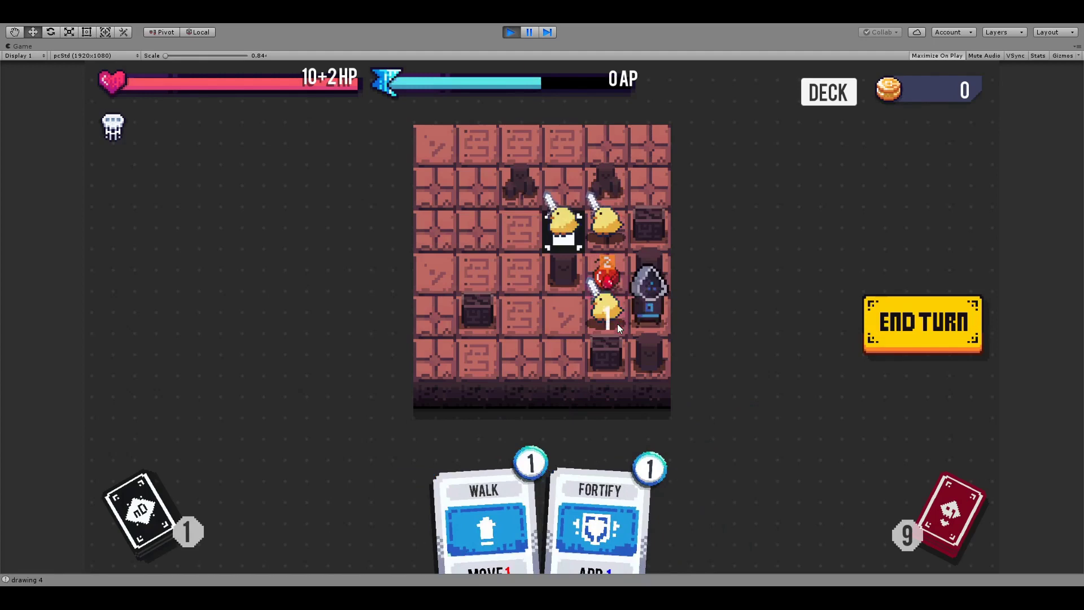
pyautogui.click(875, 321)
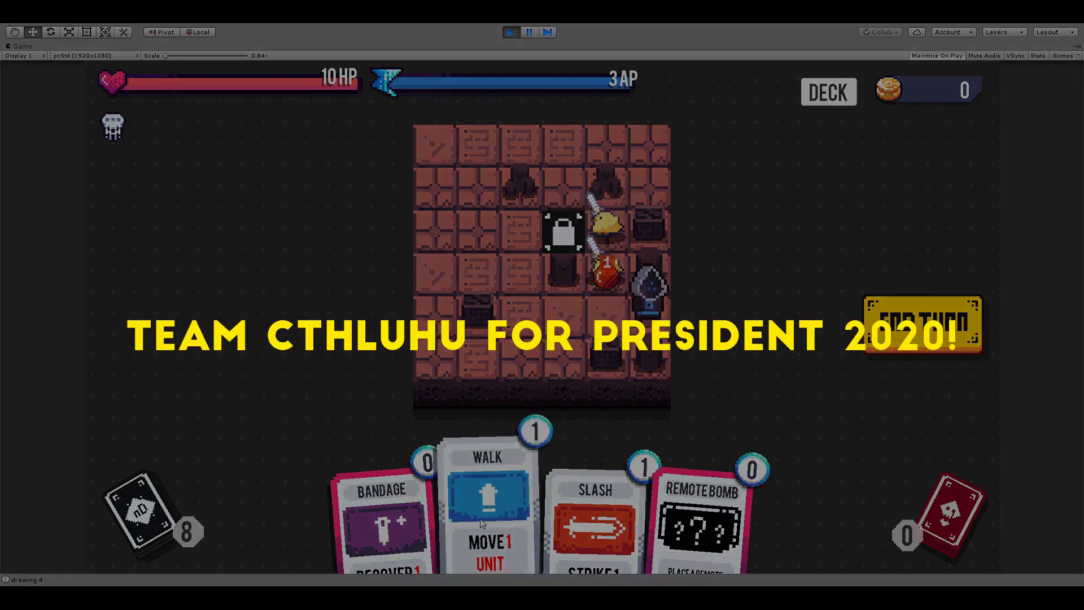
pyautogui.click(481, 523)
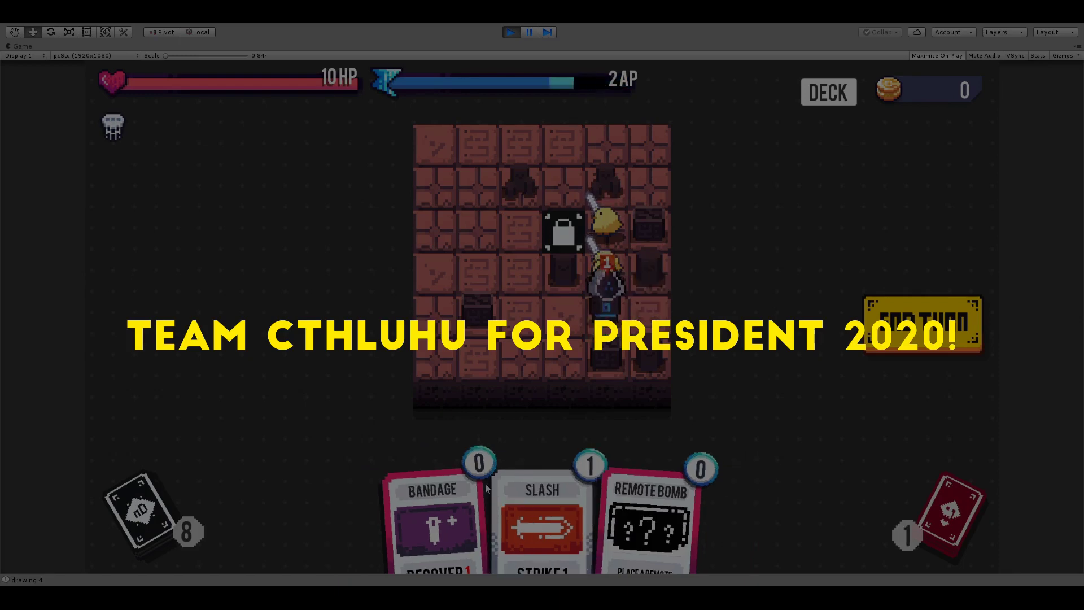
pyautogui.click(531, 522)
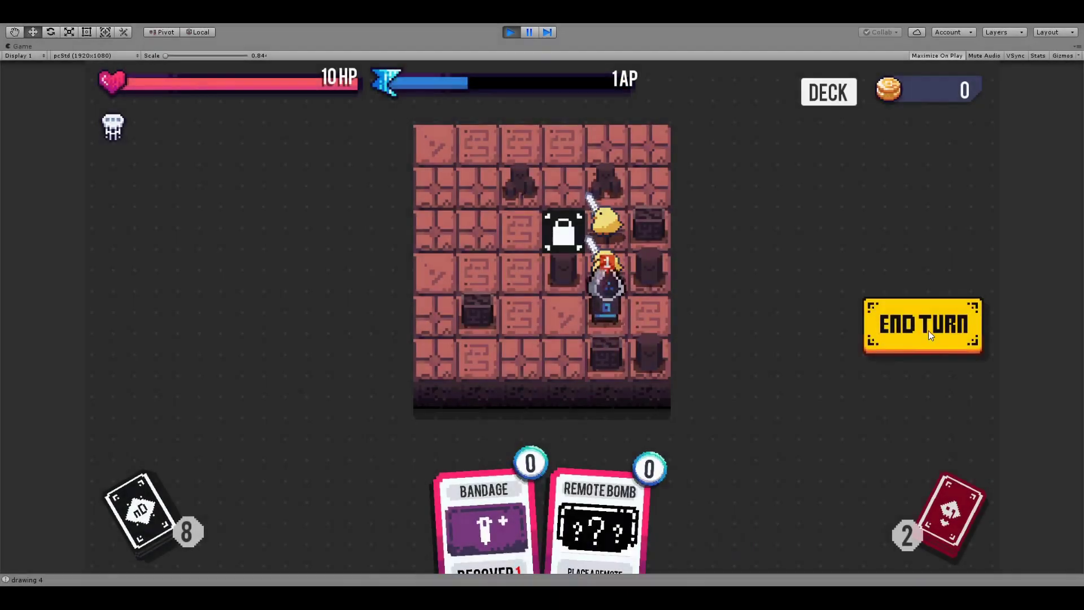
pyautogui.click(928, 330)
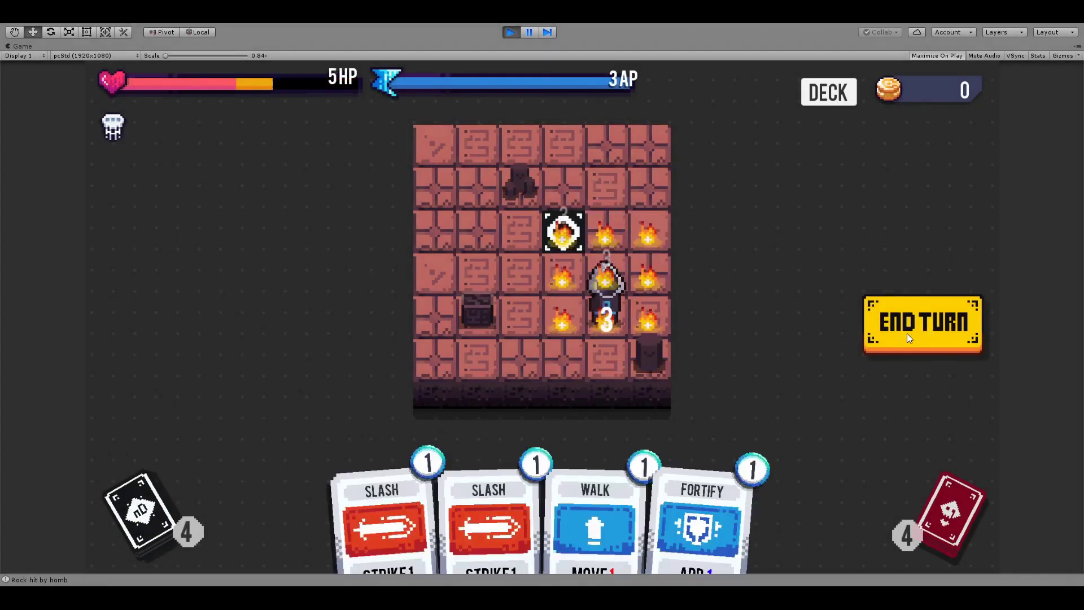
# - Walk the hero up-left to the marked tile and end the turn for a fresh hand
pyautogui.click(617, 515)
pyautogui.click(558, 277)
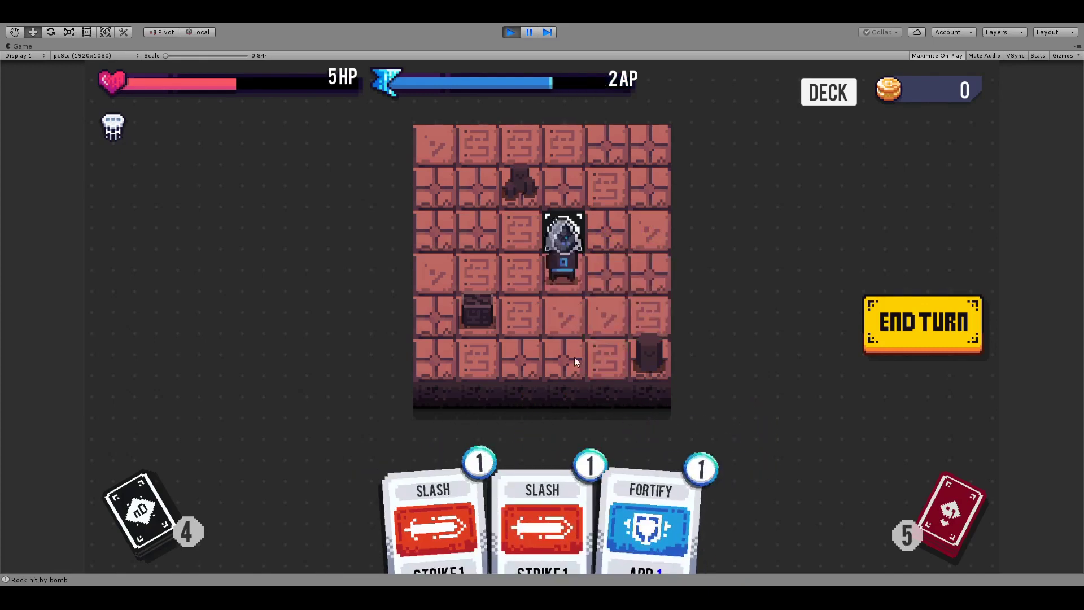
pyautogui.click(897, 334)
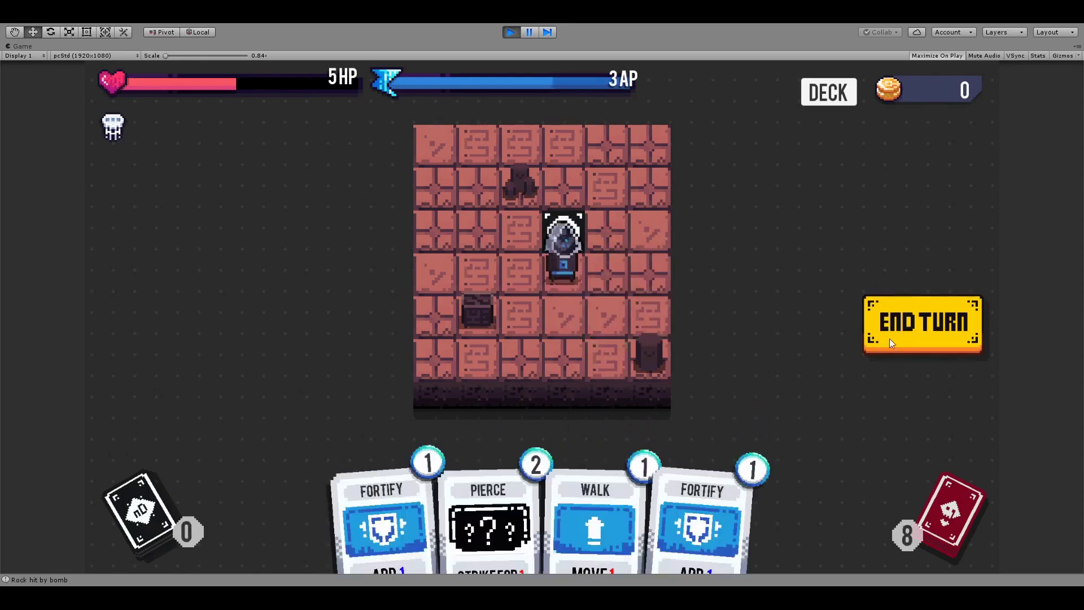
# - Walk the hero up onto the exit, then claim 30 coins and the Remote Bomb and Sodium consumables
pyautogui.click(584, 486)
pyautogui.click(567, 240)
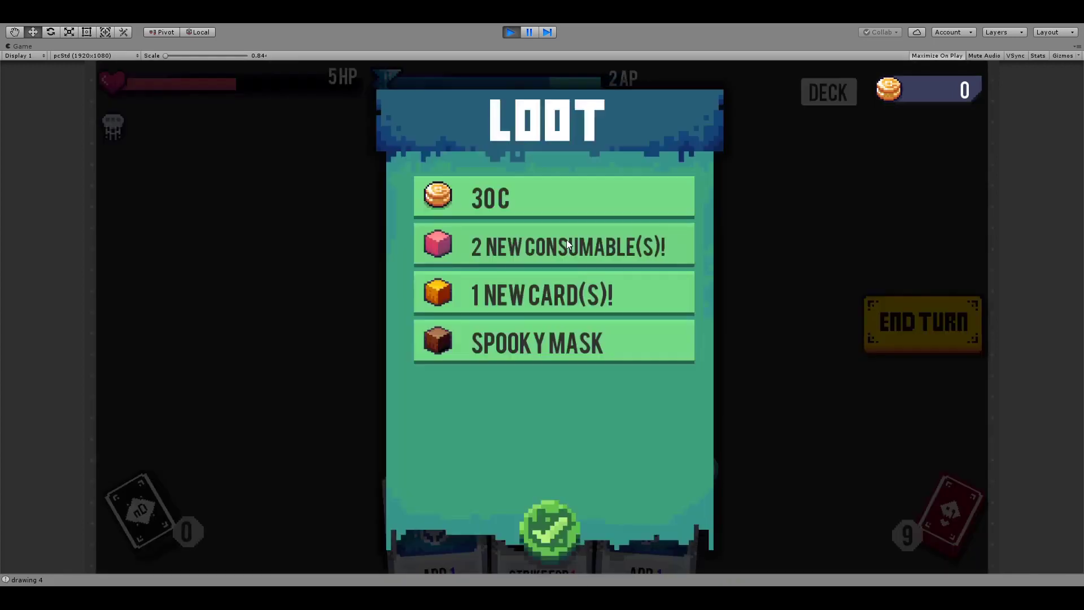
pyautogui.click(617, 186)
pyautogui.click(606, 192)
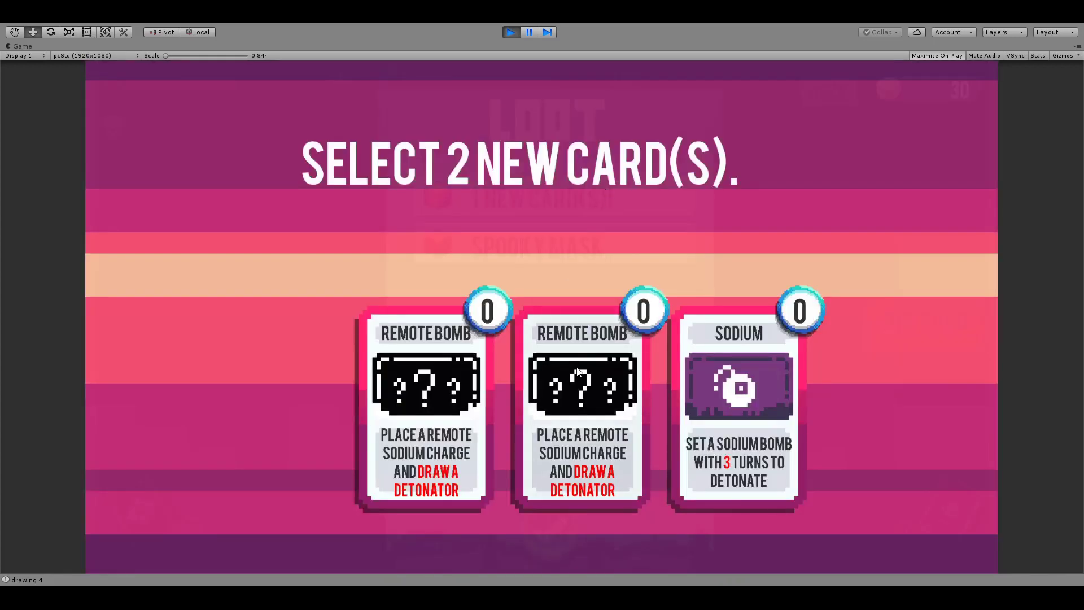
pyautogui.click(588, 384)
pyautogui.click(610, 372)
# - Choose one new card for the deck and collect the Spooky Mask
pyautogui.click(551, 207)
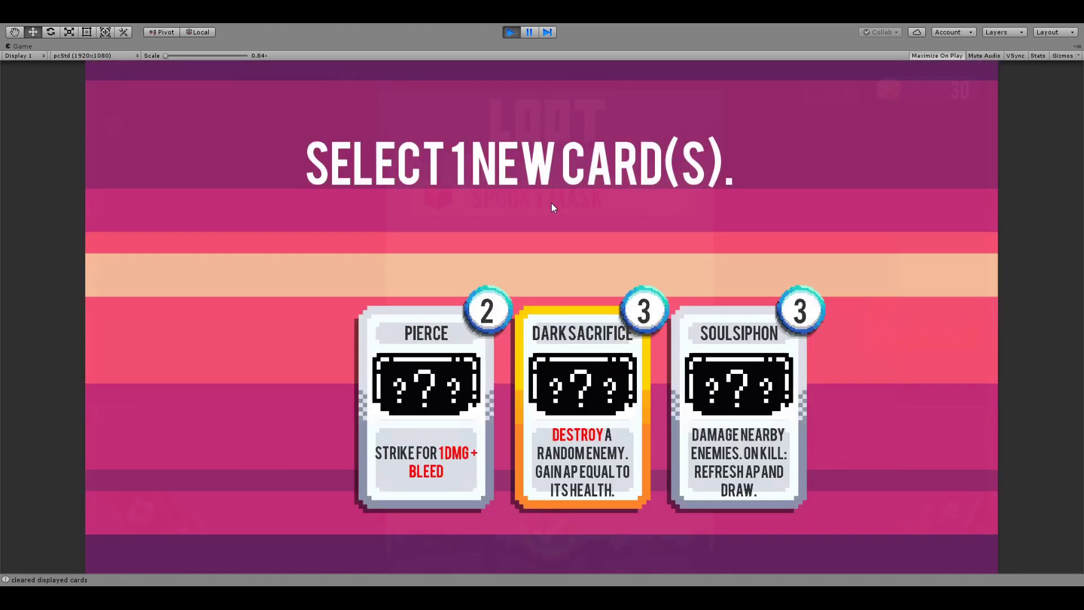
pyautogui.click(747, 387)
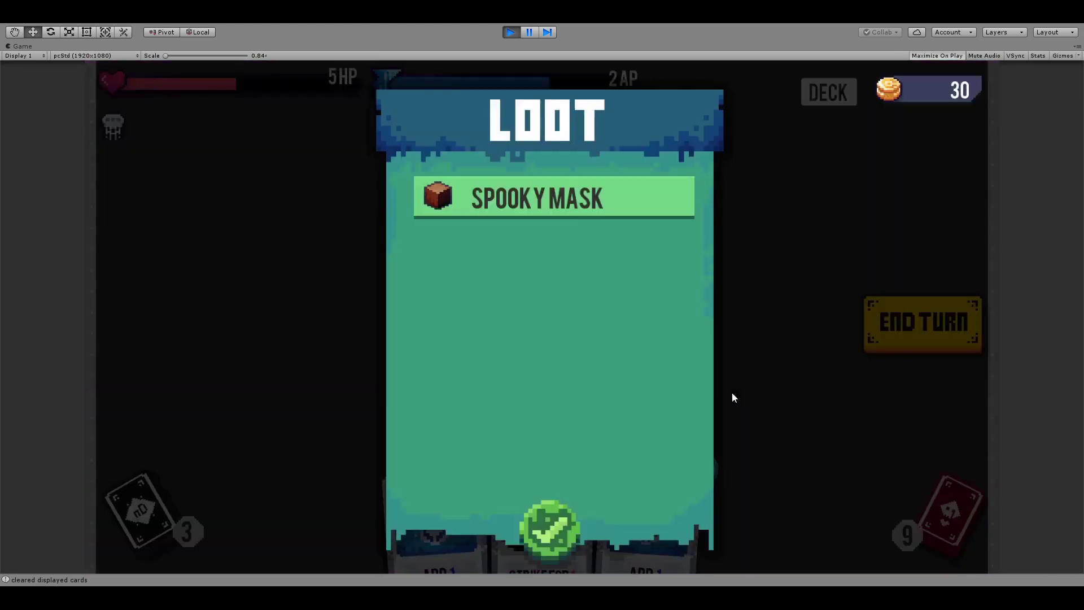
pyautogui.click(577, 209)
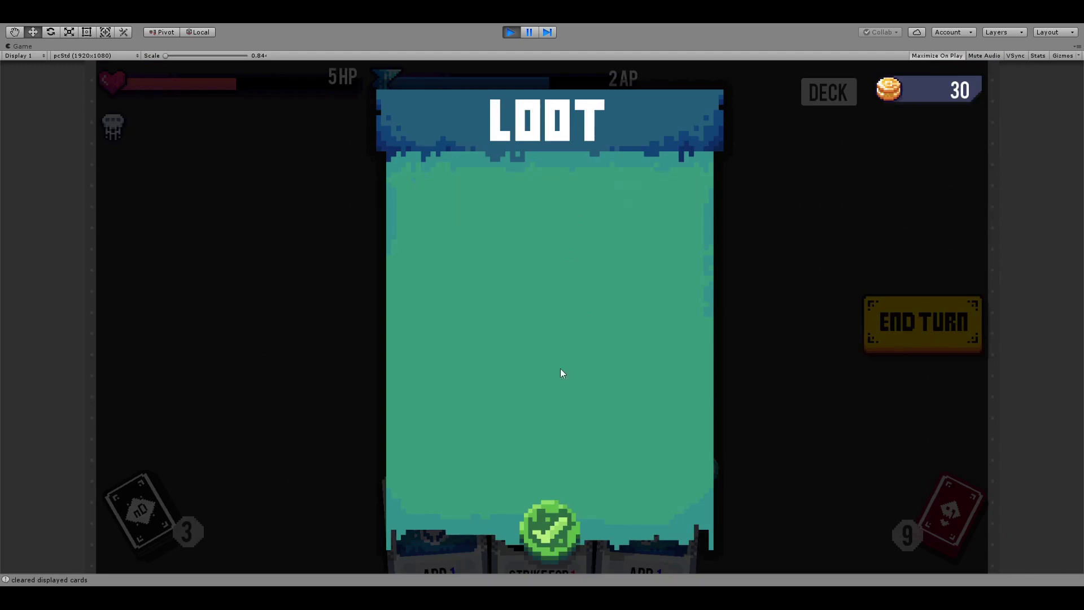
# - Leave the loot screen, then fire Pierce, play Fortify and end the turn on the new level
pyautogui.click(567, 541)
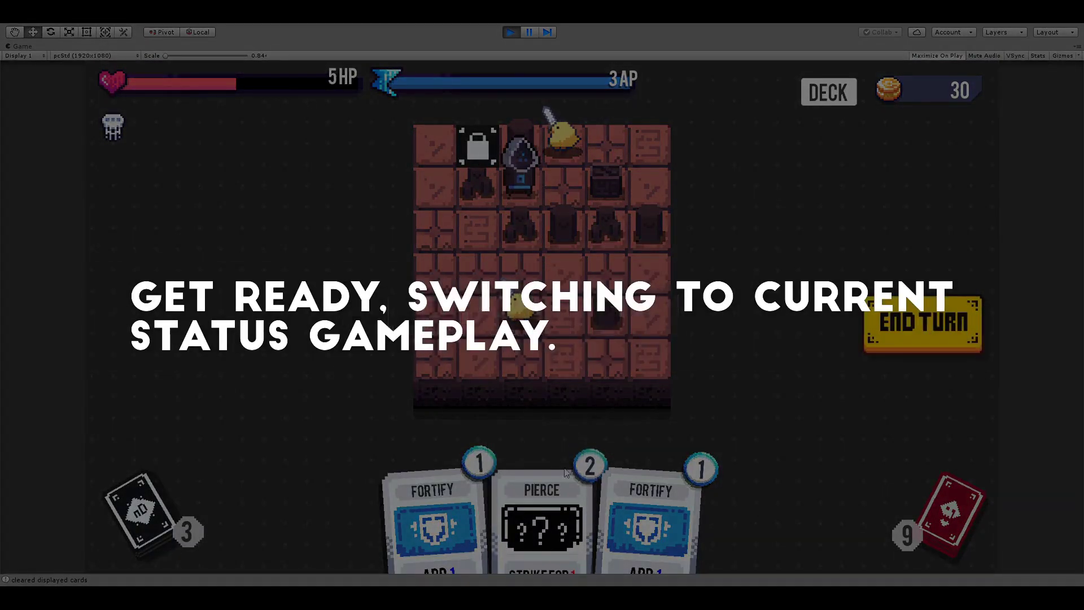
pyautogui.click(566, 486)
pyautogui.click(570, 536)
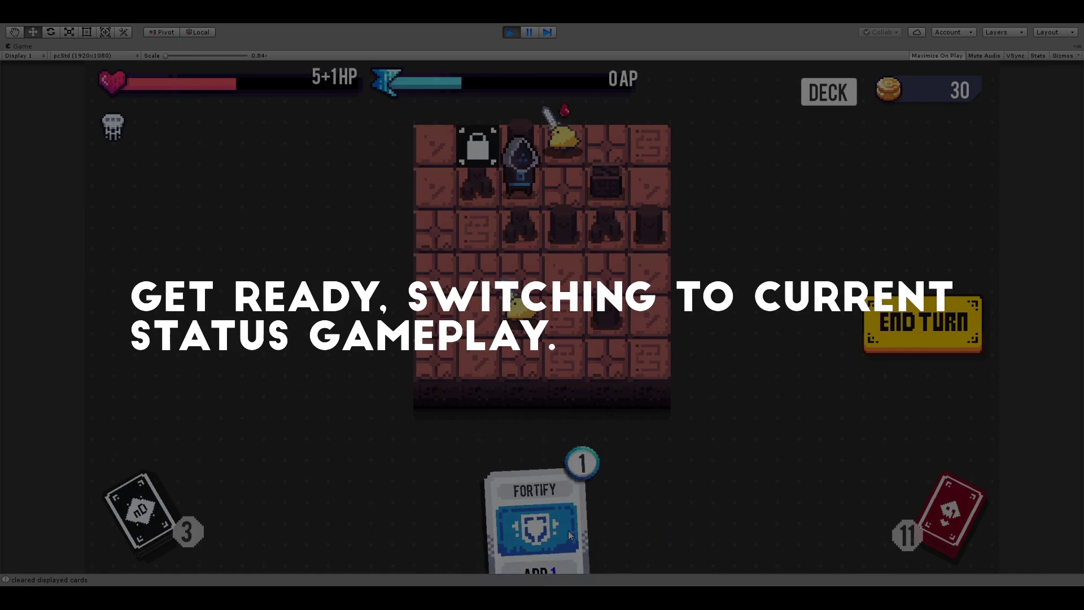
pyautogui.click(924, 333)
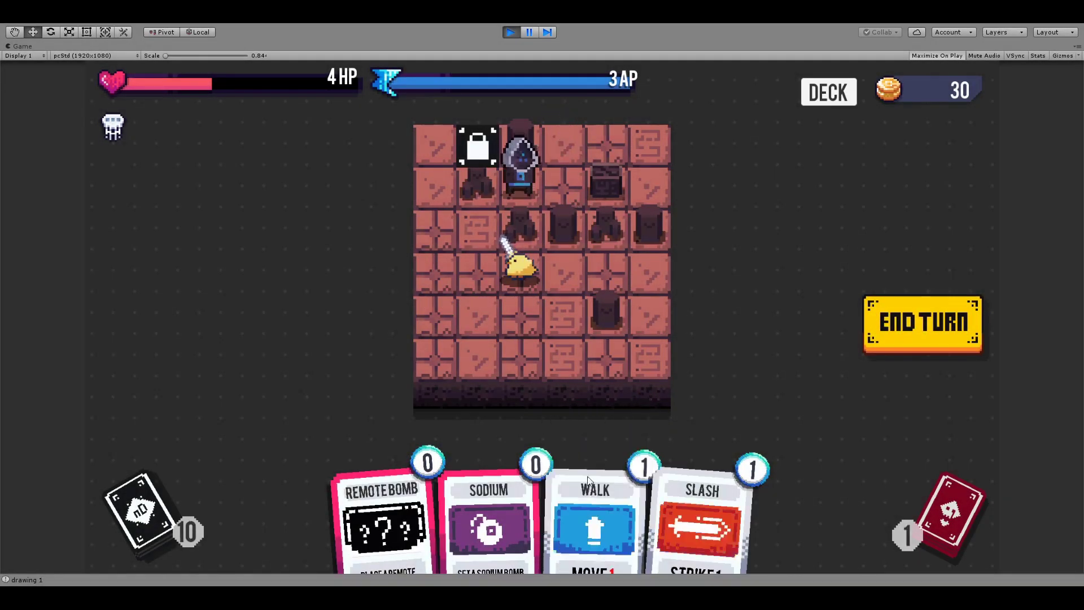
# - Select the Walk card to preview the hero's movement range
pyautogui.click(597, 504)
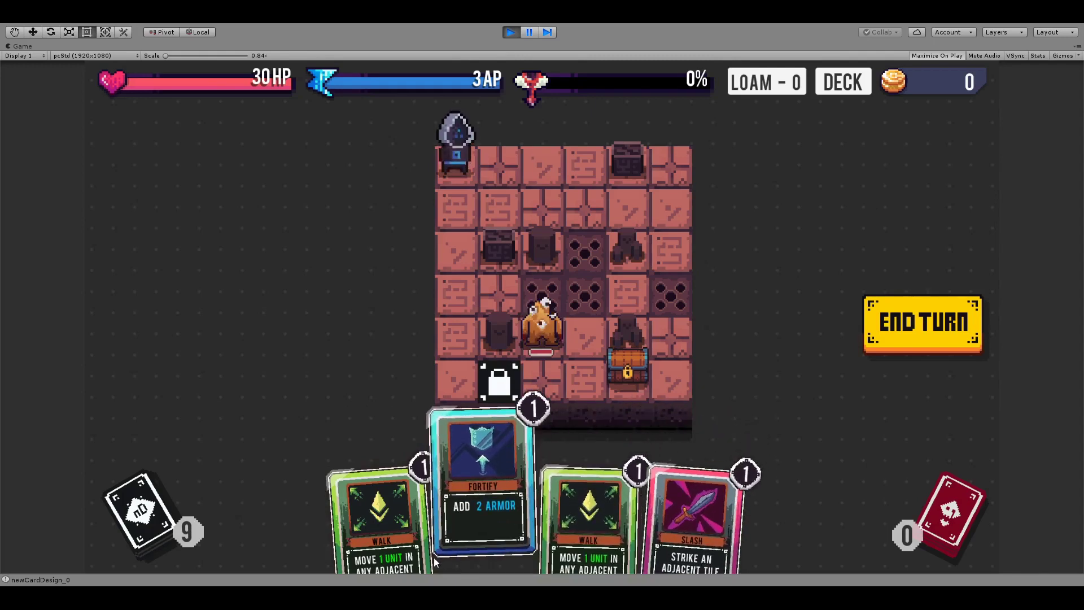
# - Walk the hero right and down onto the green tile, play Fortify, and end the turn
pyautogui.click(382, 531)
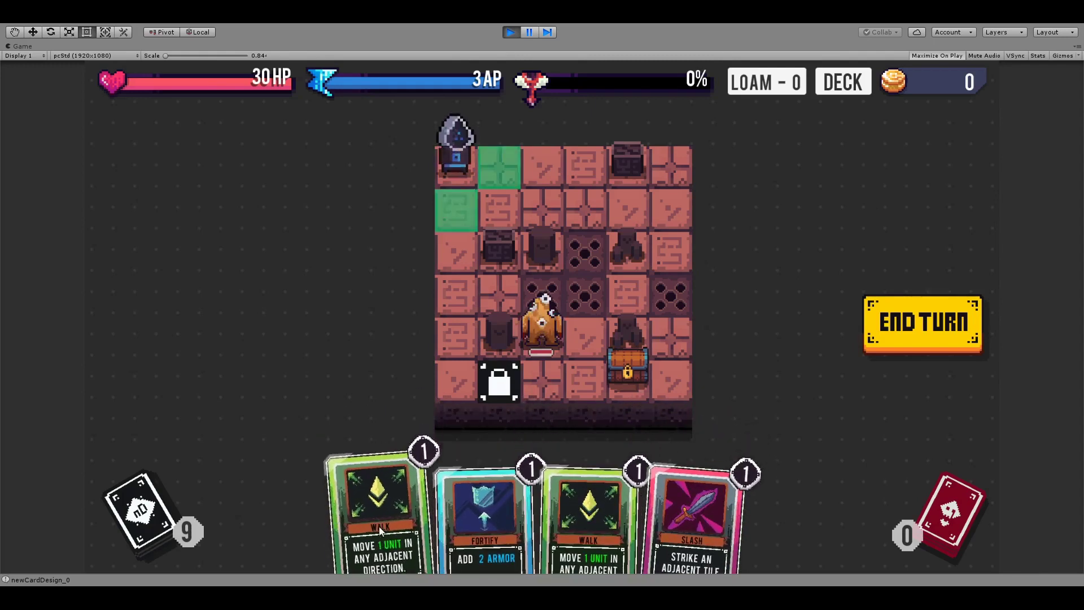
pyautogui.click(498, 165)
pyautogui.click(501, 214)
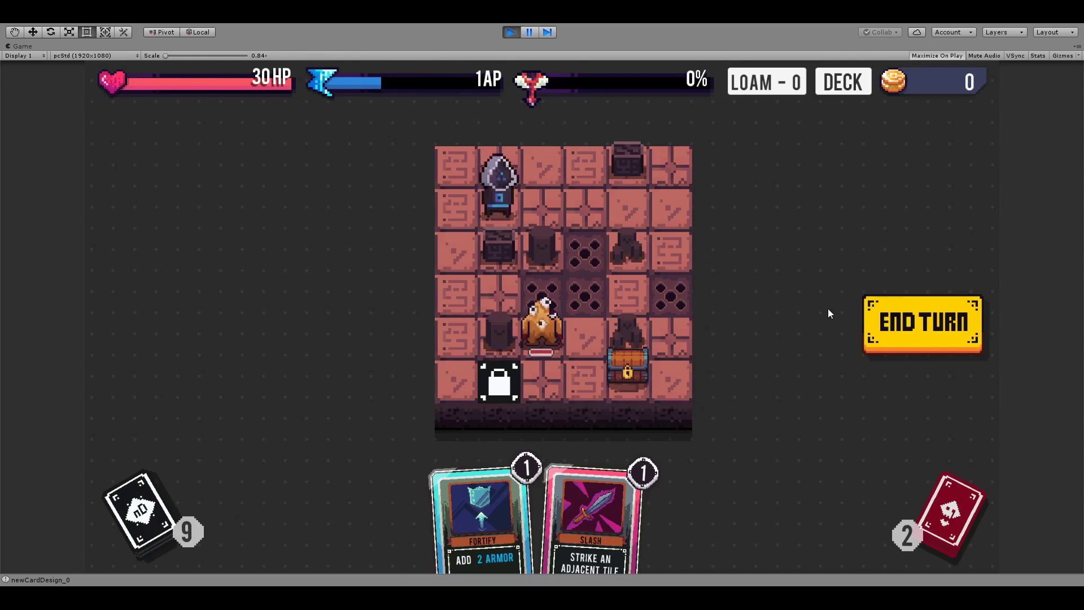
pyautogui.click(474, 531)
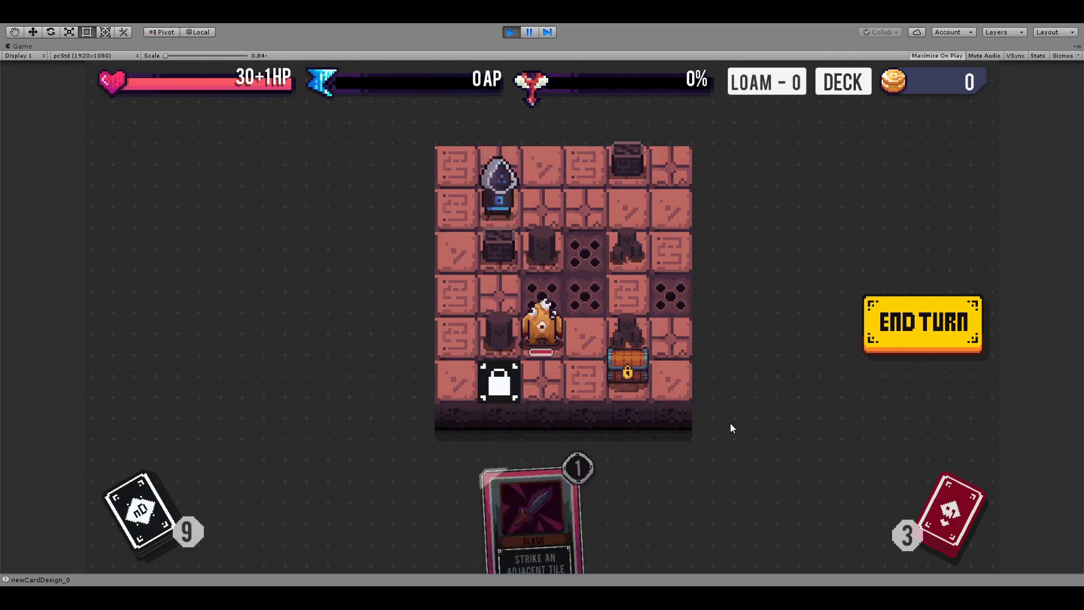
pyautogui.click(885, 324)
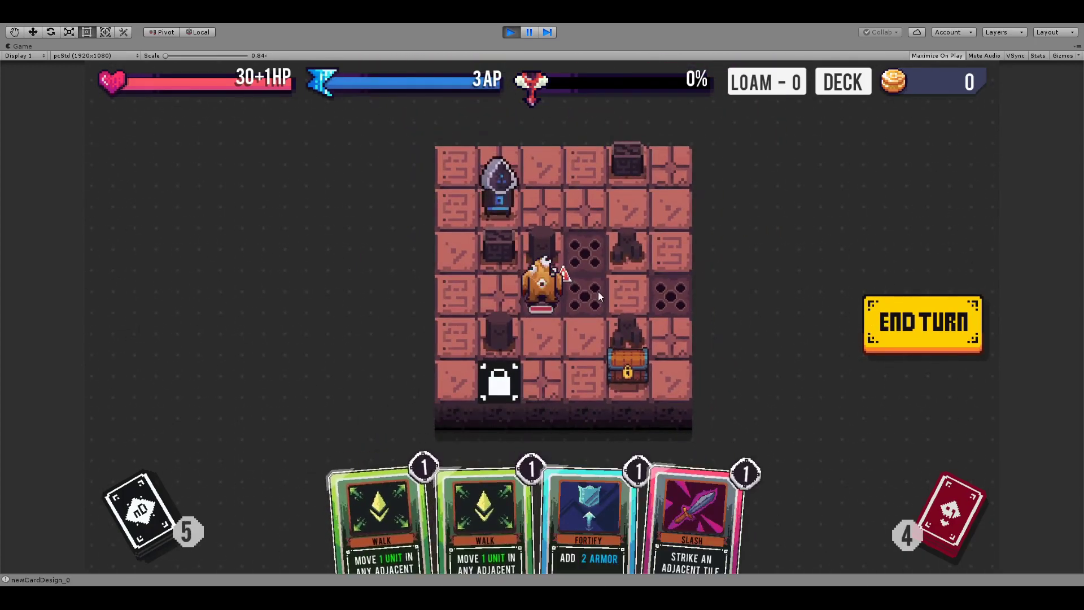
# - Walk the hero two tiles right with both Walk cards, play Fortify, and end the turn
pyautogui.click(485, 508)
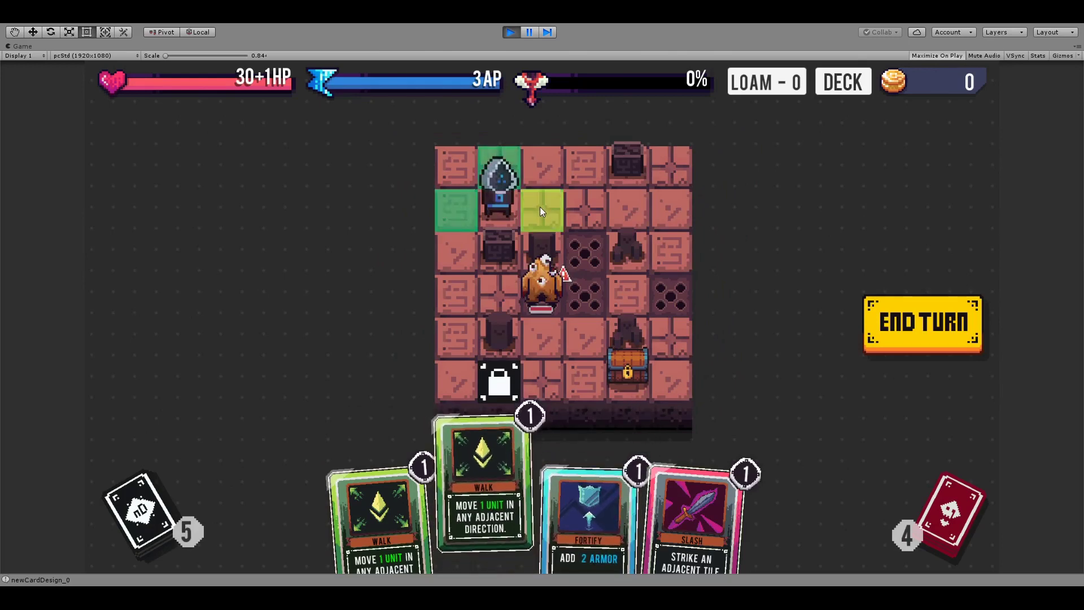
pyautogui.click(539, 206)
pyautogui.click(463, 474)
pyautogui.click(581, 200)
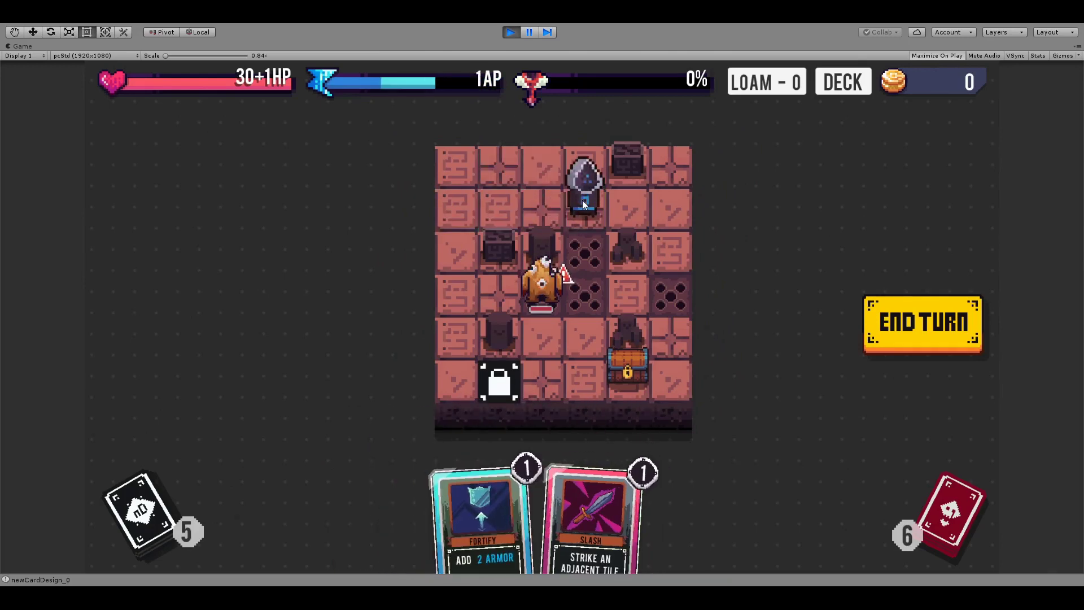
pyautogui.click(492, 527)
pyautogui.click(909, 331)
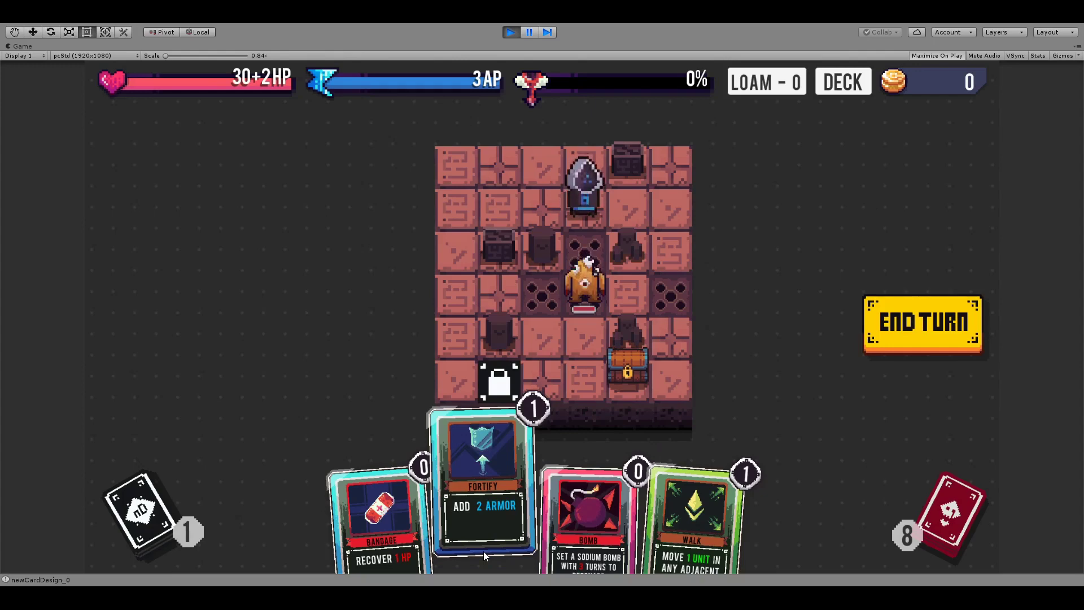
# - Play Fortify, step one tile right, use Bandage, and end the turn
pyautogui.click(484, 551)
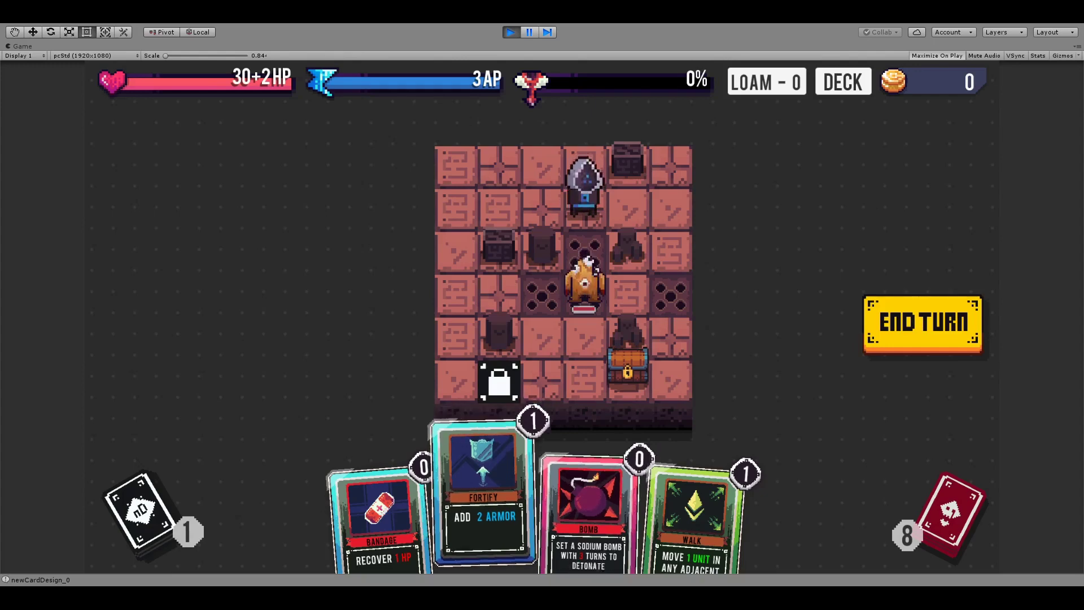
pyautogui.click(637, 532)
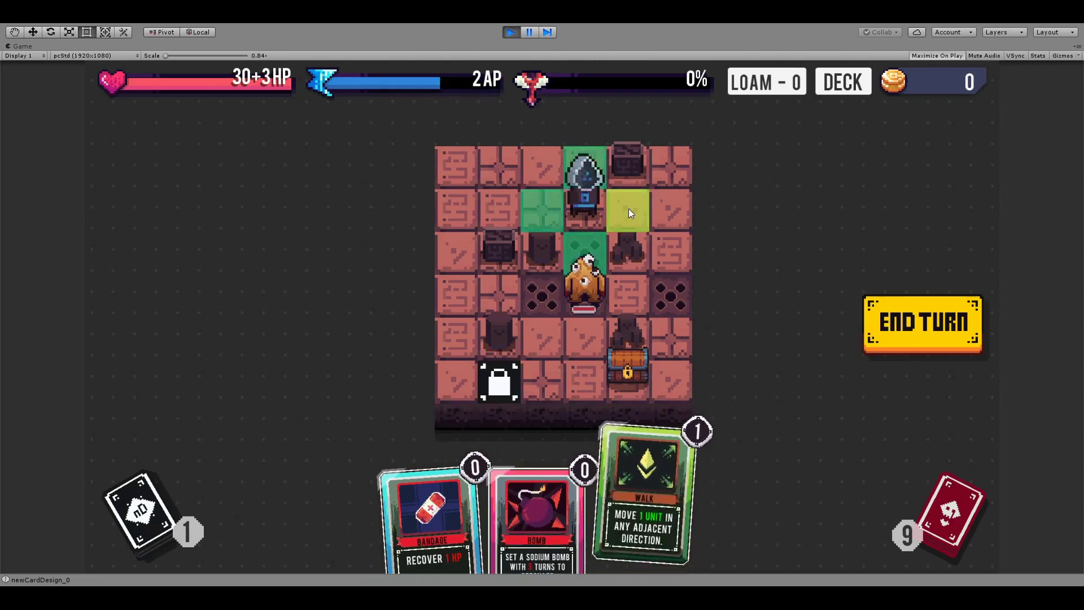
pyautogui.click(626, 210)
pyautogui.click(489, 486)
pyautogui.click(915, 333)
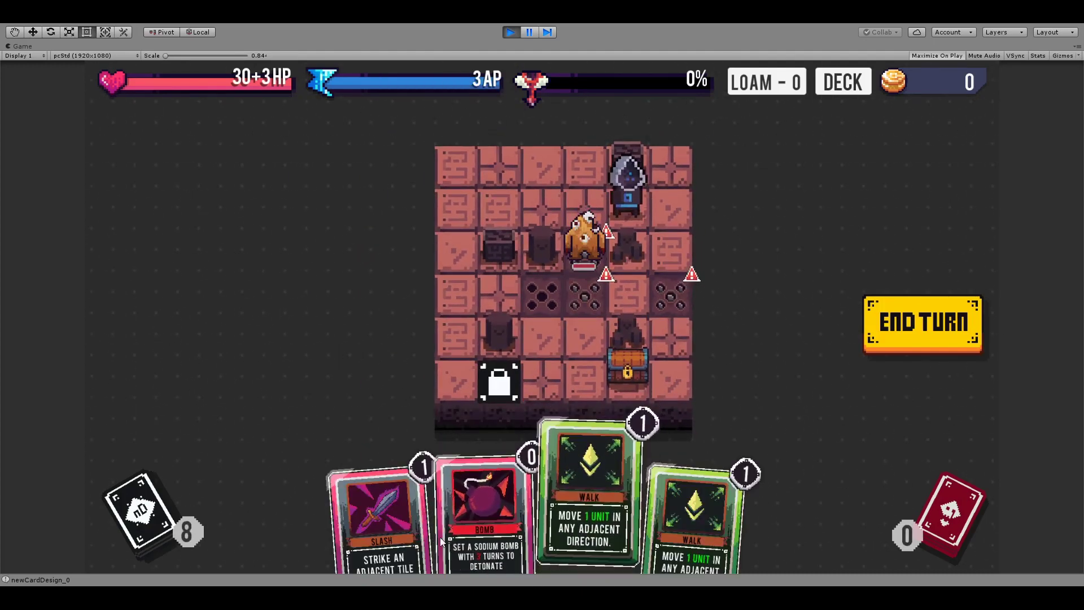
# - Walk the hero one tile right and one tile down, then end the turn
pyautogui.click(669, 537)
pyautogui.click(667, 219)
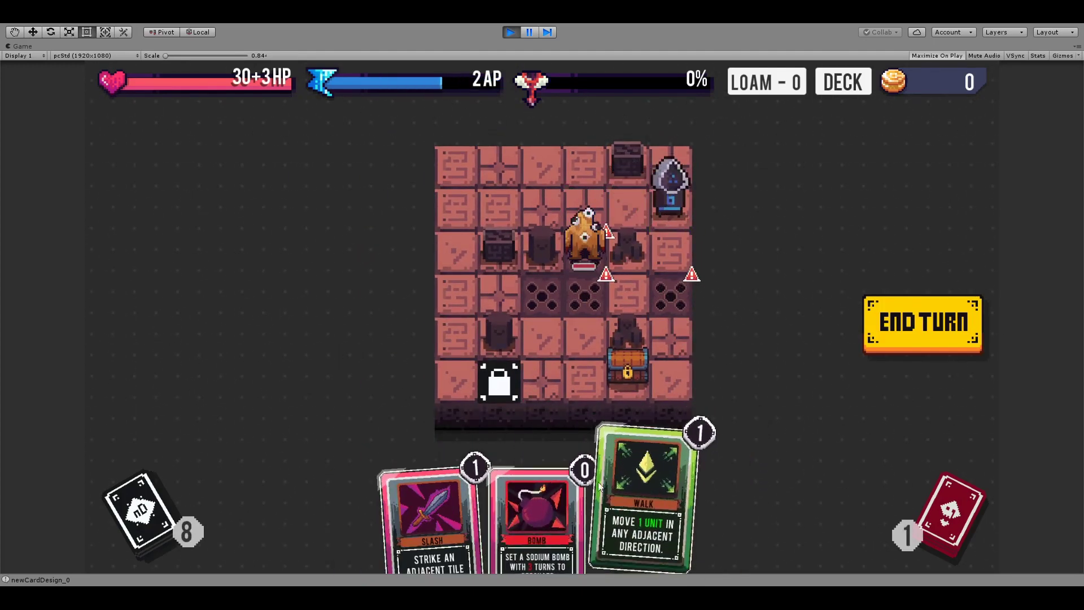
pyautogui.click(655, 497)
pyautogui.click(669, 254)
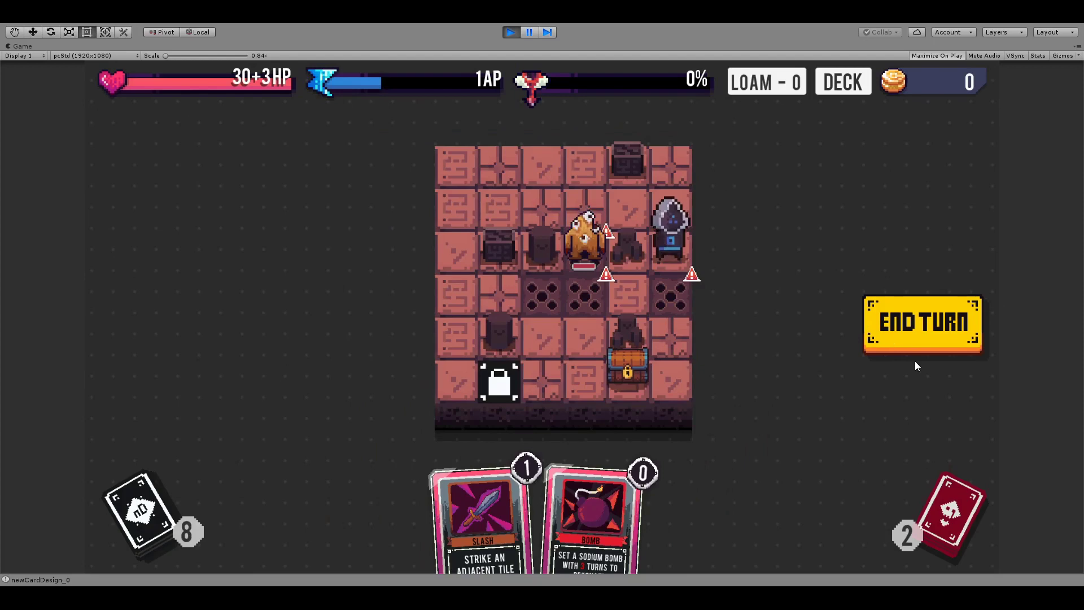
pyautogui.click(917, 341)
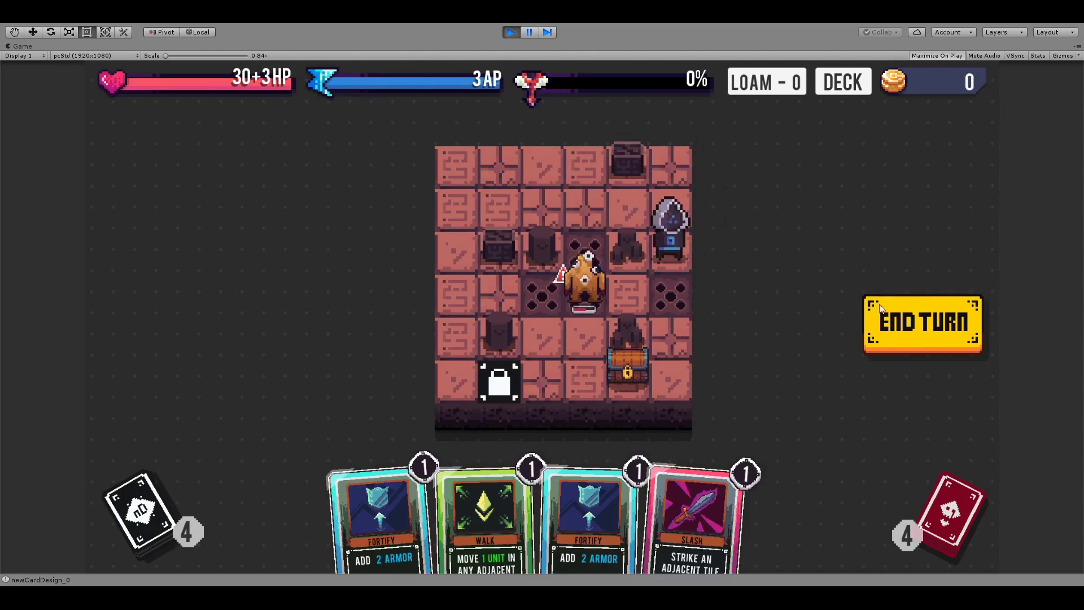
# - Walk down one more tile, play two Fortify cards for armor, and end the turn
pyautogui.click(479, 536)
pyautogui.click(665, 289)
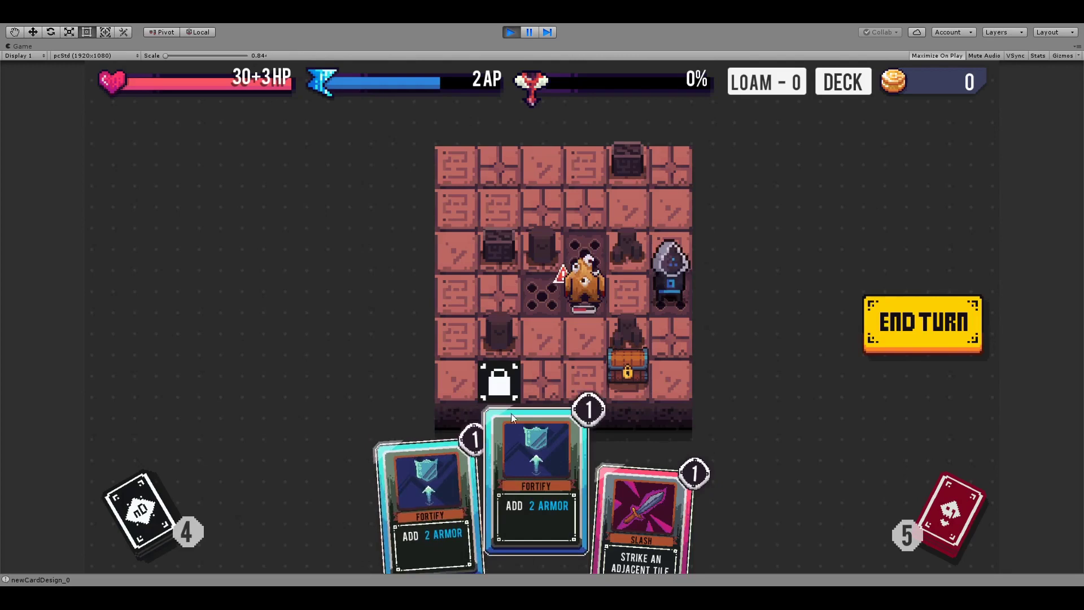
pyautogui.click(556, 557)
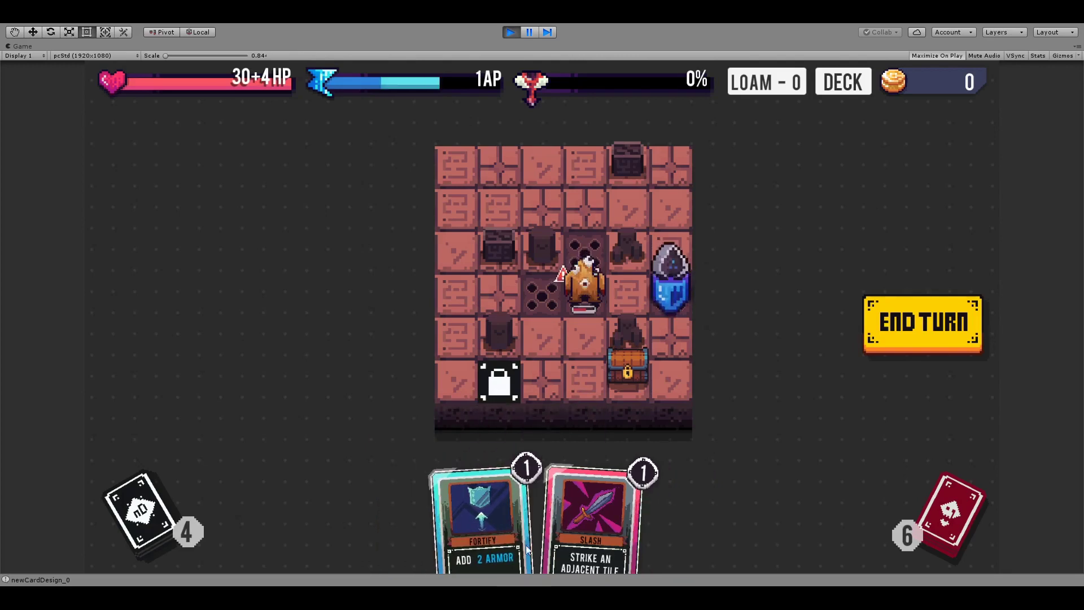
pyautogui.click(464, 534)
pyautogui.click(968, 325)
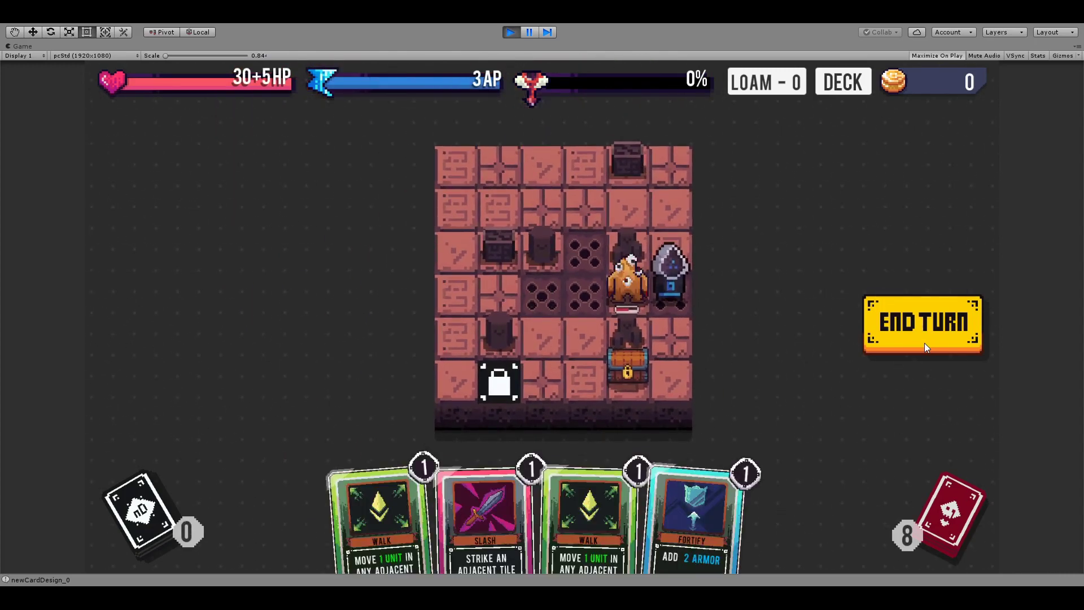
# - Slash the adjacent enemy, walk two tiles down, and end the turn
pyautogui.click(507, 530)
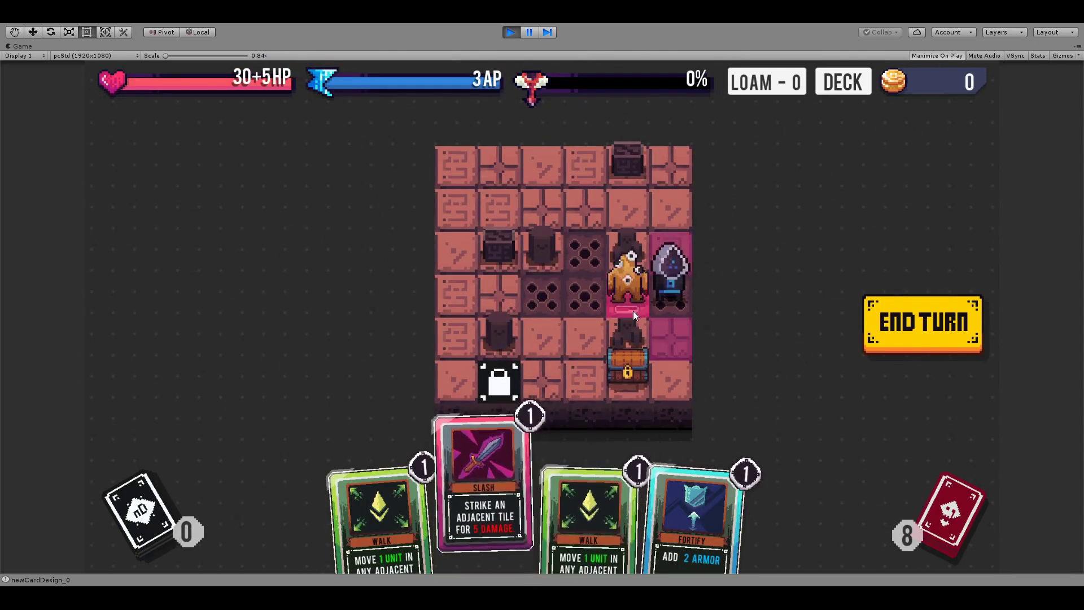
pyautogui.click(627, 306)
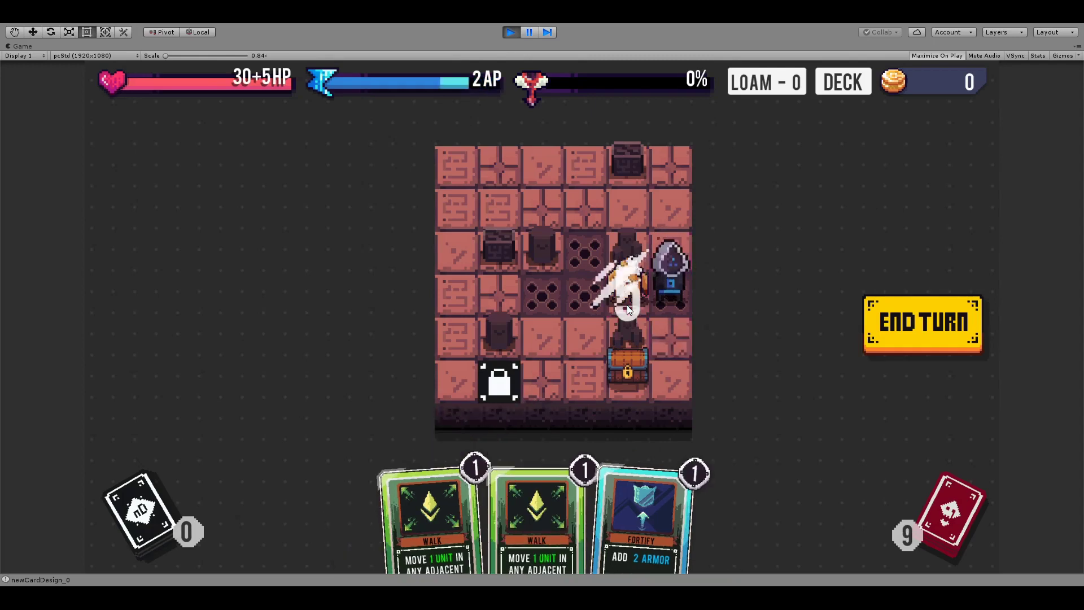
pyautogui.click(515, 547)
pyautogui.click(663, 344)
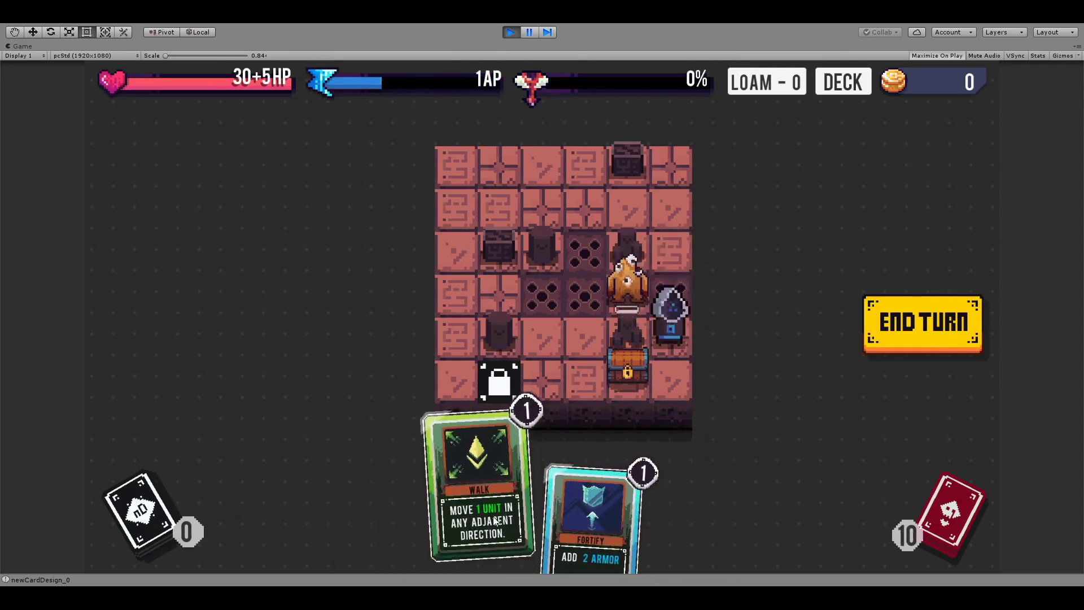
pyautogui.click(670, 383)
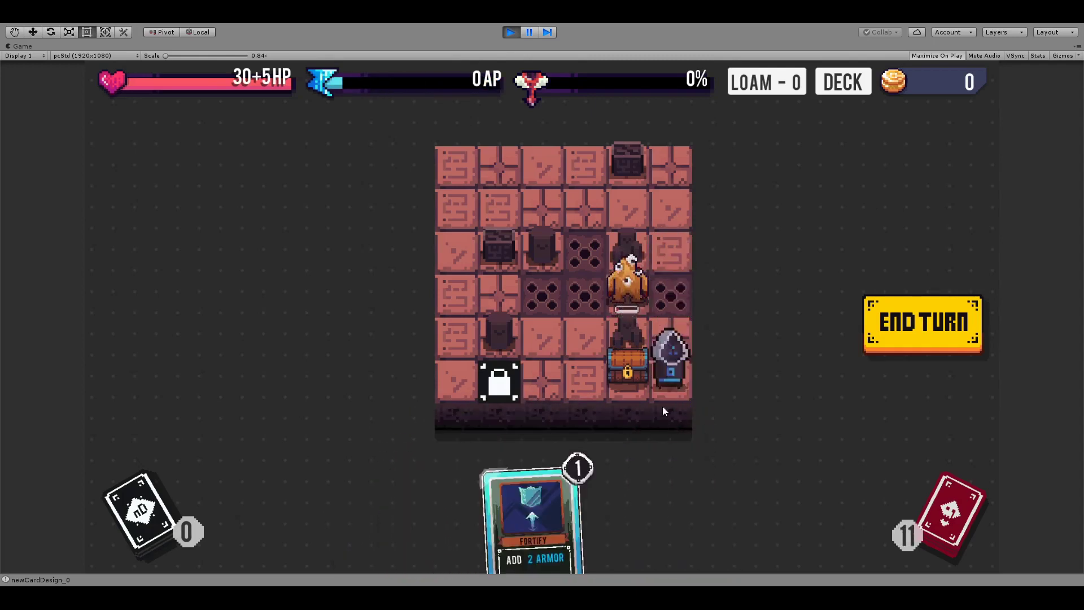
pyautogui.click(917, 336)
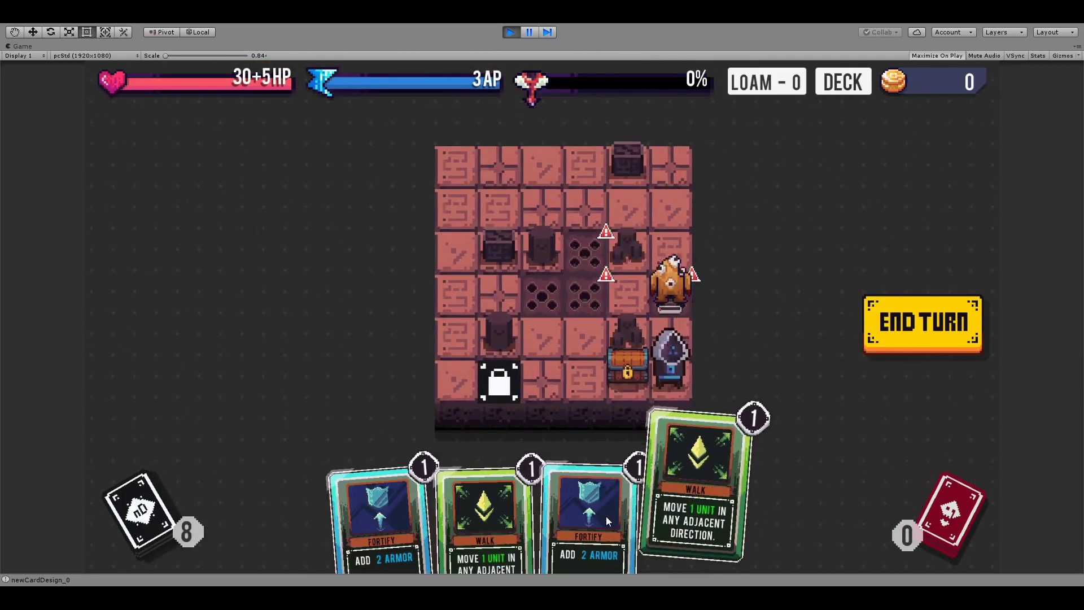
# - Play two Fortify cards and end the turn, then Slash the enemy for 5 damage and walk a tile
pyautogui.click(605, 516)
pyautogui.click(540, 527)
pyautogui.click(914, 346)
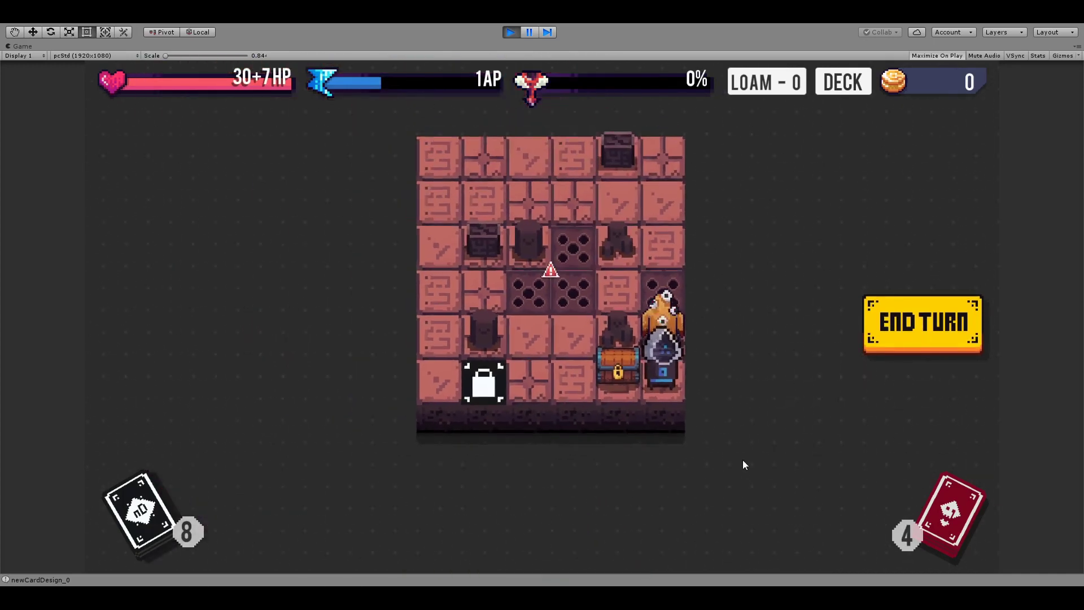
pyautogui.click(609, 525)
pyautogui.click(665, 341)
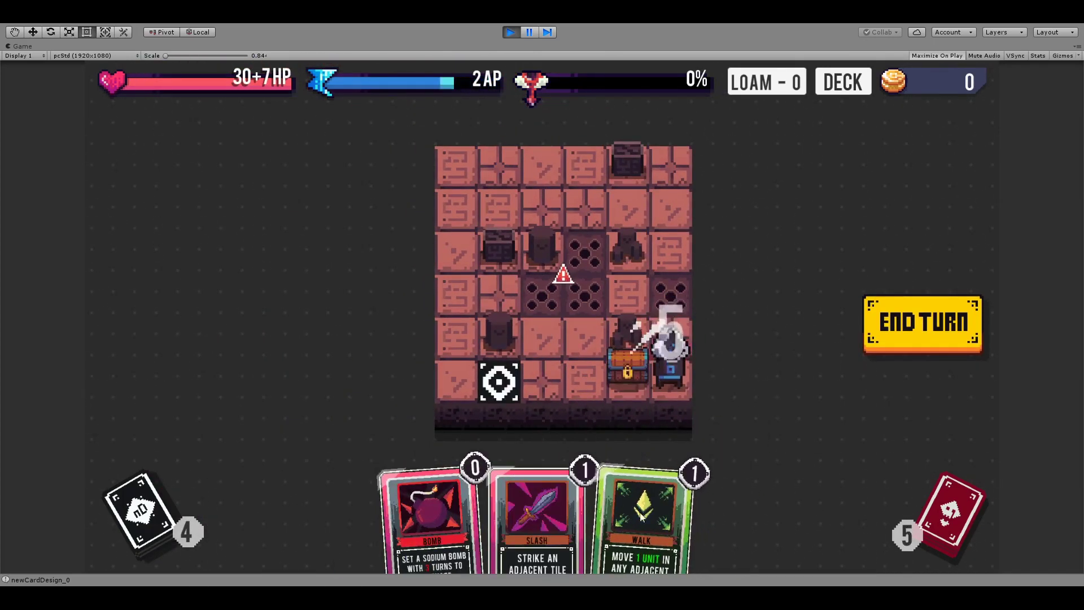
pyautogui.click(641, 517)
pyautogui.click(630, 382)
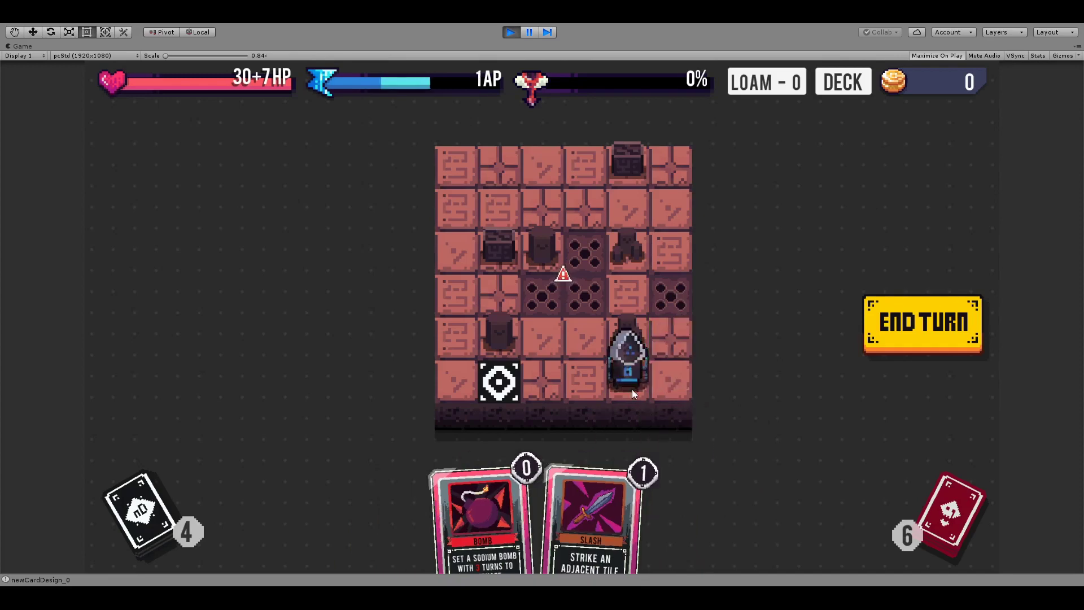
pyautogui.click(923, 336)
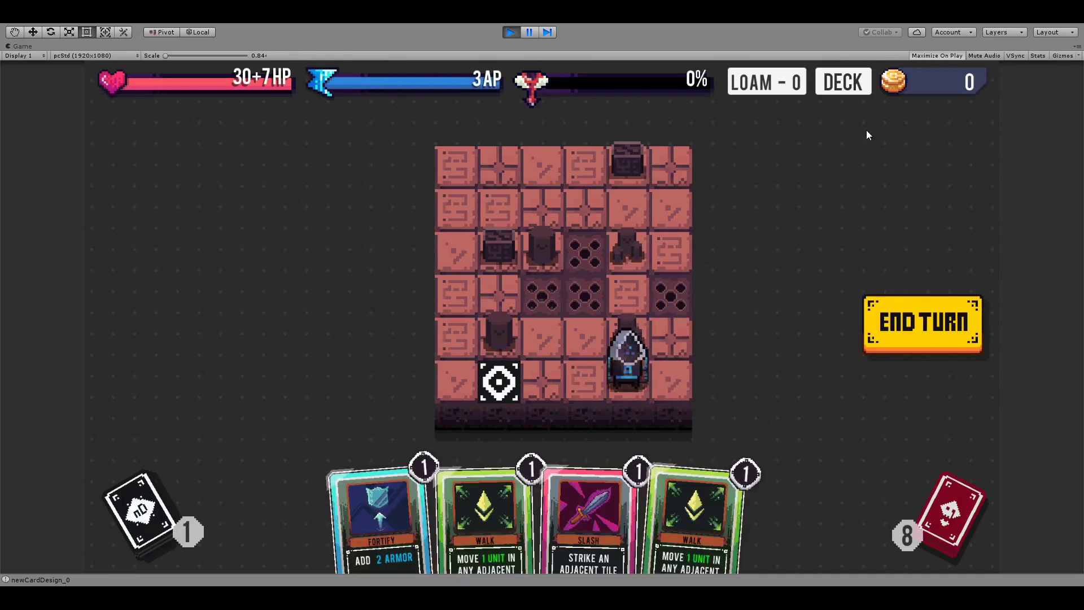
# - Check the deck's full card list, then end the turn and Autodash toward the floor exit
pyautogui.click(837, 79)
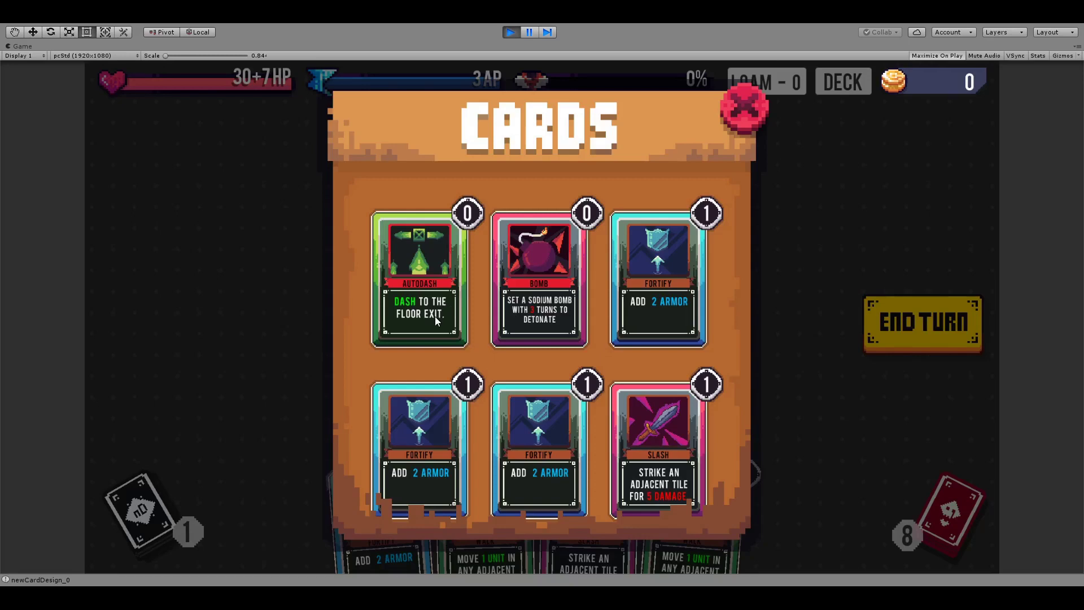
pyautogui.click(728, 116)
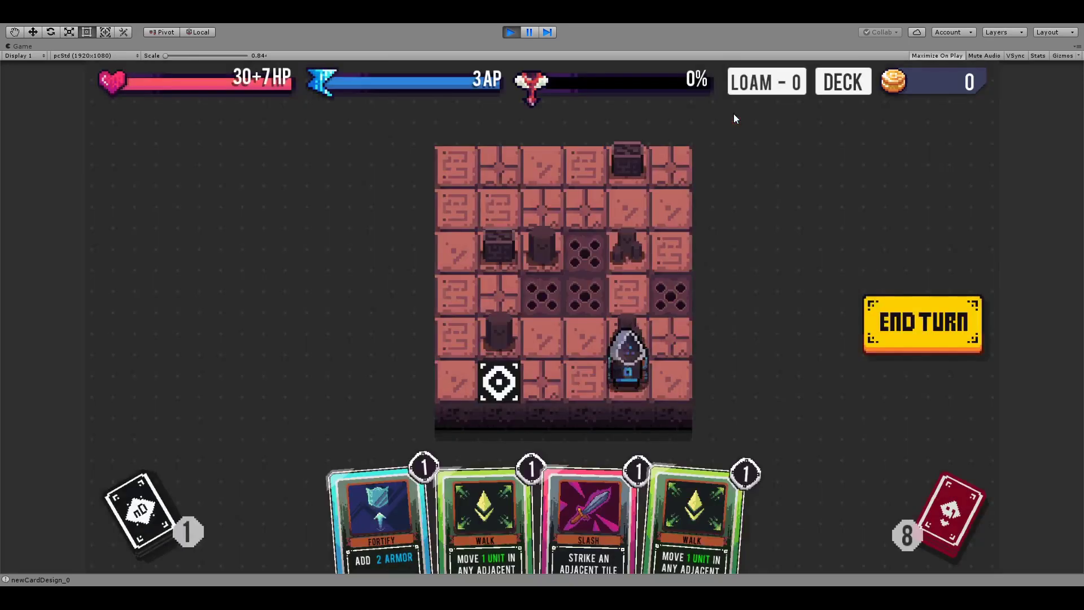
pyautogui.click(935, 339)
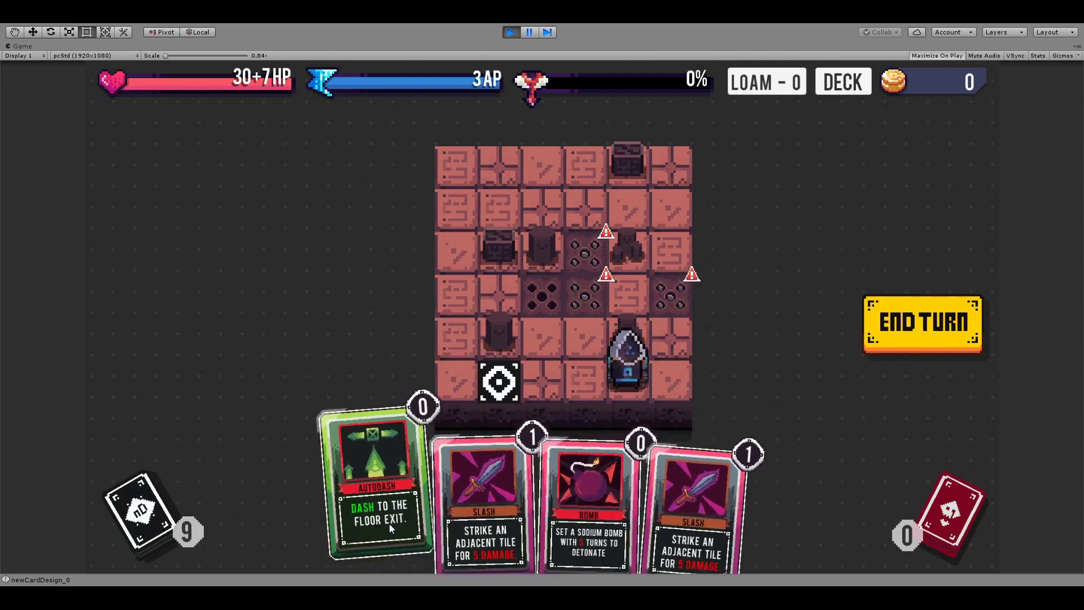
pyautogui.click(387, 524)
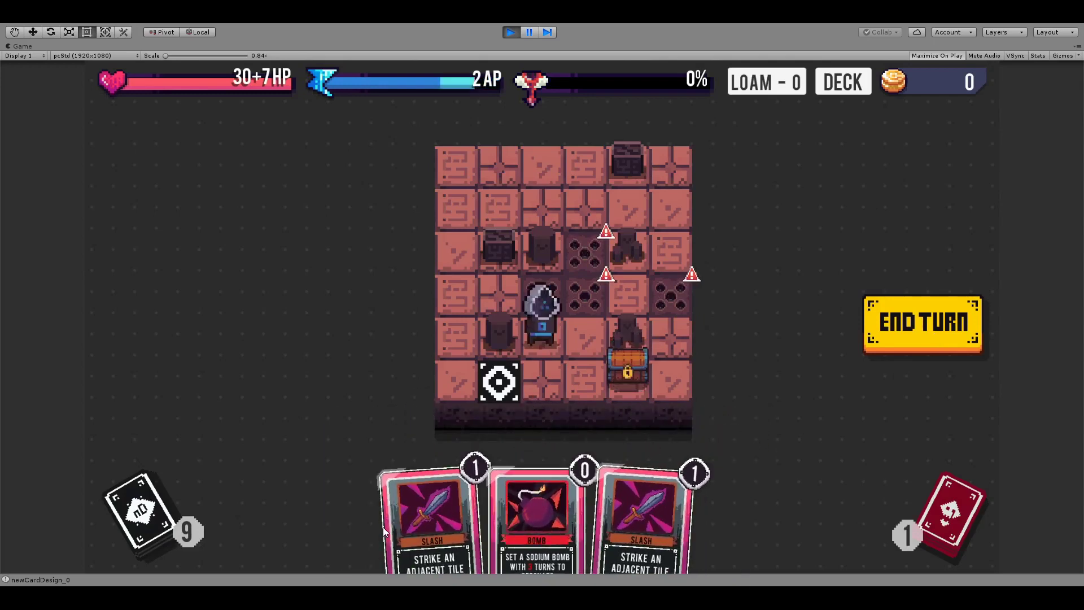
pyautogui.click(920, 333)
# - Walk the hero down two tiles onto the floor exit
pyautogui.click(740, 511)
pyautogui.click(542, 345)
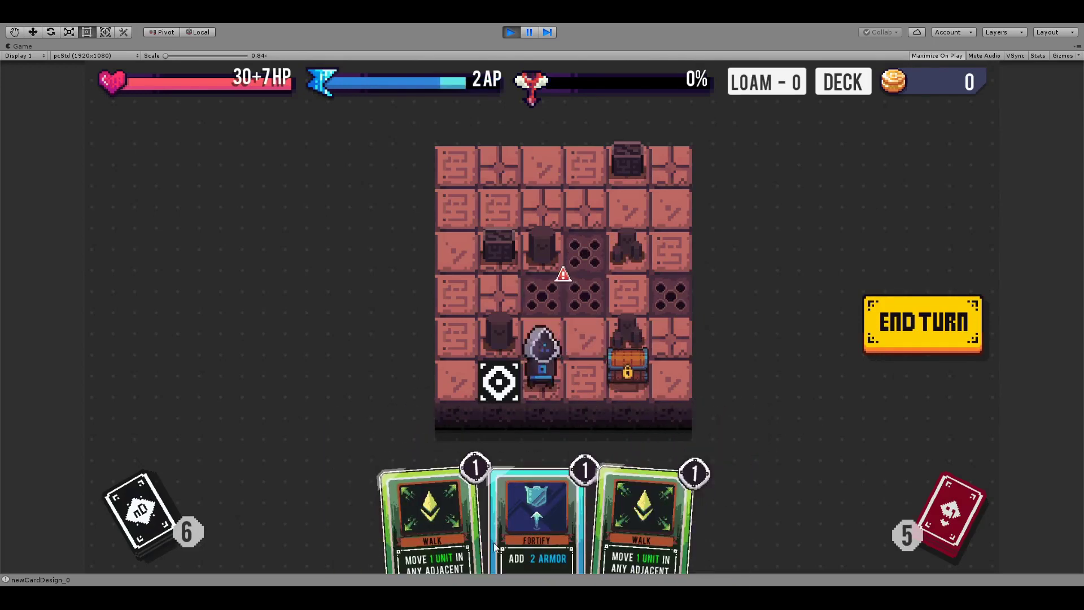
pyautogui.click(480, 539)
pyautogui.click(514, 382)
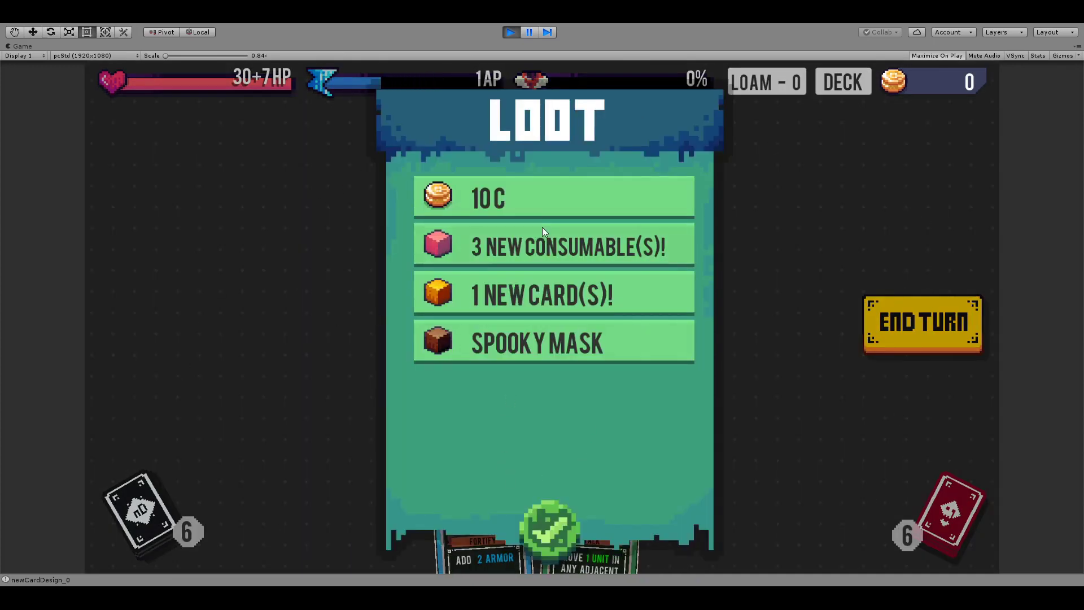
# - Collect the 10 coins and take all three Bomb consumables
pyautogui.click(539, 199)
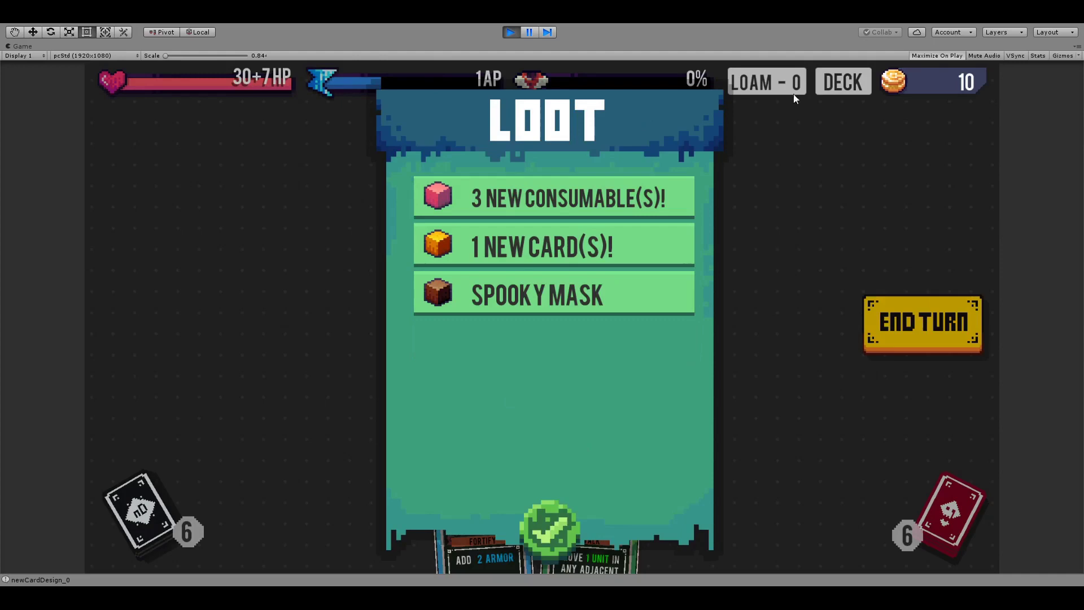
pyautogui.click(571, 195)
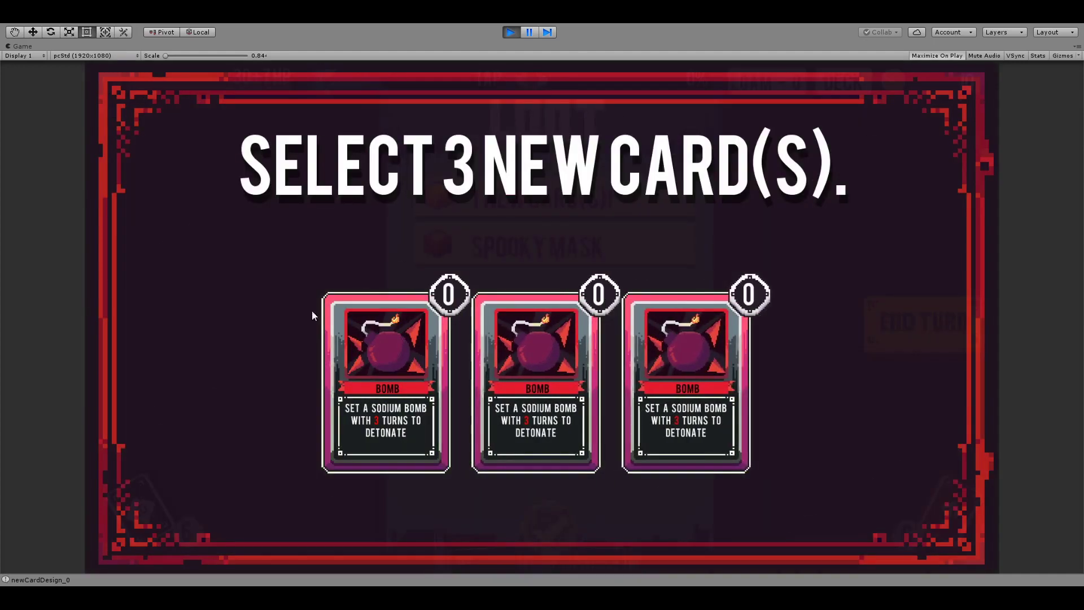
pyautogui.click(361, 417)
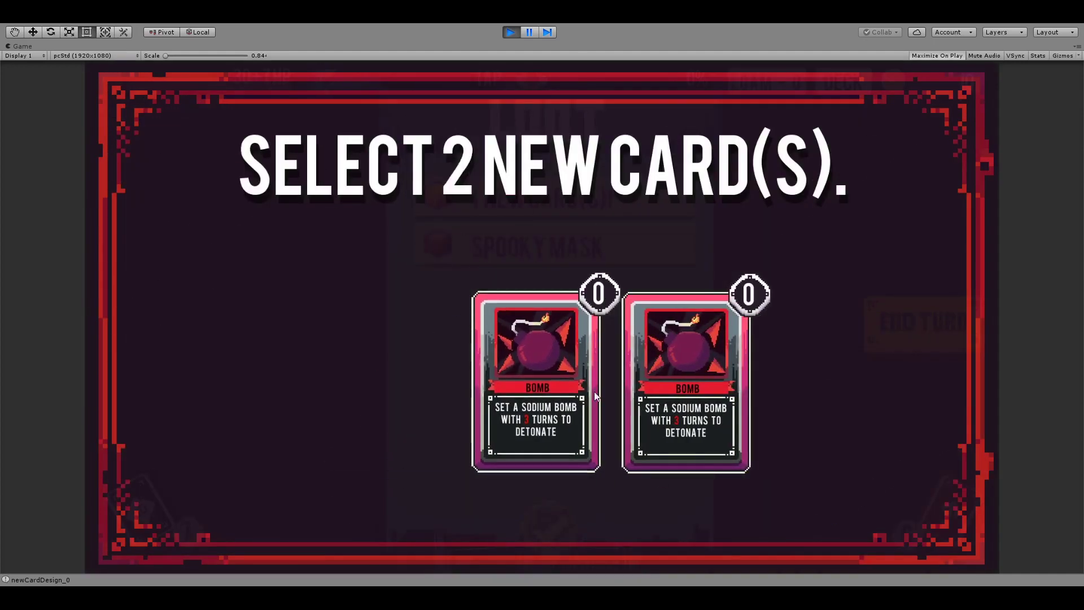
pyautogui.click(565, 424)
pyautogui.click(686, 446)
# - Take the Jump card, claim the Spooky Mask, and finish collecting the loot
pyautogui.click(572, 195)
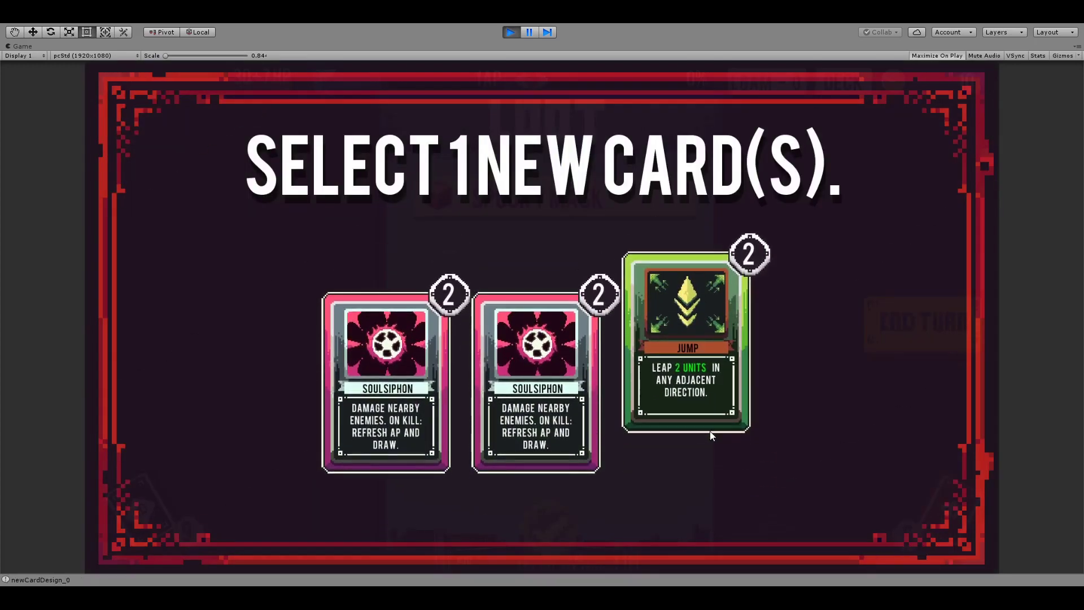
pyautogui.click(705, 431)
pyautogui.click(616, 192)
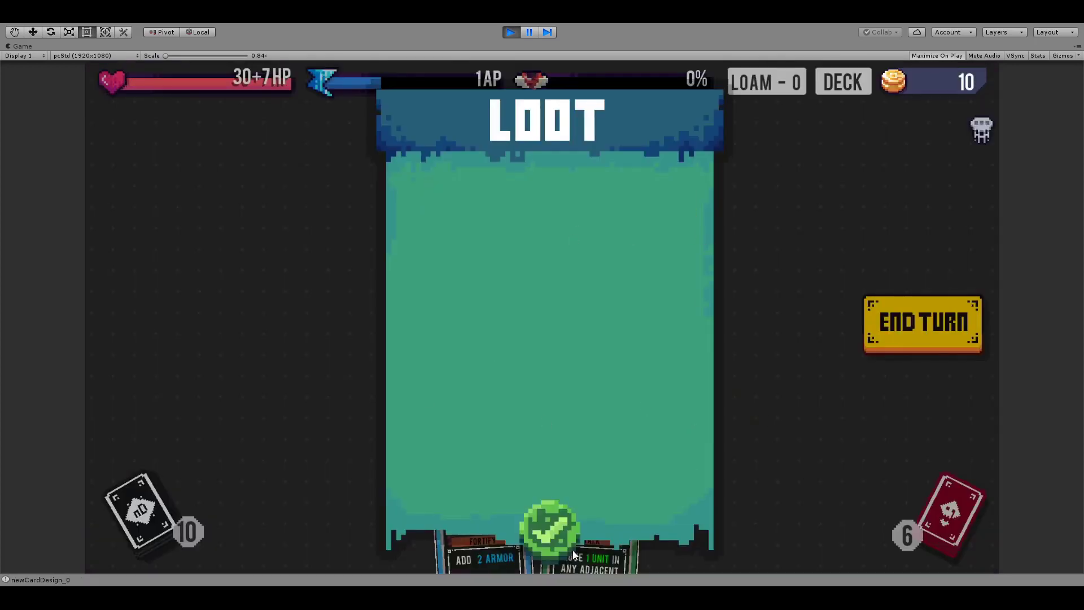
pyautogui.click(548, 520)
# - Answer the glimmer event, gaining +1 Madness, and start The Loam floor 1
pyautogui.moveTo(978, 130)
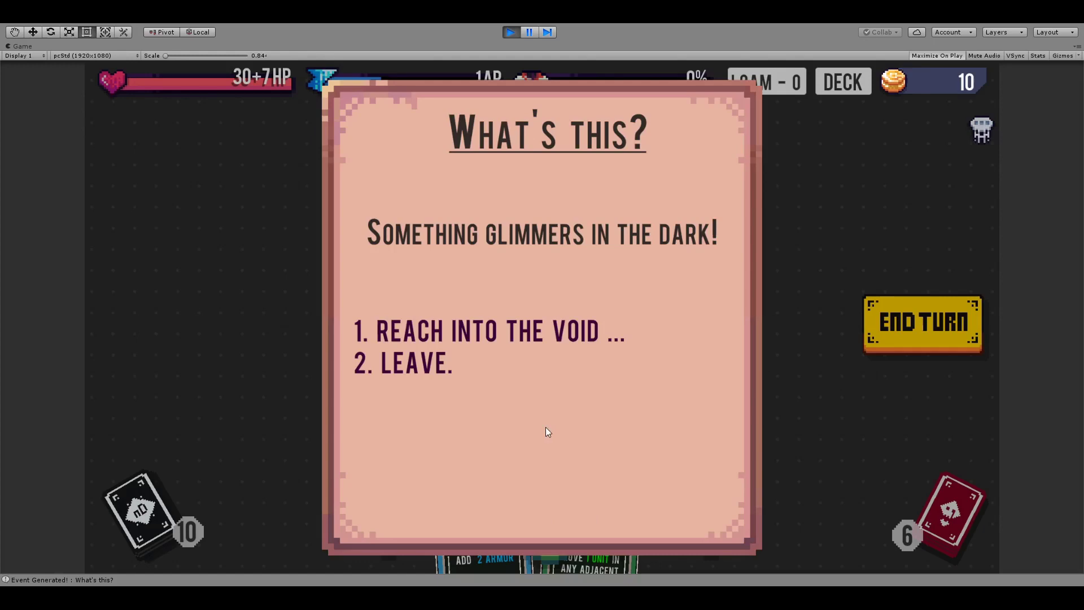
pyautogui.click(405, 368)
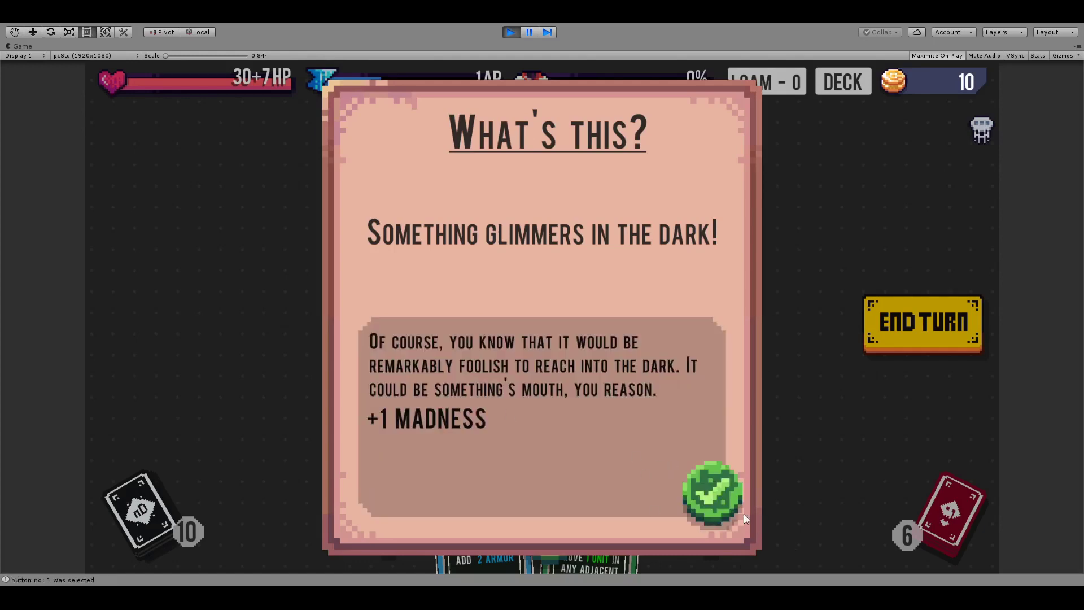
pyautogui.click(712, 497)
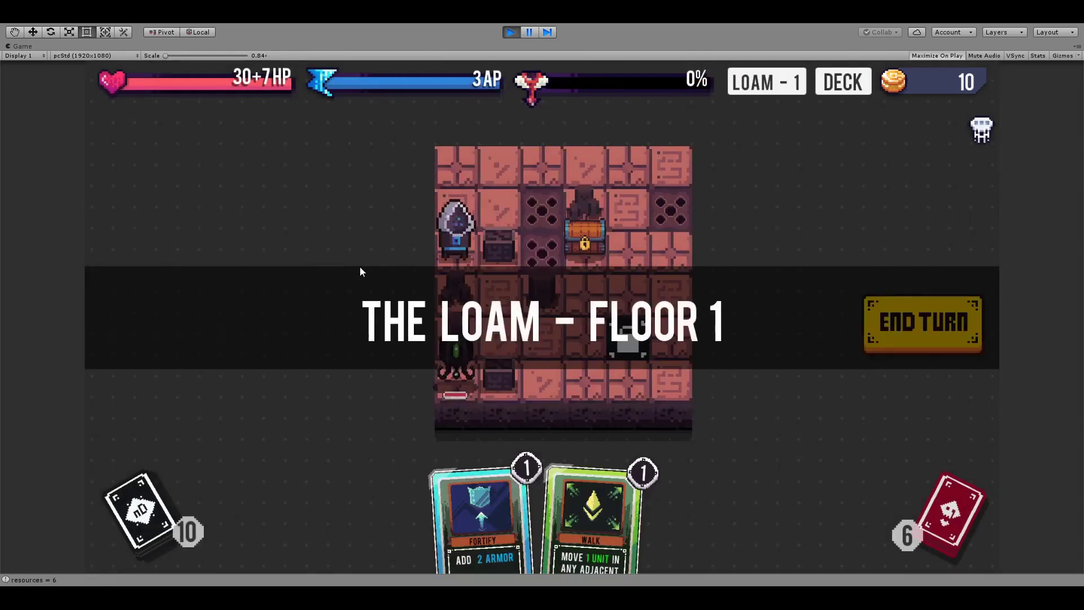
# - Walk the hero up one tile and end the turn
pyautogui.click(590, 508)
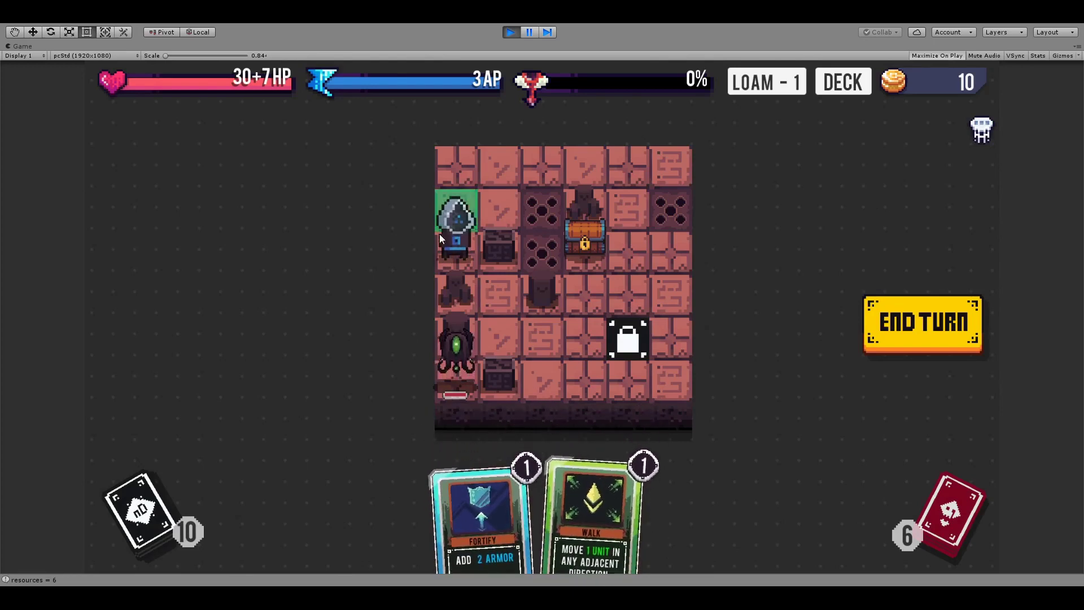
pyautogui.click(453, 216)
pyautogui.click(917, 323)
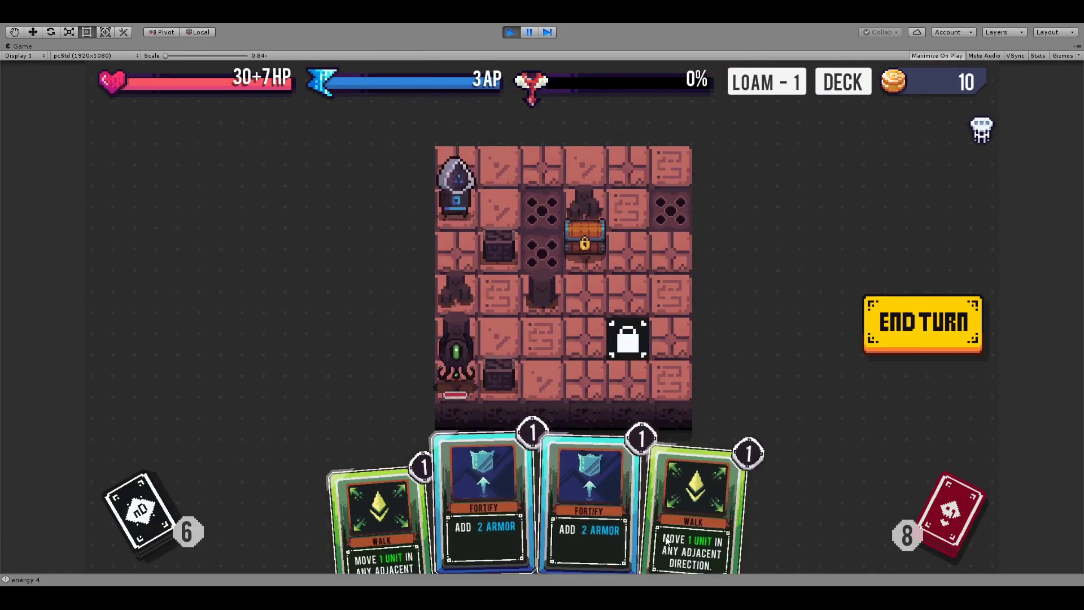
# - Walk two tiles right, raise armor to 8 with Fortify, then Autodash onto the exit
pyautogui.click(691, 529)
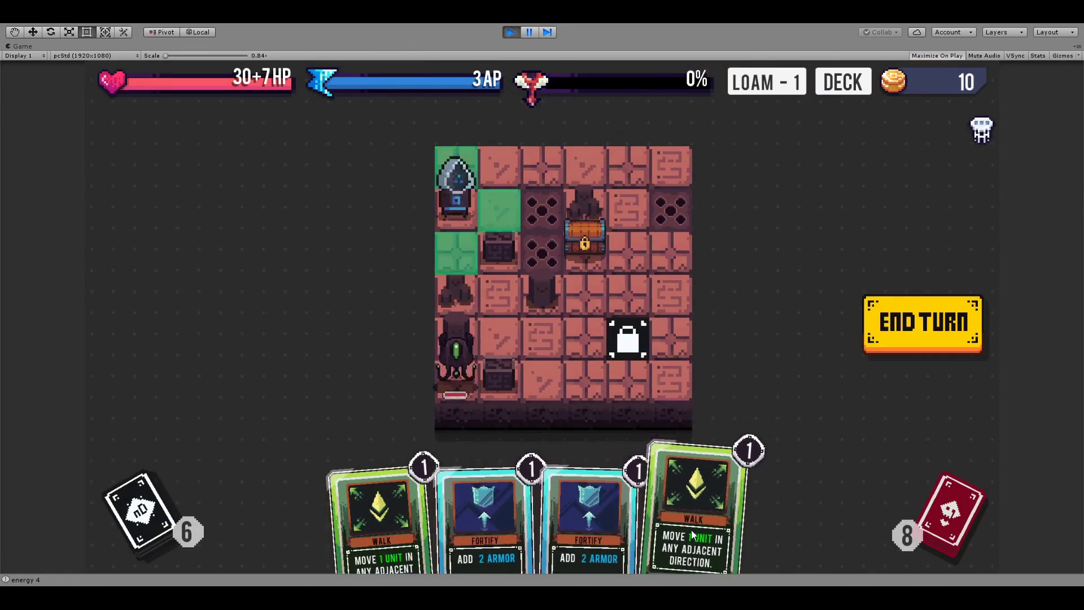
pyautogui.click(516, 229)
pyautogui.click(642, 525)
pyautogui.click(551, 212)
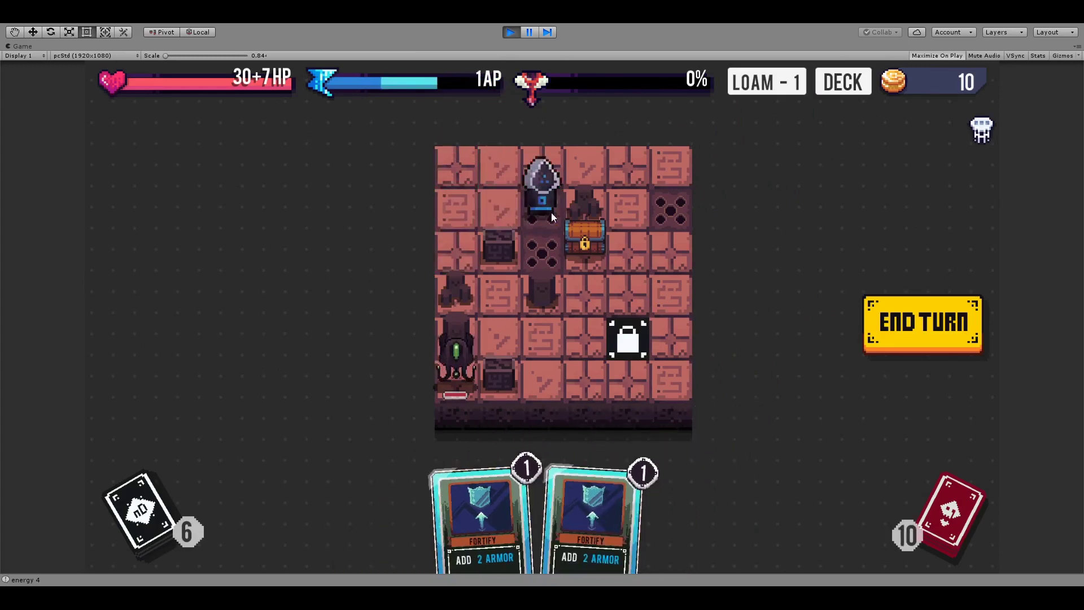
pyautogui.click(570, 527)
pyautogui.click(963, 342)
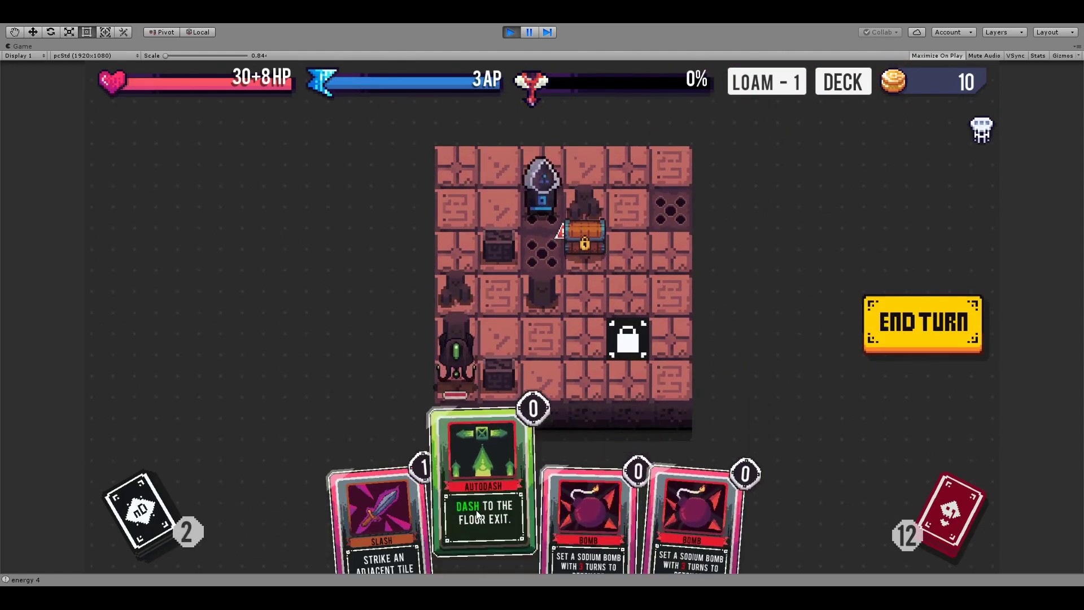
pyautogui.click(476, 513)
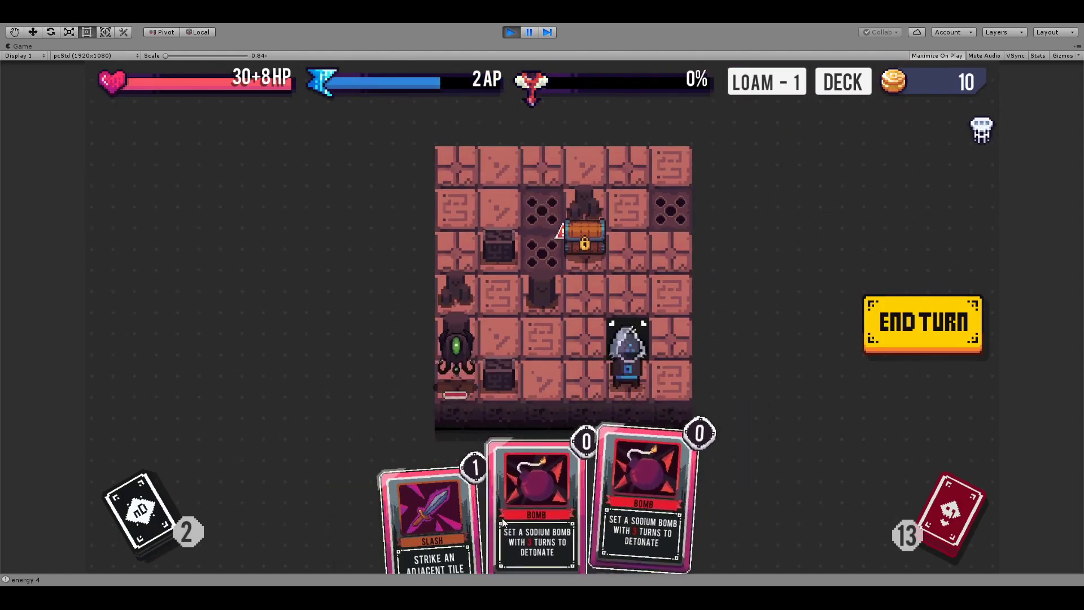
pyautogui.click(899, 343)
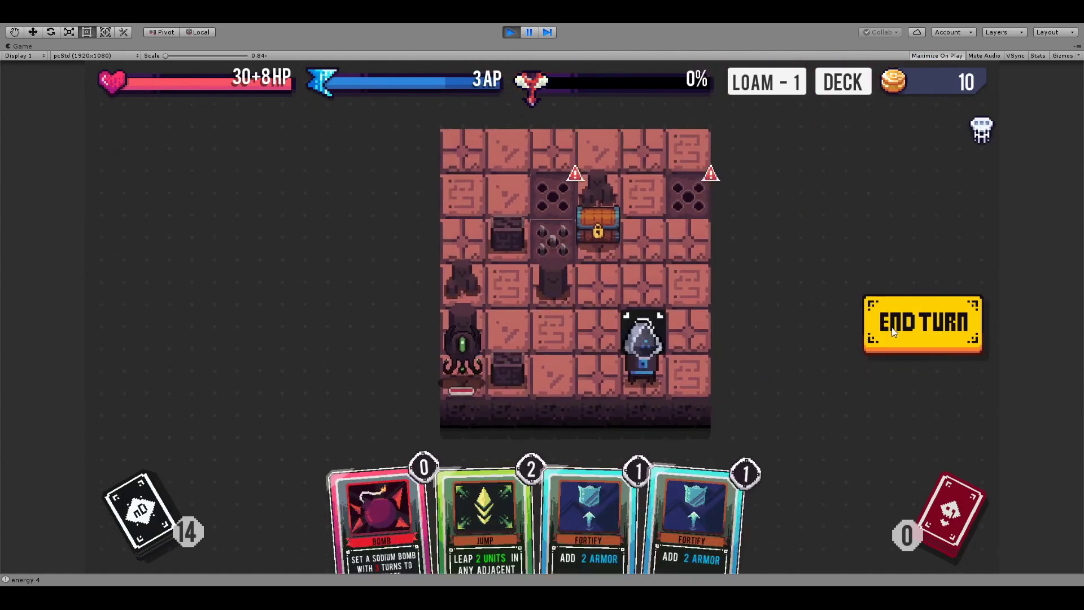
# - Leap the hero two tiles left with Jump, then walk it up one tile, ending each turn
pyautogui.click(444, 547)
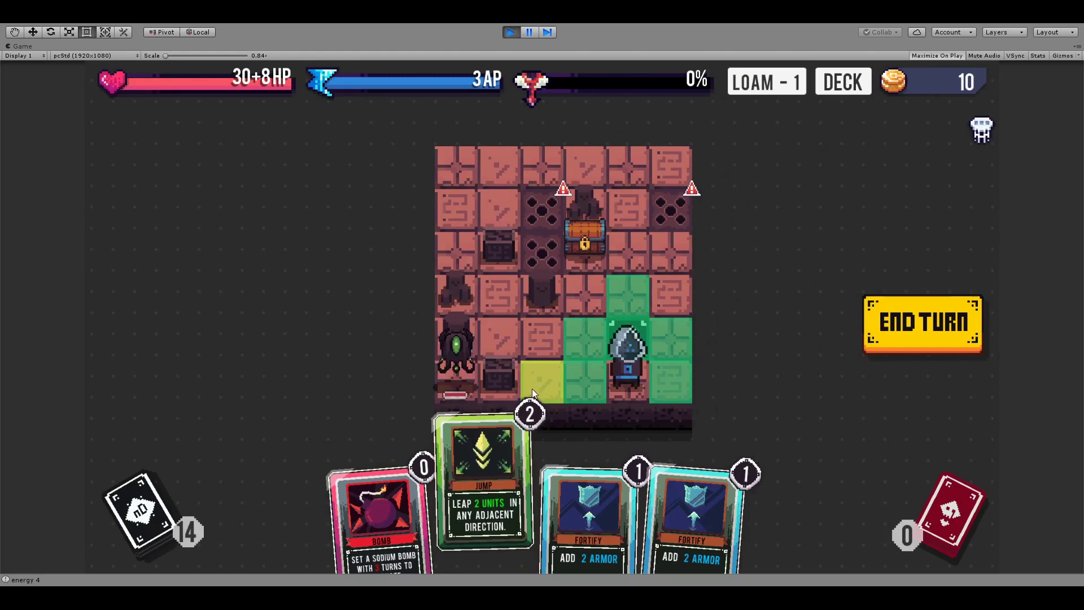
pyautogui.click(538, 378)
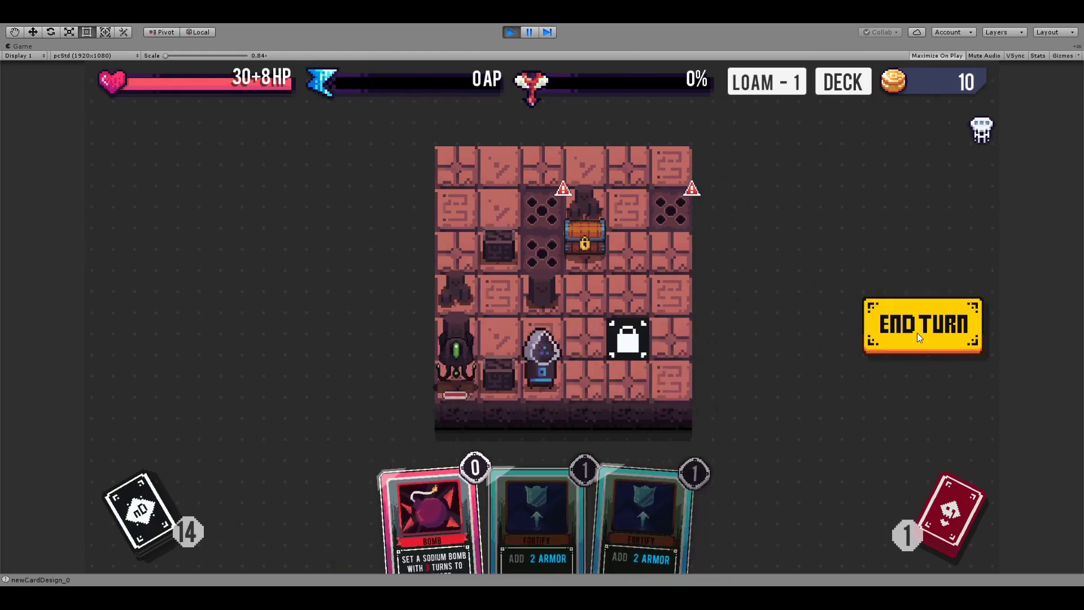
pyautogui.click(917, 333)
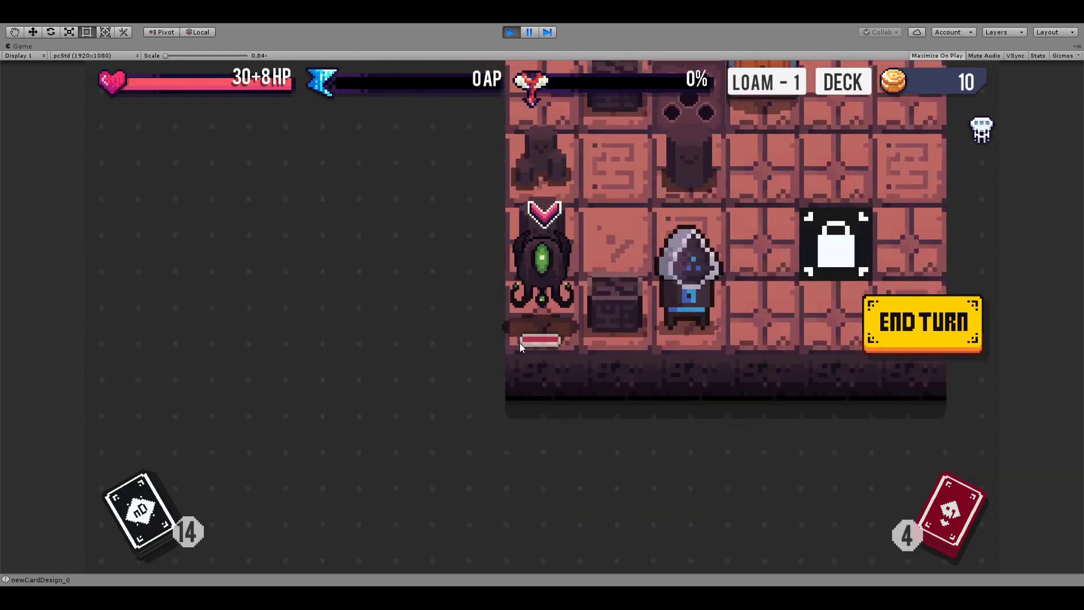
pyautogui.click(699, 511)
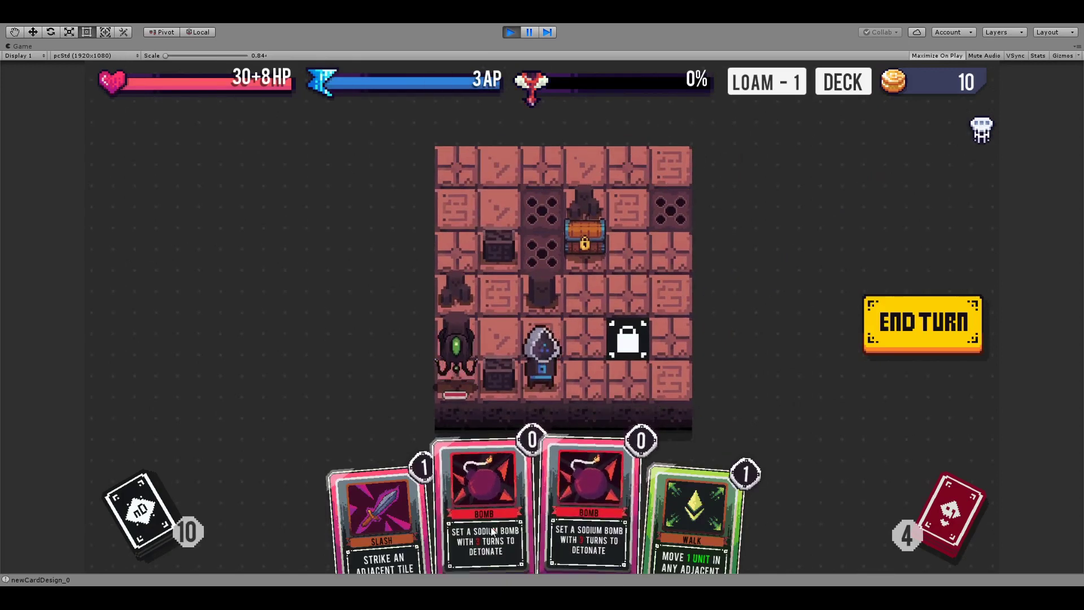
pyautogui.click(540, 338)
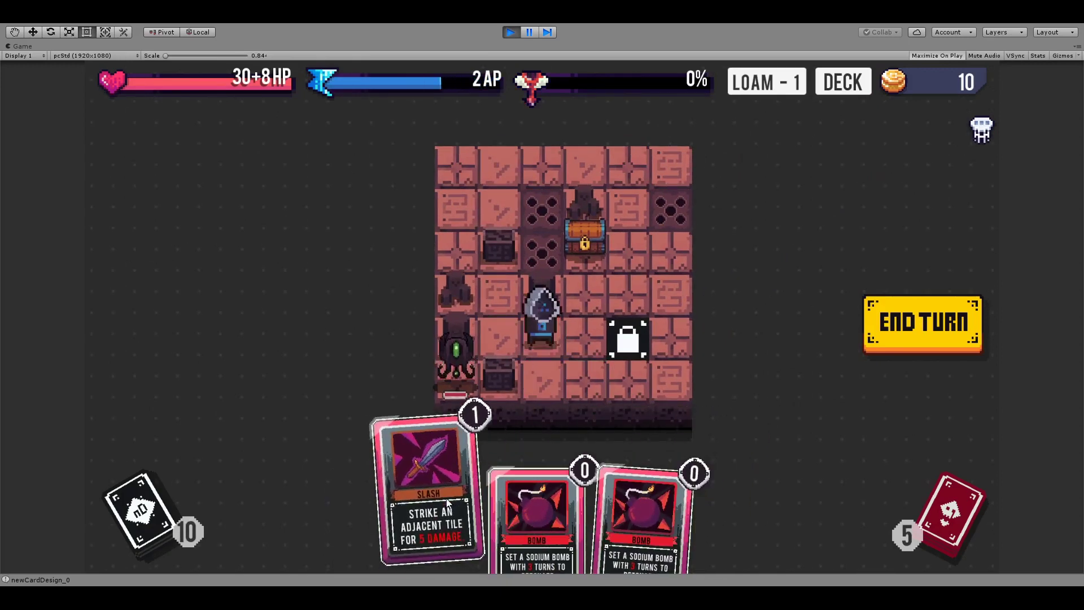
pyautogui.click(908, 323)
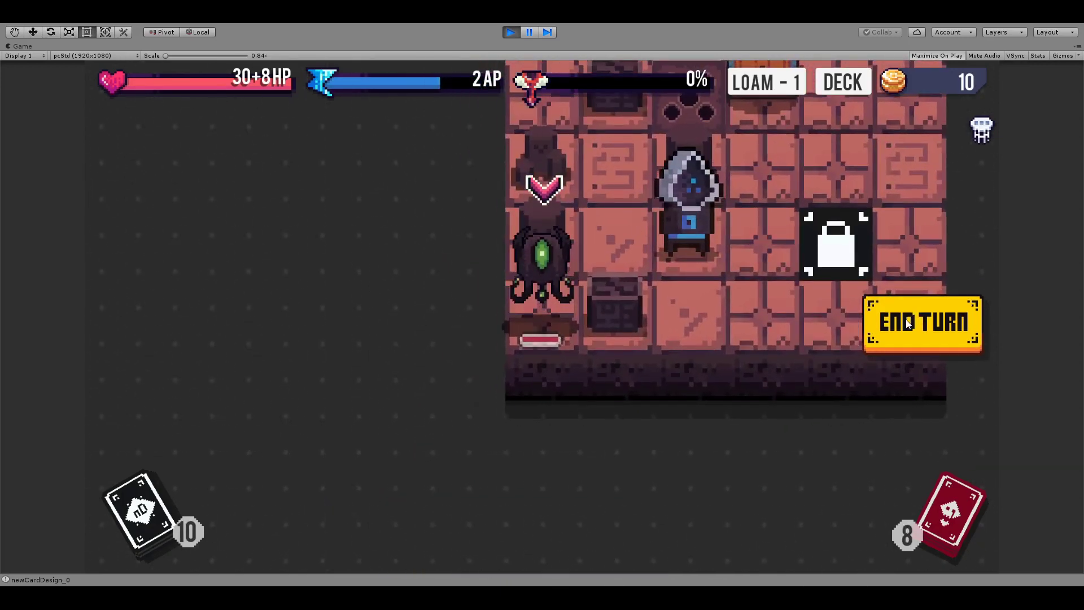
# - Step the hero one tile left and raise armor to 9 with Fortify
pyautogui.click(533, 454)
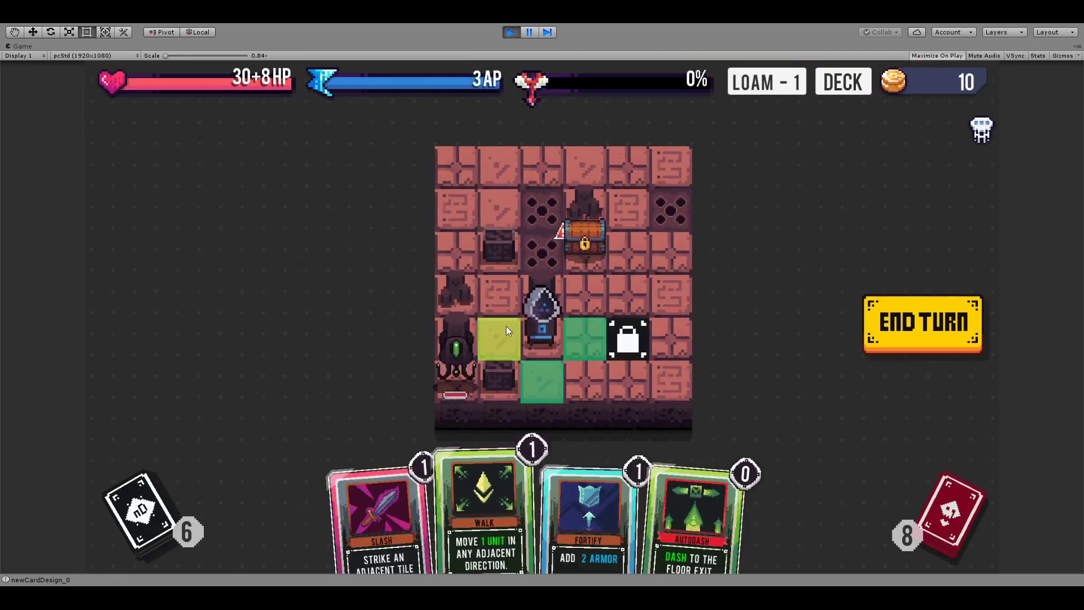
pyautogui.click(499, 336)
pyautogui.click(557, 515)
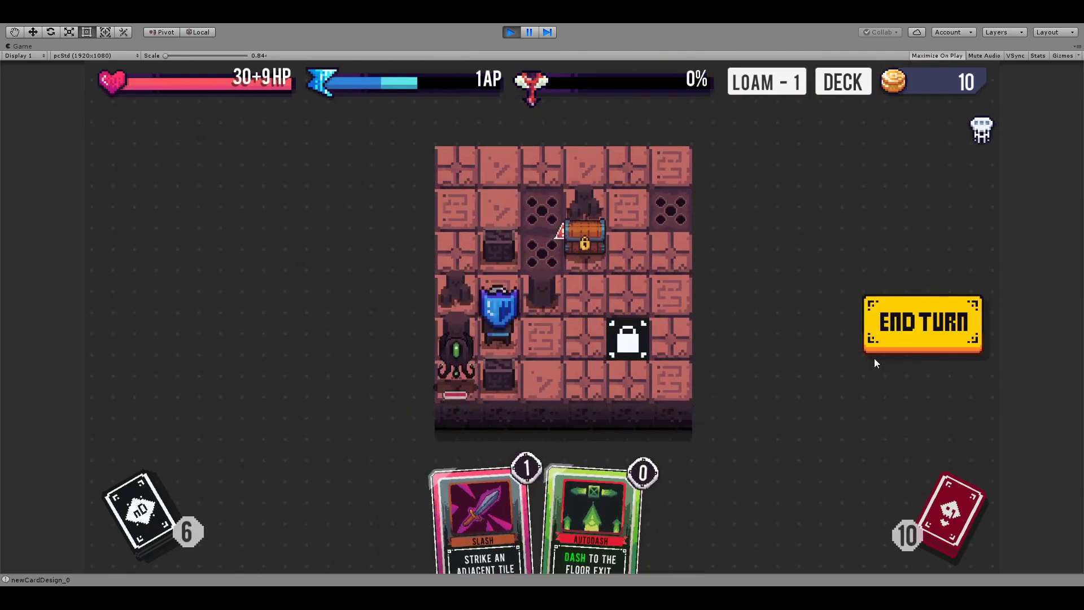
pyautogui.click(901, 319)
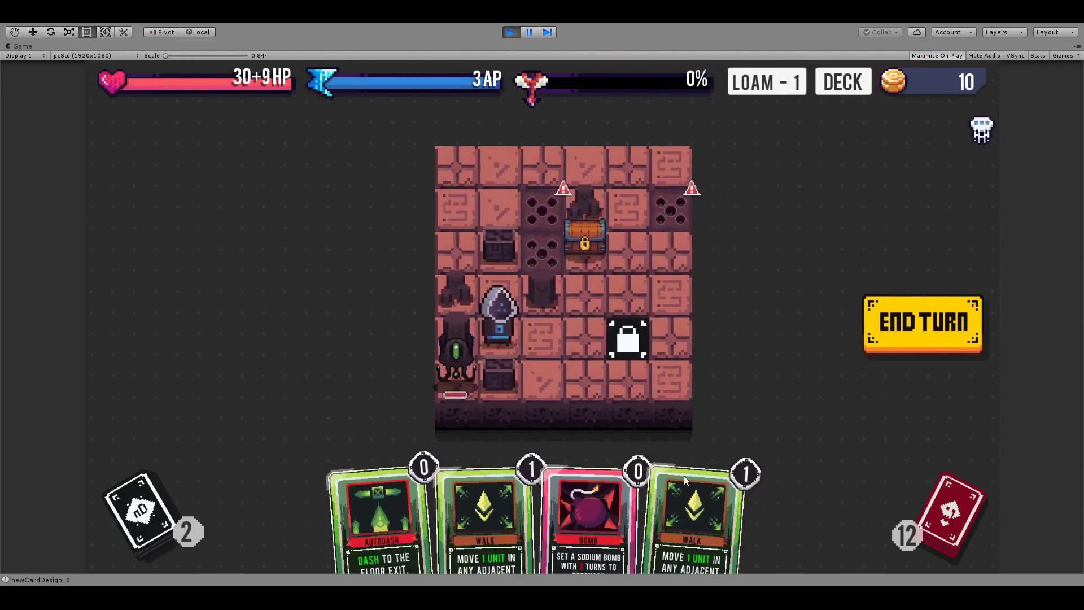
# - Set a bomb on the hero's tile, walk two tiles right, and end turns until it detonates
pyautogui.click(615, 504)
pyautogui.click(668, 540)
pyautogui.click(535, 341)
pyautogui.click(601, 507)
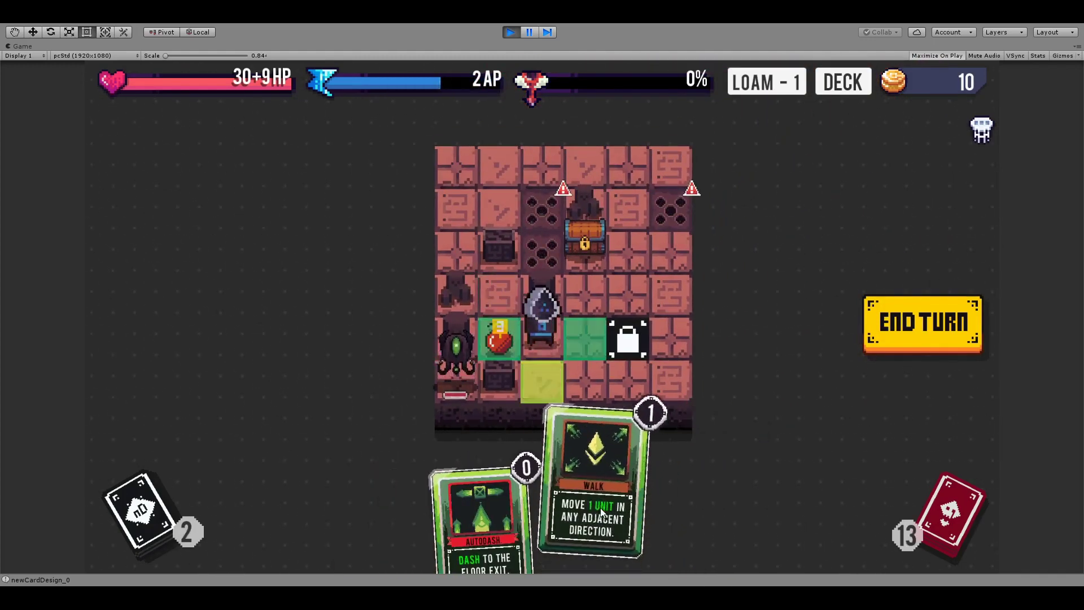
pyautogui.click(590, 357)
pyautogui.click(940, 337)
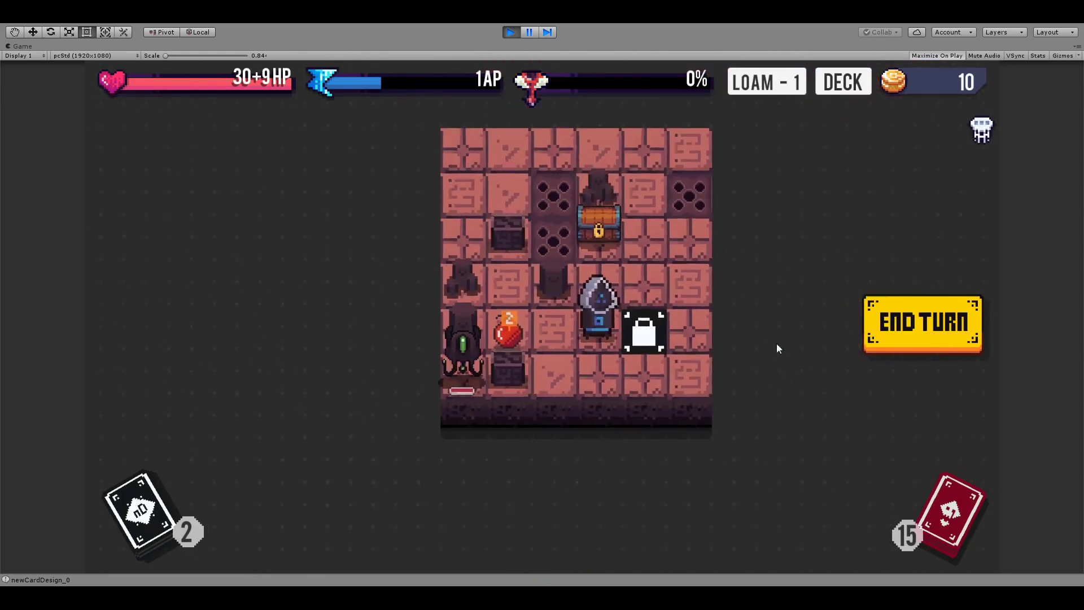
pyautogui.click(902, 326)
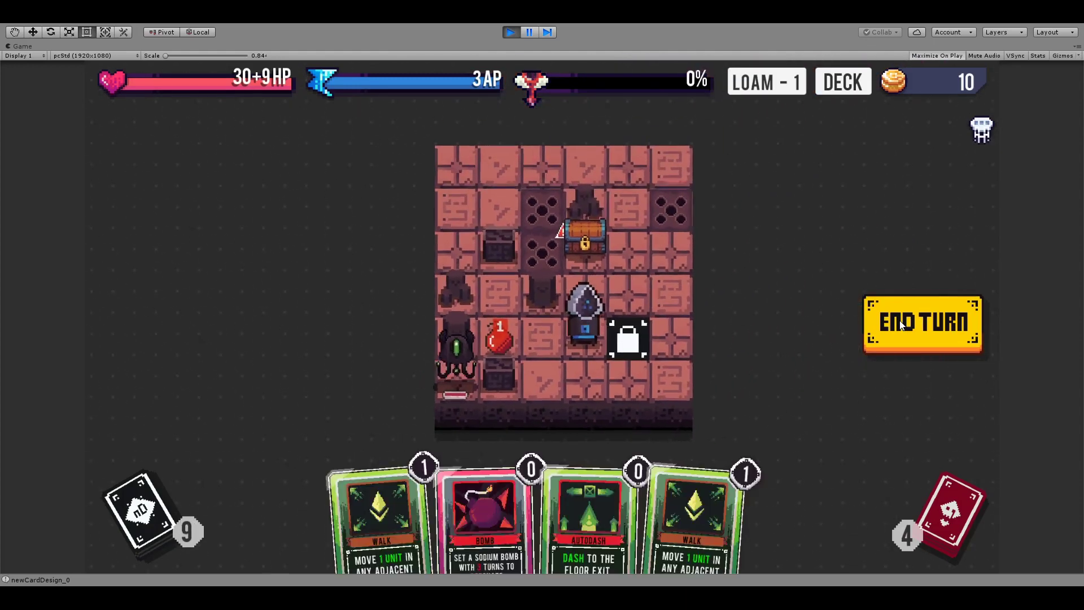
pyautogui.click(901, 325)
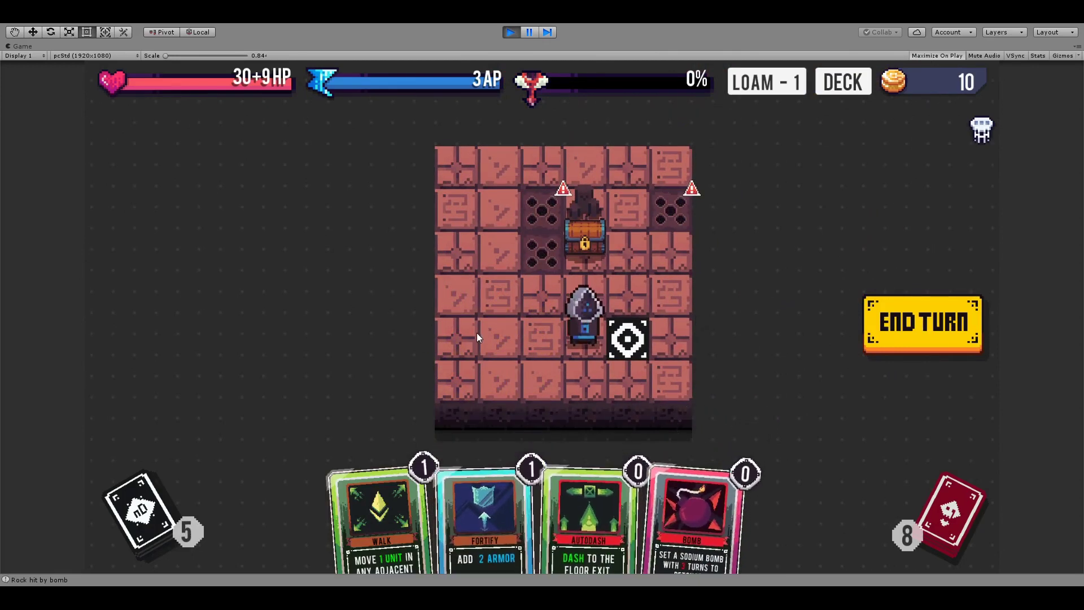
# - Walk onto the floor exit, collect the coins, and take two Bandage cards
pyautogui.click(387, 510)
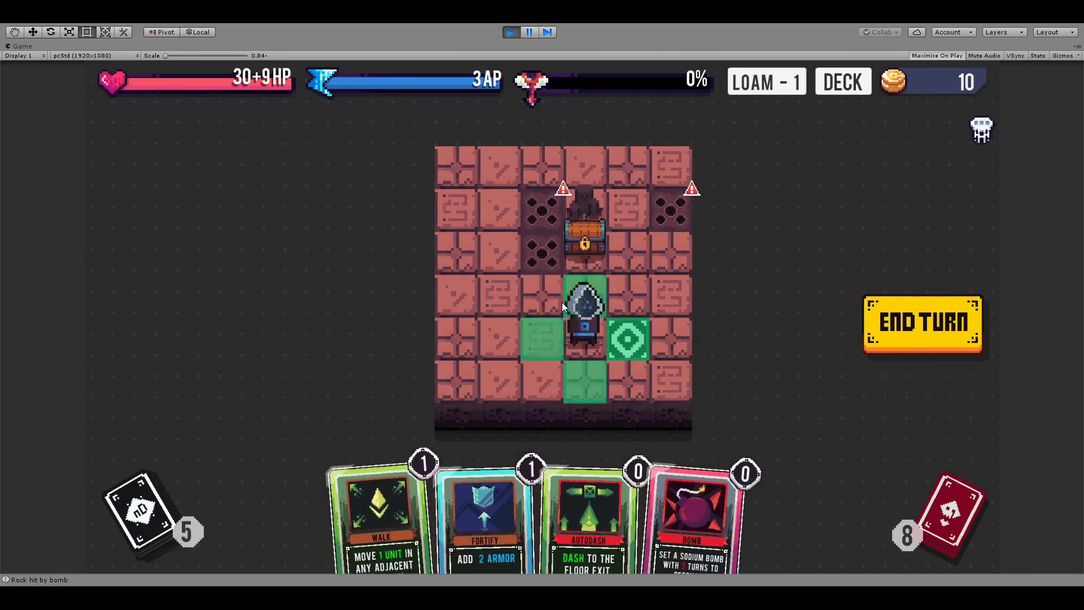
pyautogui.click(630, 344)
pyautogui.click(584, 190)
pyautogui.click(577, 192)
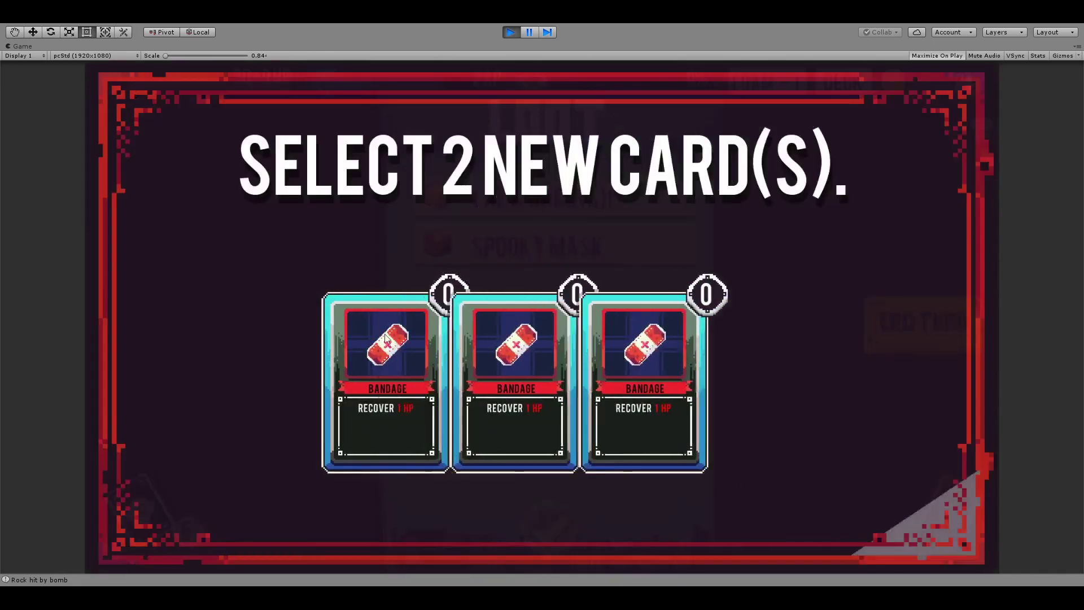
pyautogui.click(397, 407)
pyautogui.click(633, 421)
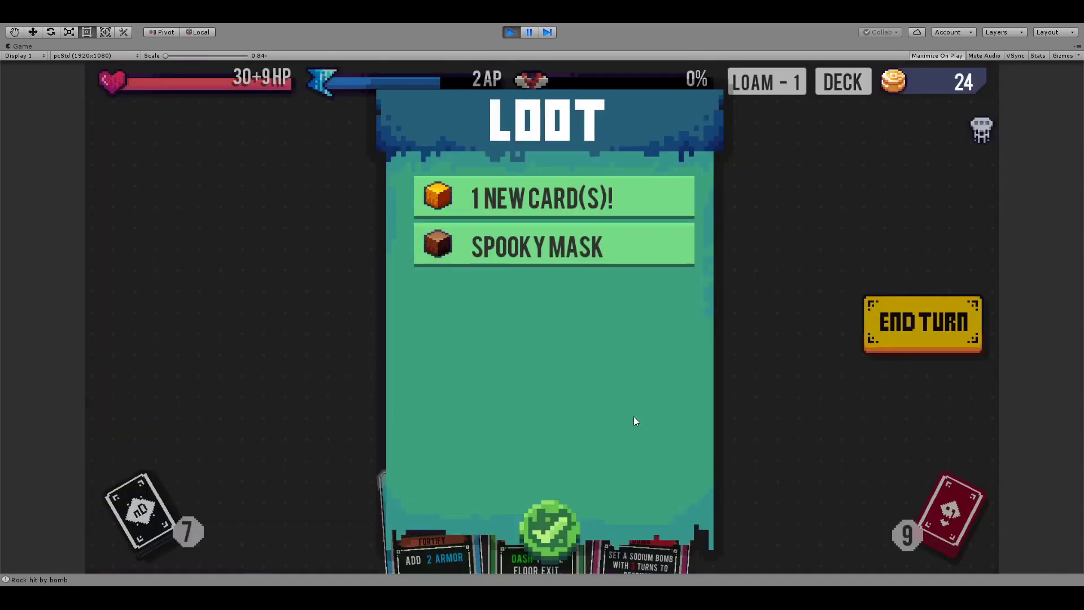
# - Pick the Leap card, collect the Spooky Mask, close the loot, and advance to the next level
pyautogui.click(573, 199)
pyautogui.click(539, 432)
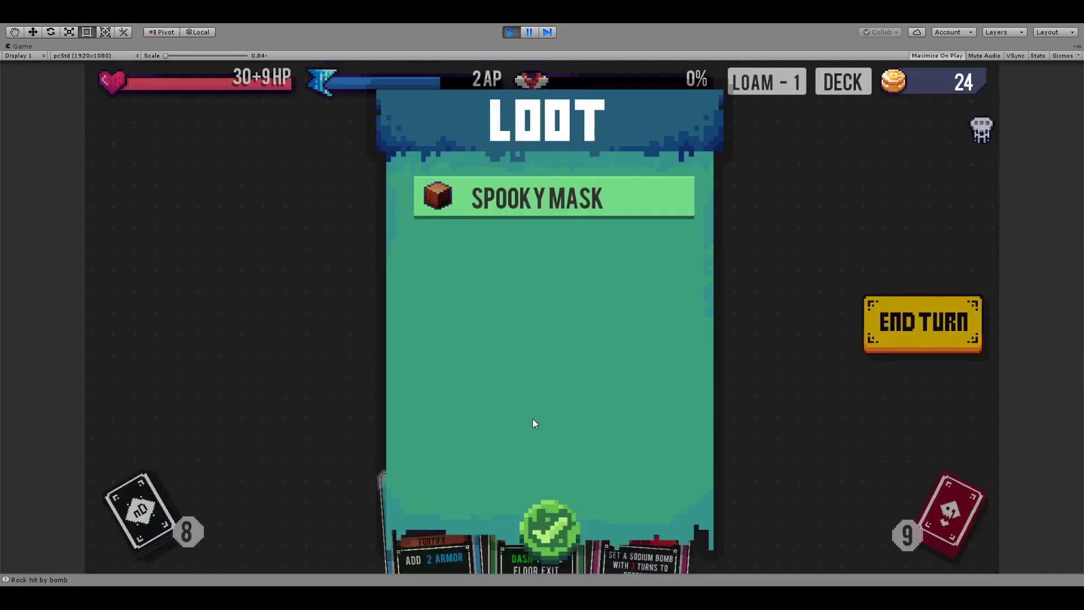
pyautogui.click(535, 195)
pyautogui.click(575, 529)
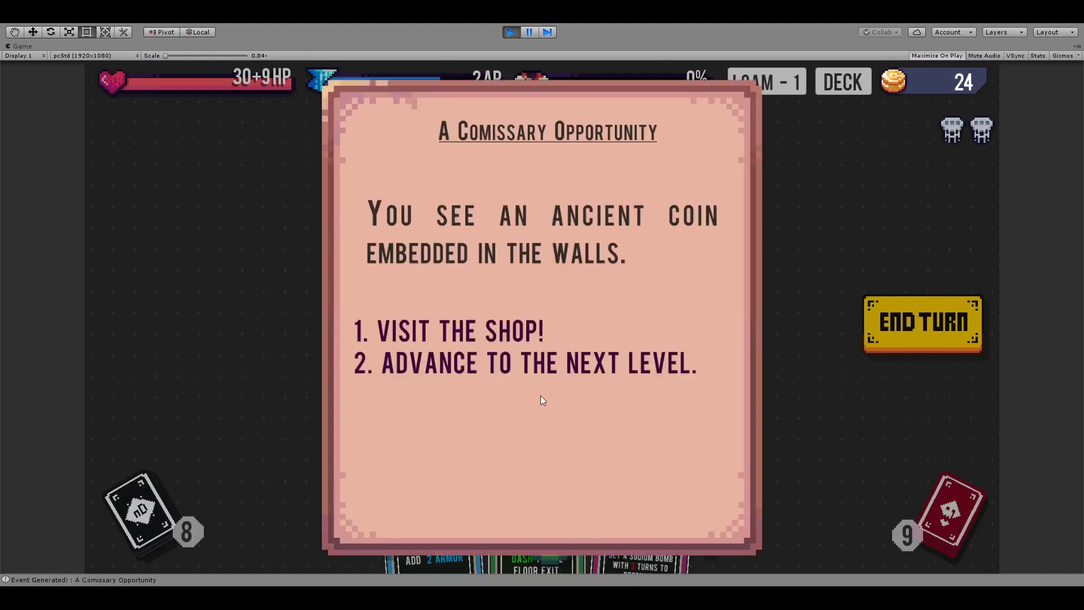
pyautogui.click(551, 366)
# - Continue to Loam floor 2 and play Fortify there, raising the hero's armor to 10
pyautogui.click(707, 492)
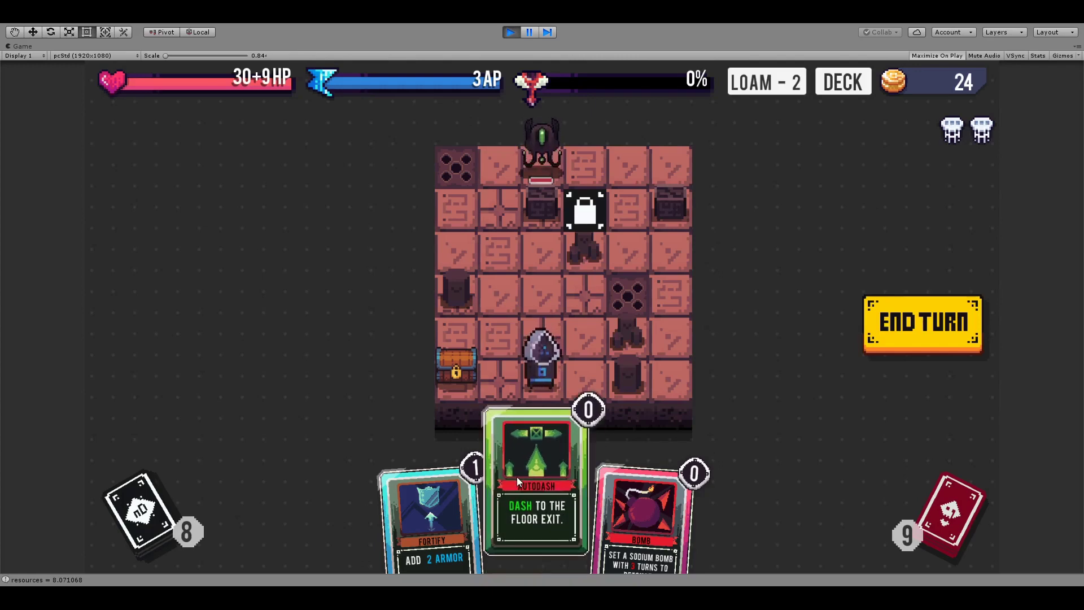
pyautogui.click(452, 480)
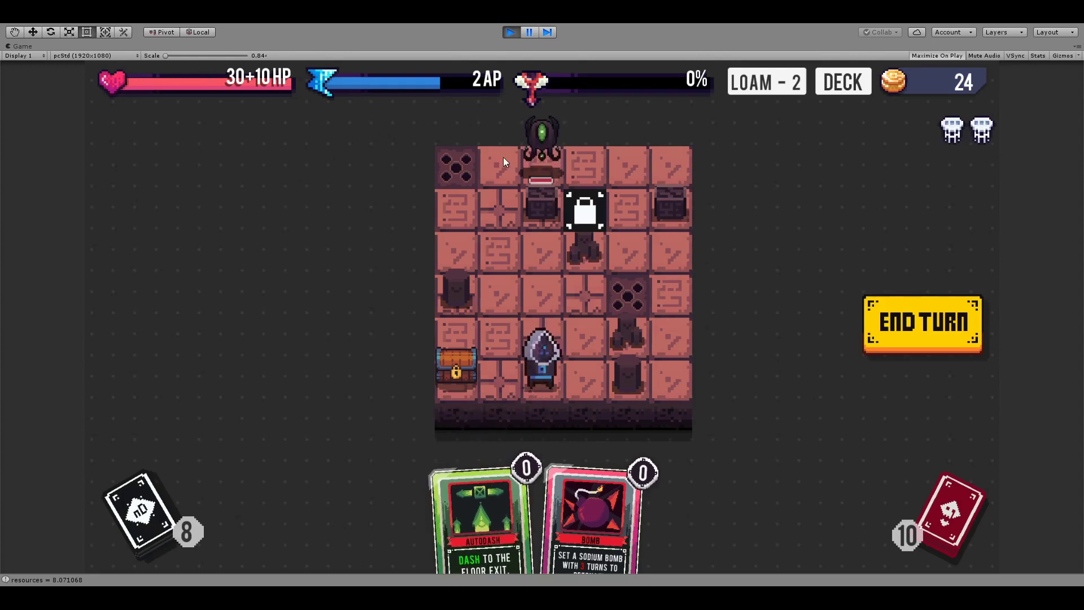
pyautogui.moveTo(985, 129)
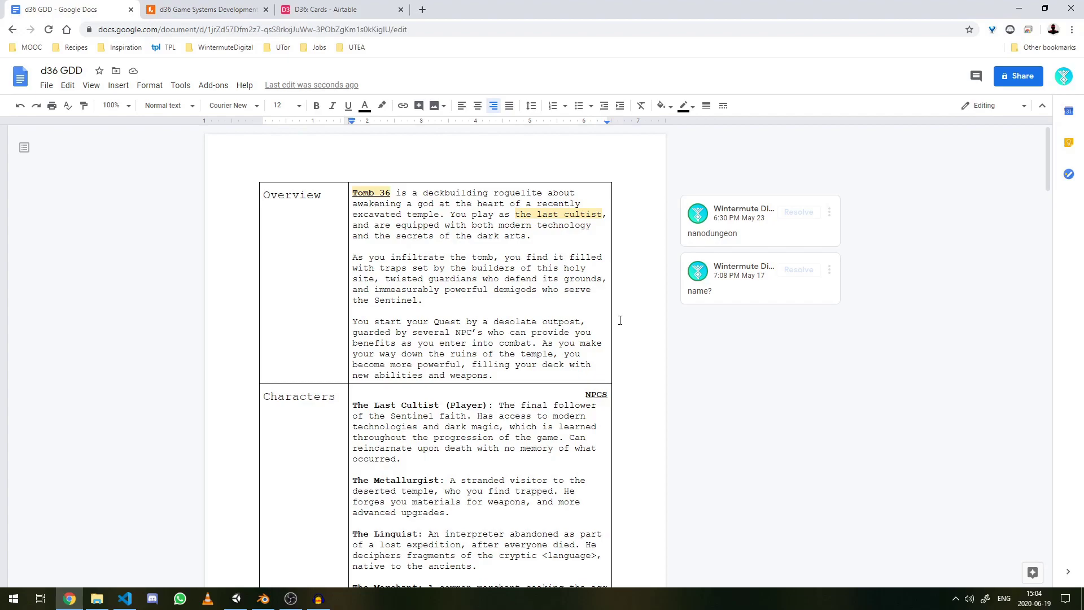
# - Read through the remaining d36 GDD table rows, then bring up the Game Systems Development flowchart
pyautogui.scroll(-3, 620, 320)
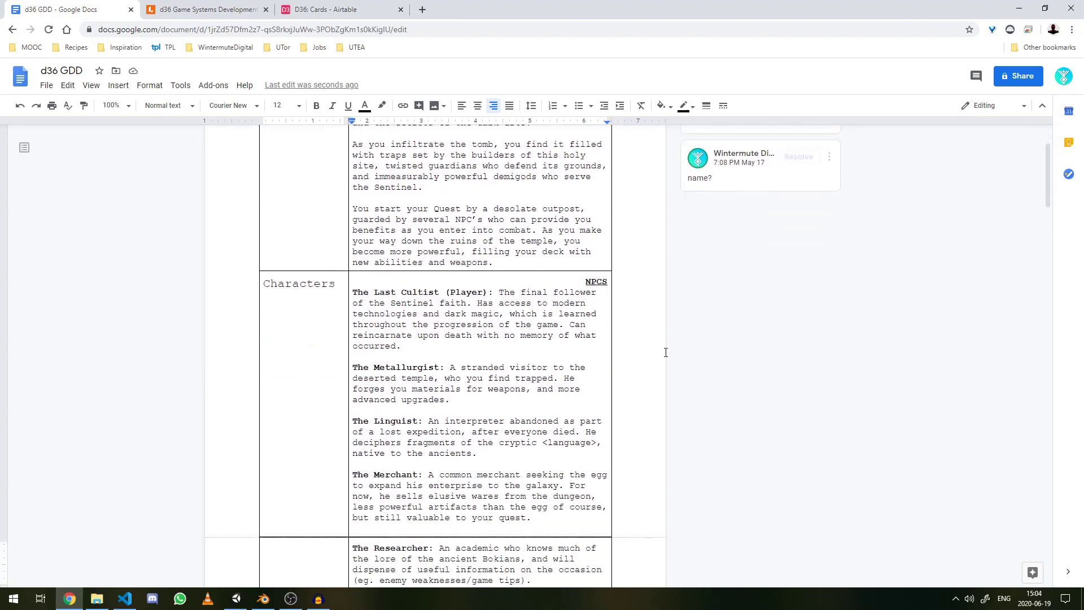
pyautogui.scroll(-20, 613, 182)
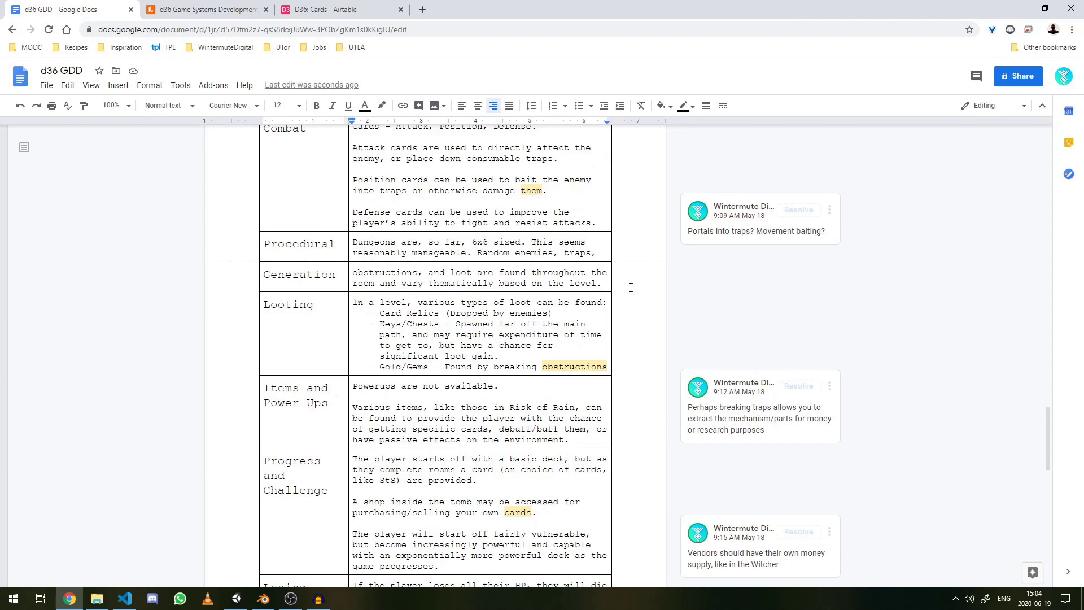
pyautogui.scroll(-1, 622, 277)
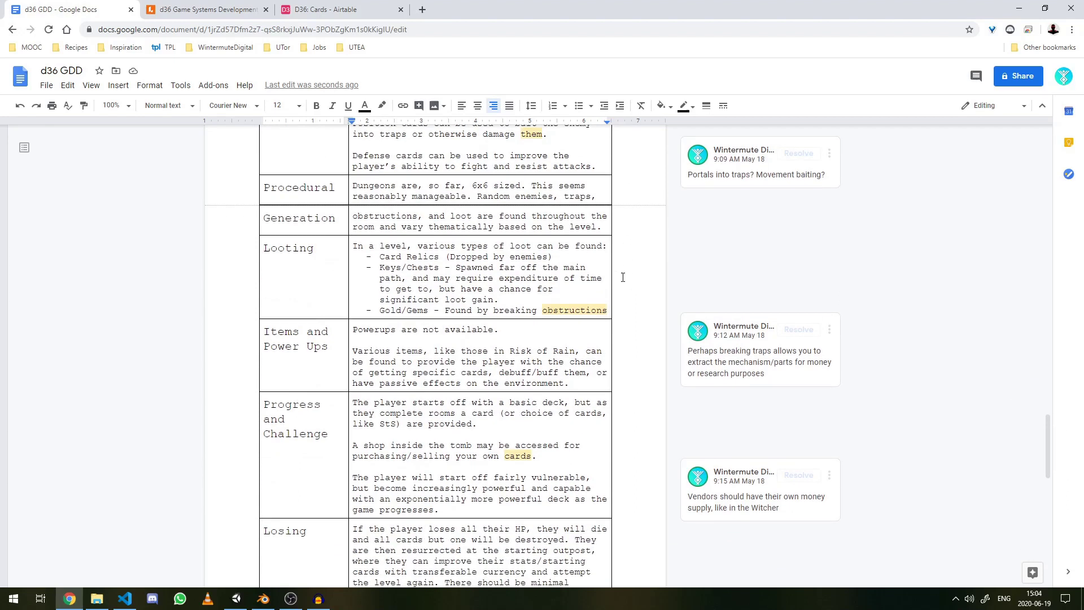
pyautogui.scroll(-2, 622, 277)
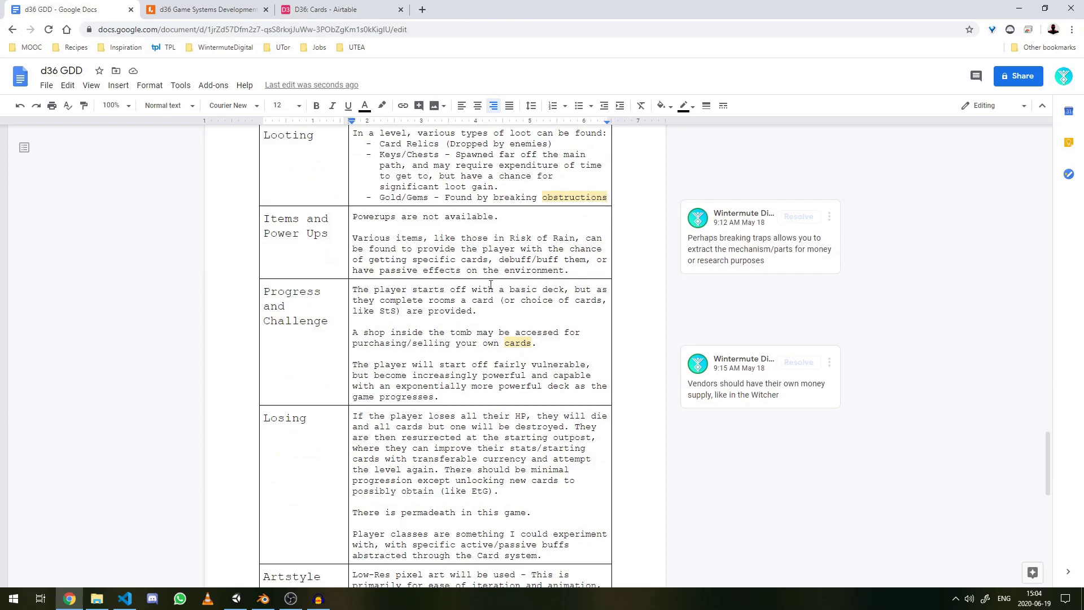
pyautogui.scroll(-3, 490, 285)
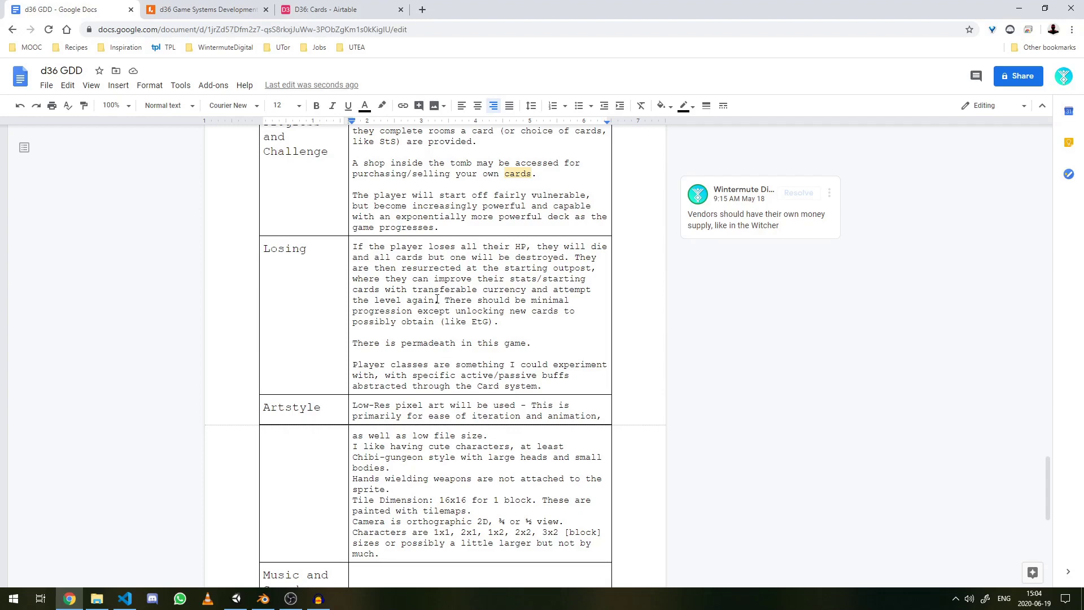
pyautogui.scroll(-3, 421, 310)
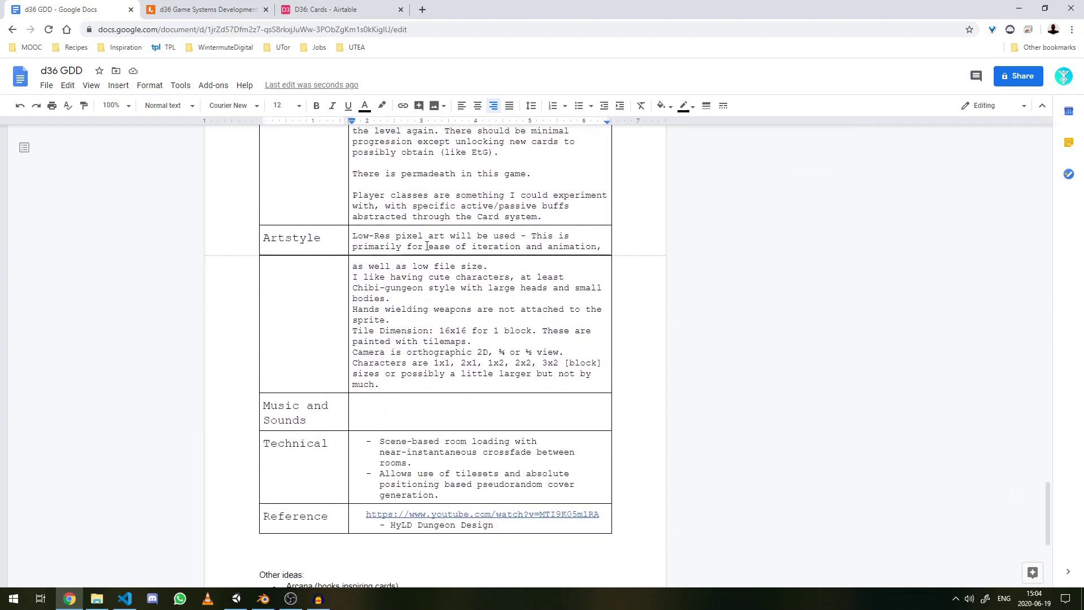
pyautogui.scroll(8, 428, 300)
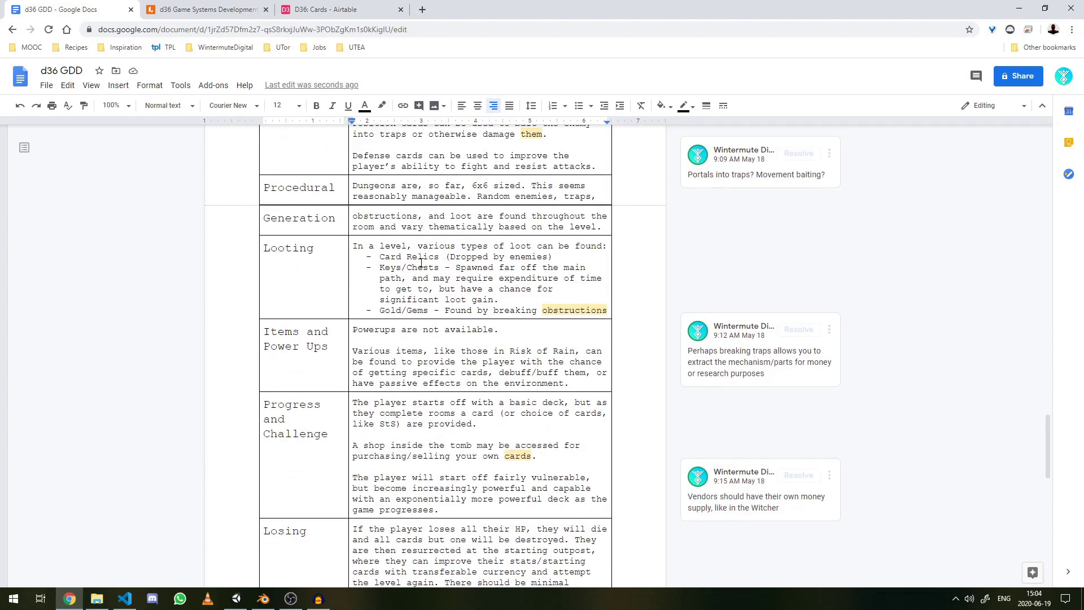
pyautogui.scroll(3, 417, 251)
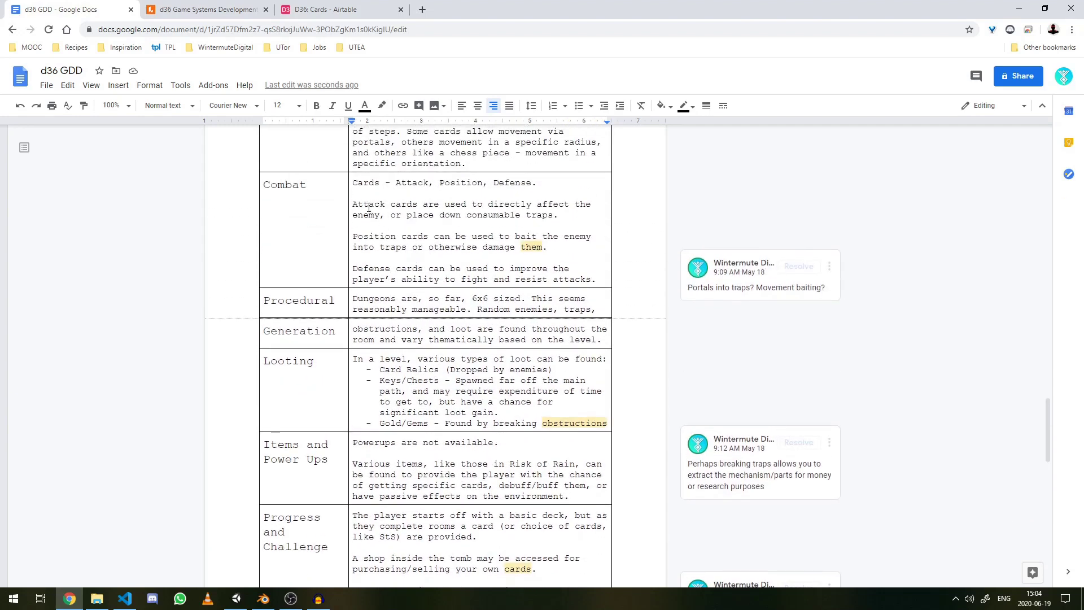
pyautogui.click(186, 5)
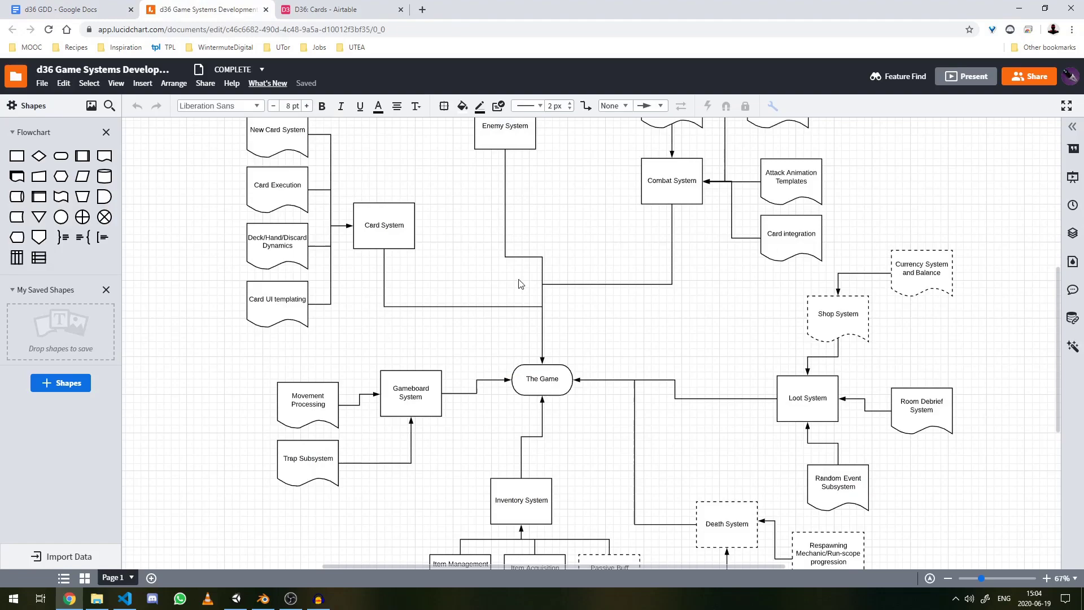
# - Pan around the game systems mind map in Lucidchart to show each system
pyautogui.scroll(-1, 611, 317)
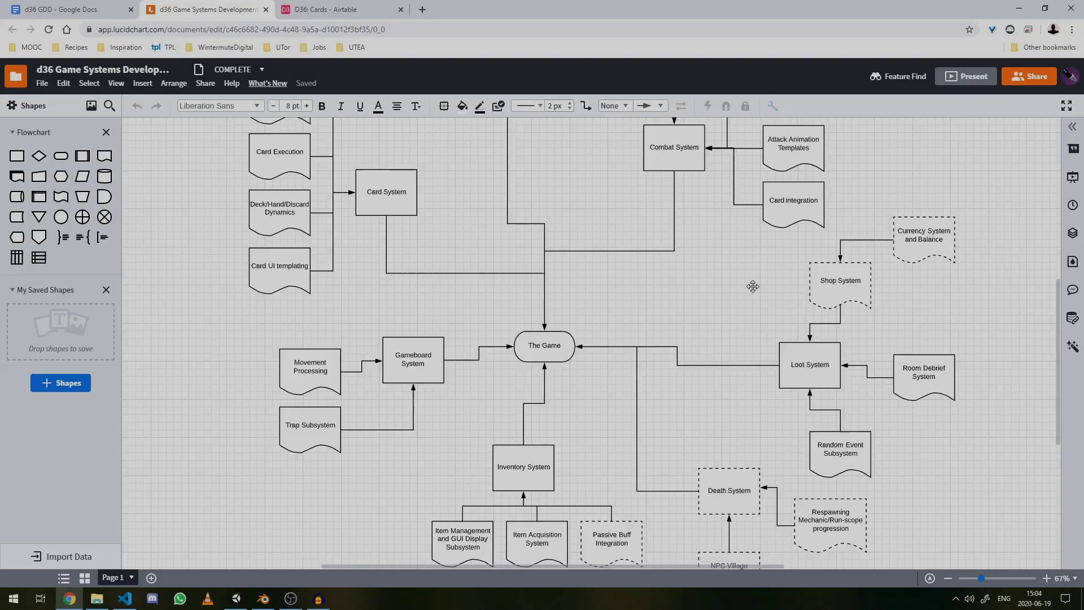
pyautogui.scroll(4, 754, 286)
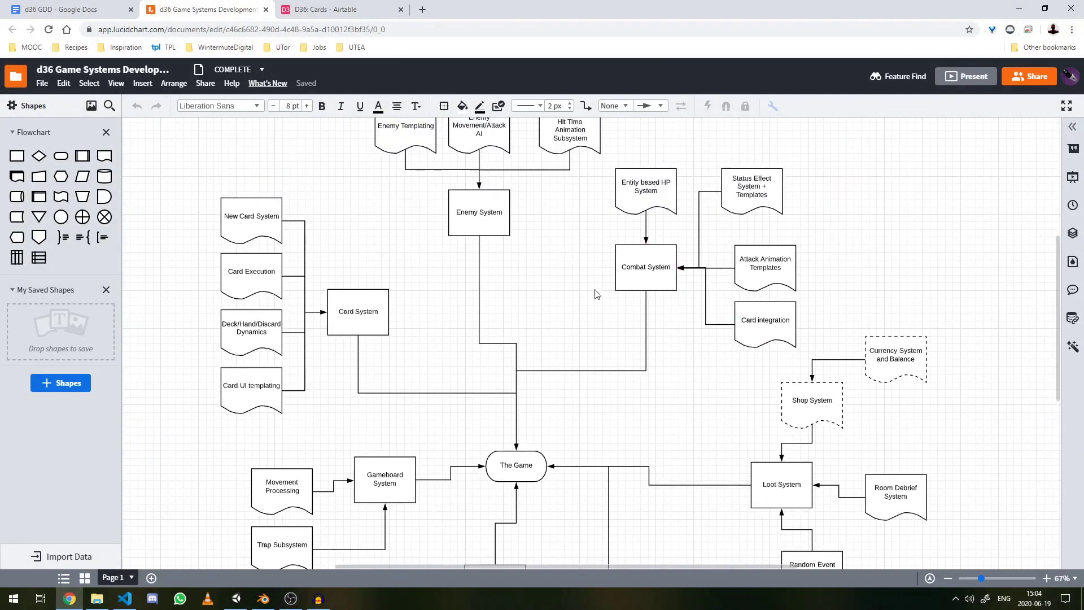
pyautogui.scroll(1, 593, 291)
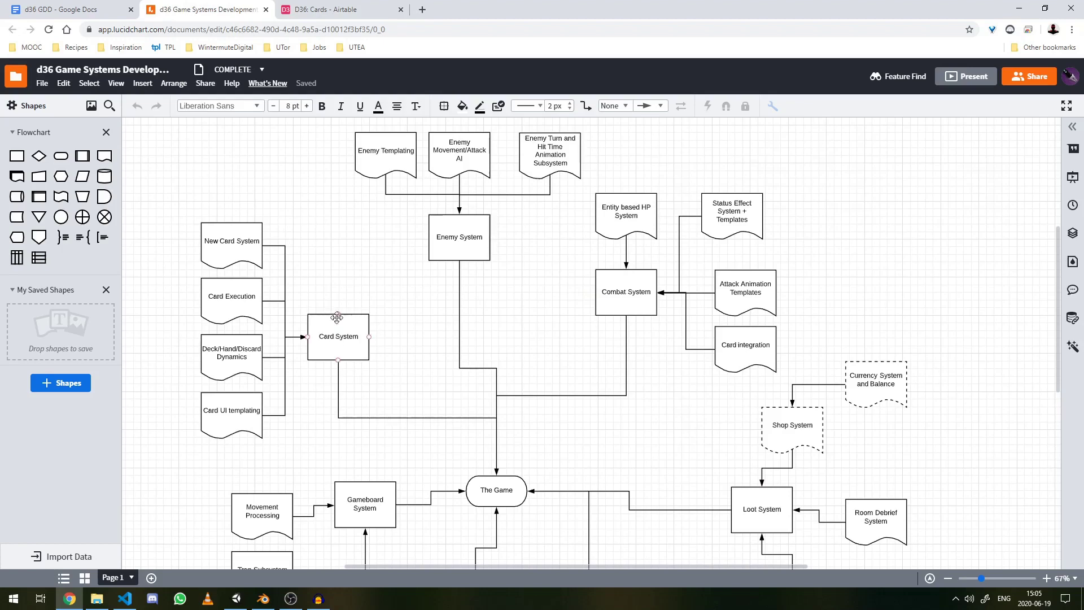
pyautogui.hscroll(3, 441, 320)
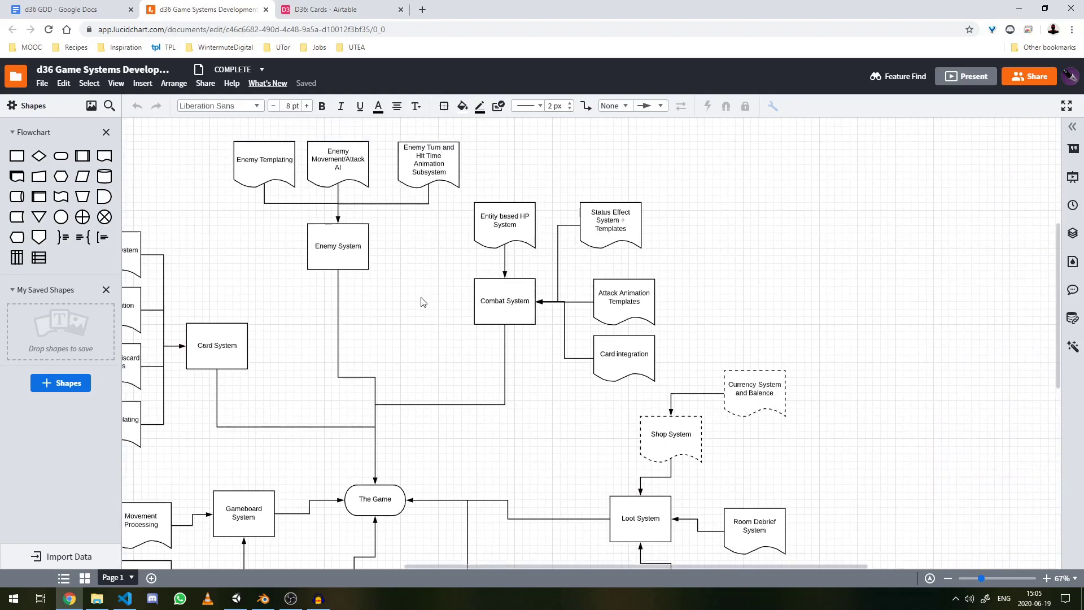
pyautogui.hscroll(-2, 397, 298)
pyautogui.scroll(-4, 411, 316)
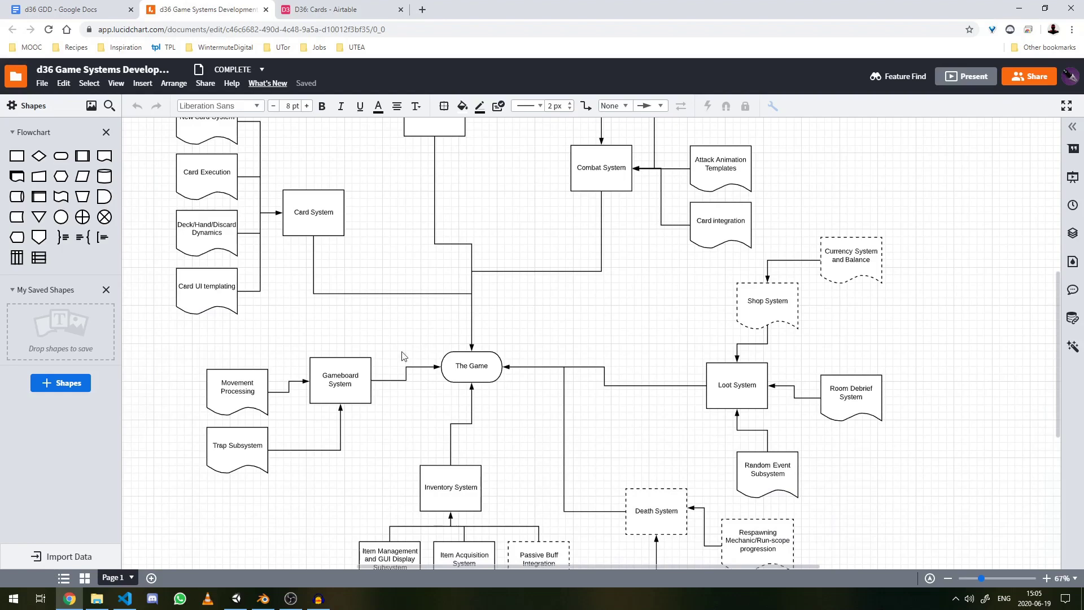
pyautogui.scroll(-2, 413, 324)
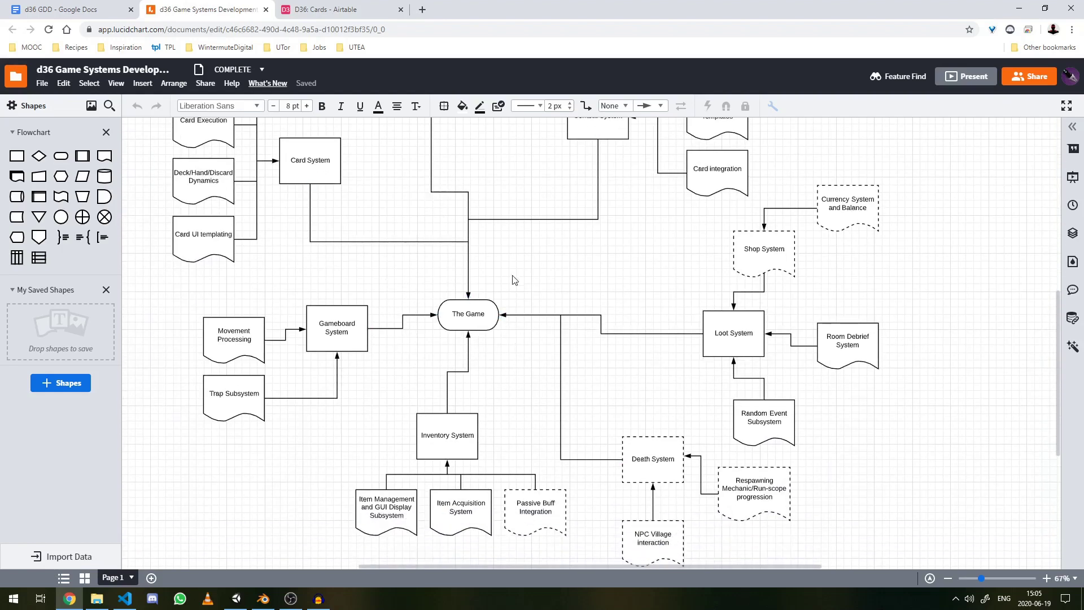
pyautogui.scroll(2, 550, 284)
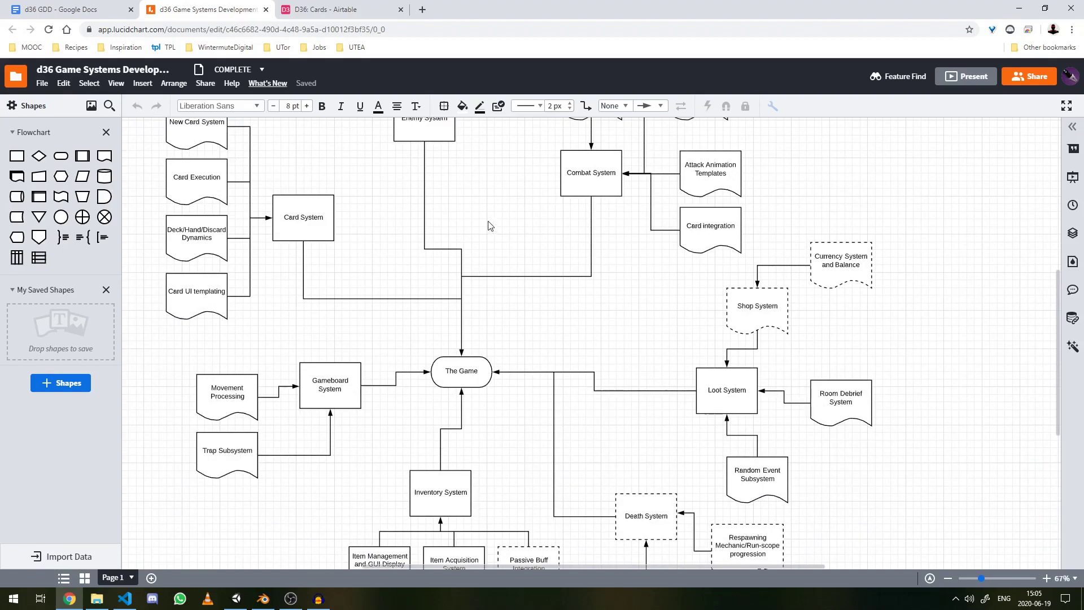
pyautogui.scroll(8, 508, 243)
pyautogui.scroll(-4, 503, 259)
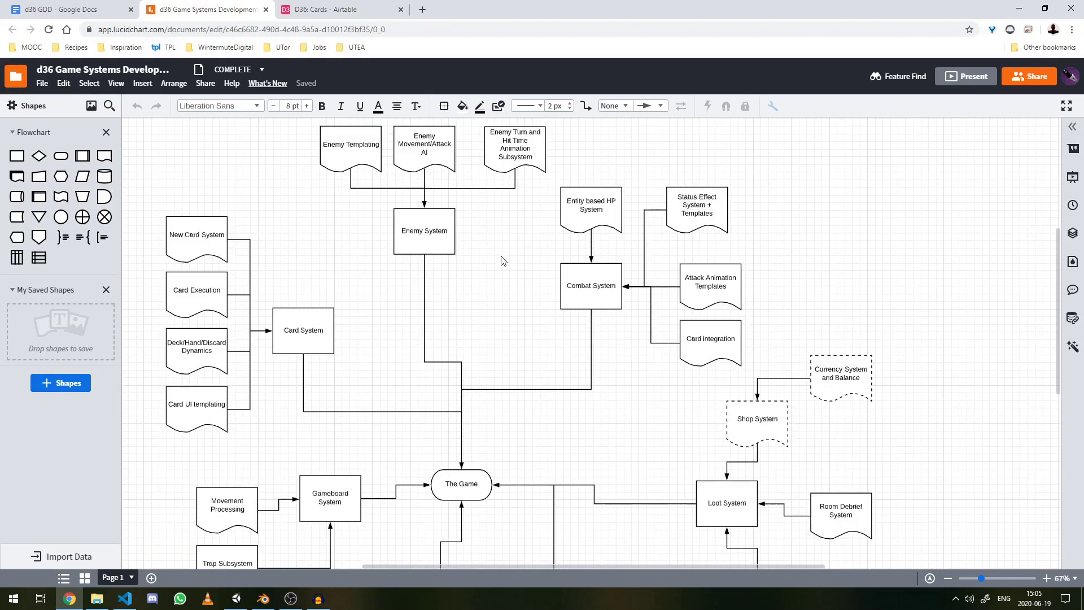
pyautogui.hscroll(-2, 497, 249)
pyautogui.scroll(-3, 532, 281)
pyautogui.hscroll(-3, 532, 280)
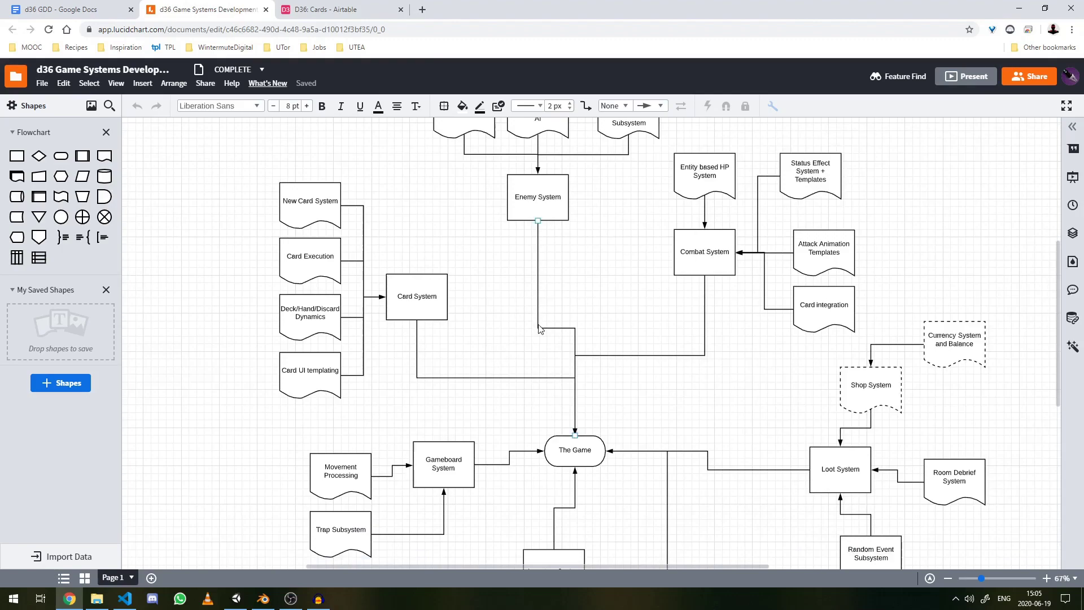
pyautogui.scroll(2, 525, 347)
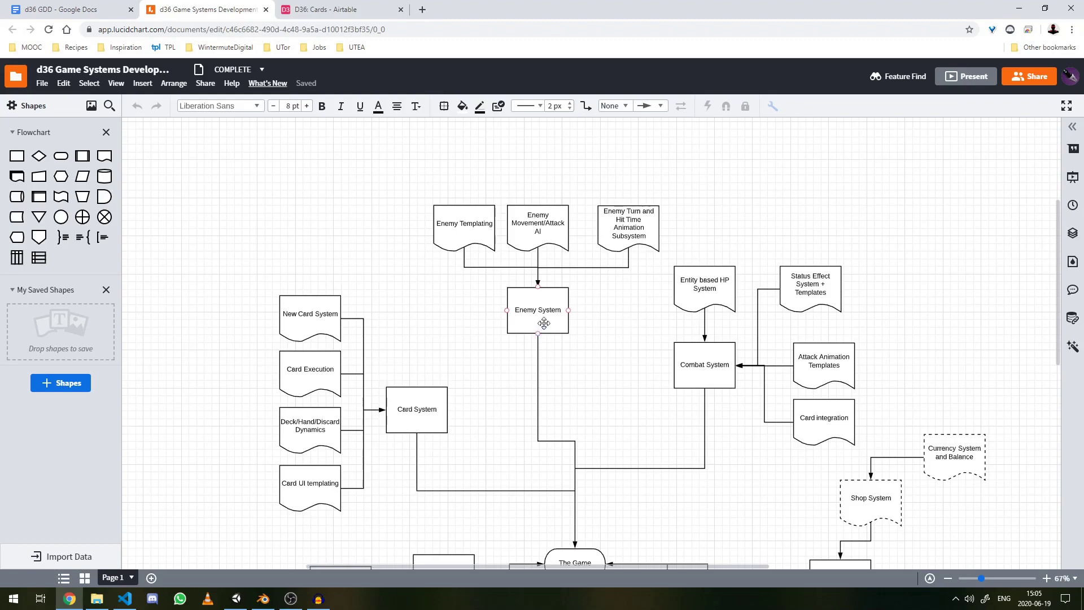
pyautogui.scroll(-3, 630, 398)
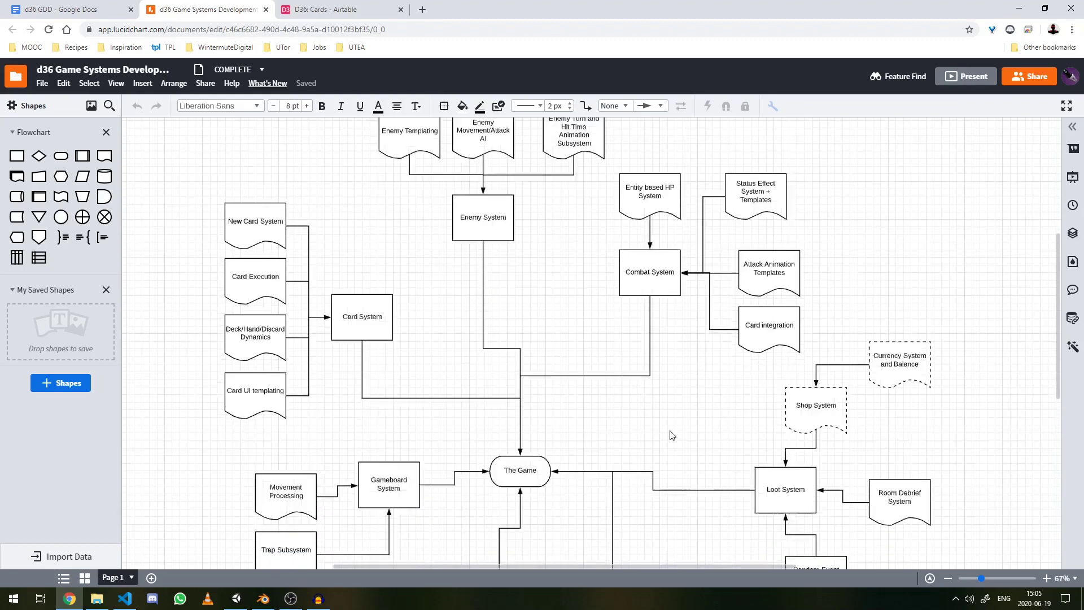
pyautogui.scroll(-3, 672, 434)
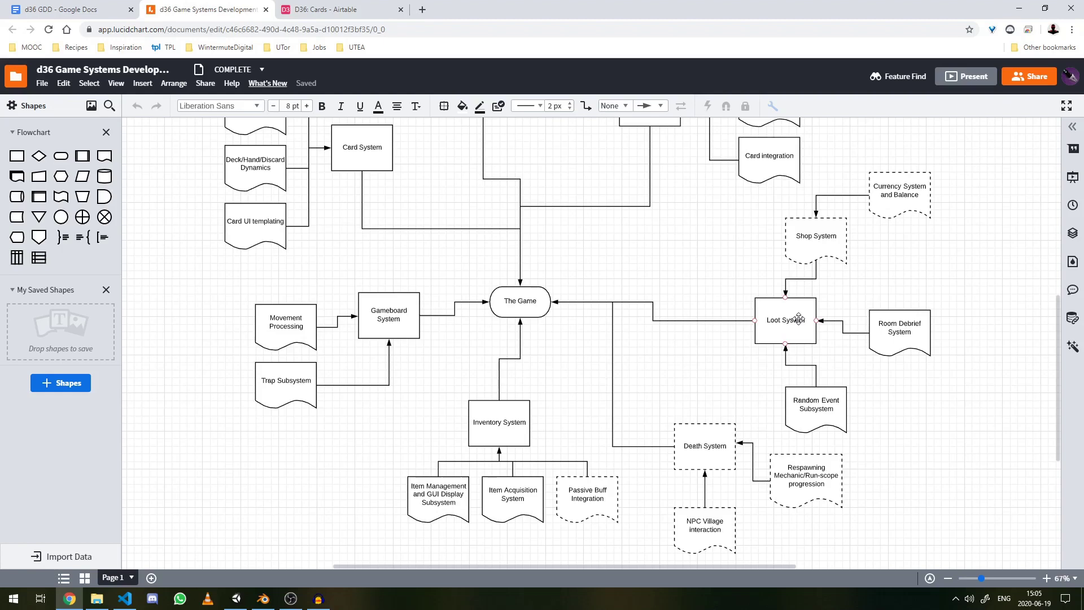
# - Pan across the remaining branches of the mind map, then open the D36 Cards table in Airtable
pyautogui.scroll(5, 693, 304)
pyautogui.hscroll(-3, 694, 303)
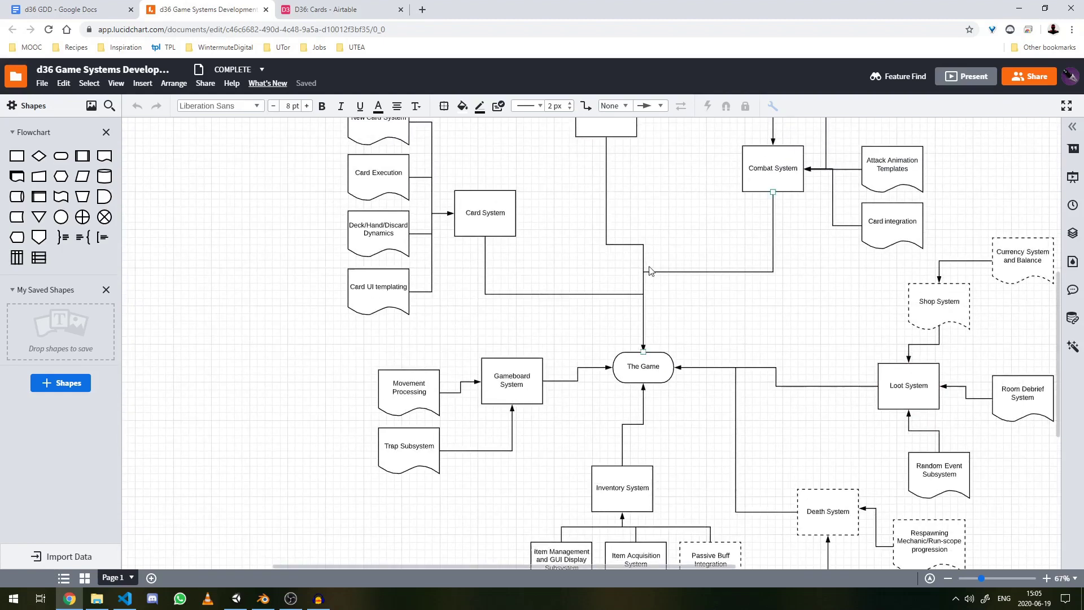
pyautogui.scroll(3, 718, 300)
pyautogui.hscroll(2, 718, 301)
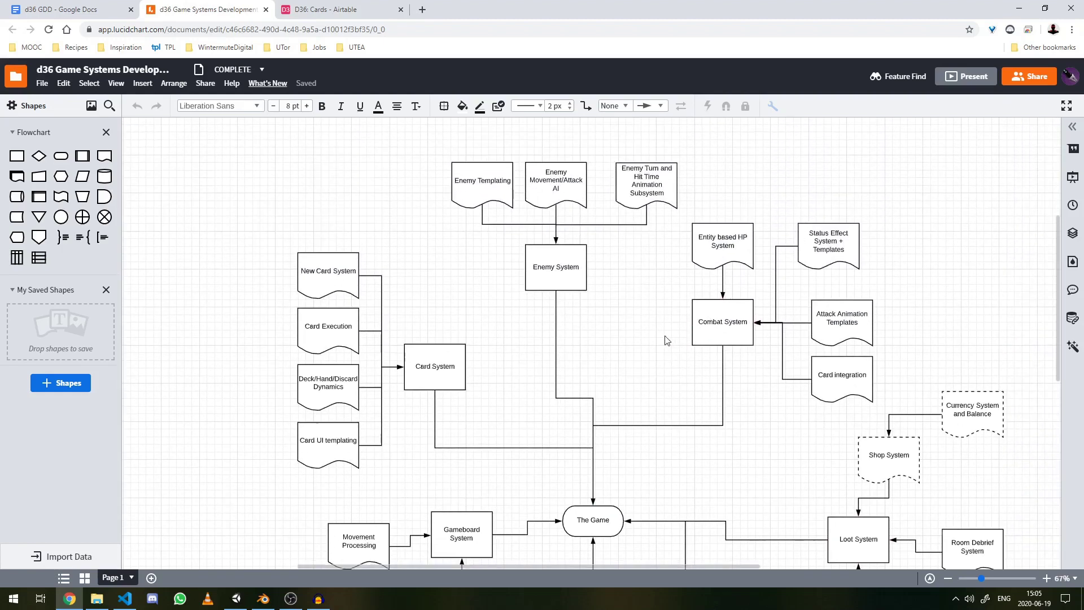
pyautogui.hscroll(3, 652, 356)
pyautogui.scroll(-8, 655, 361)
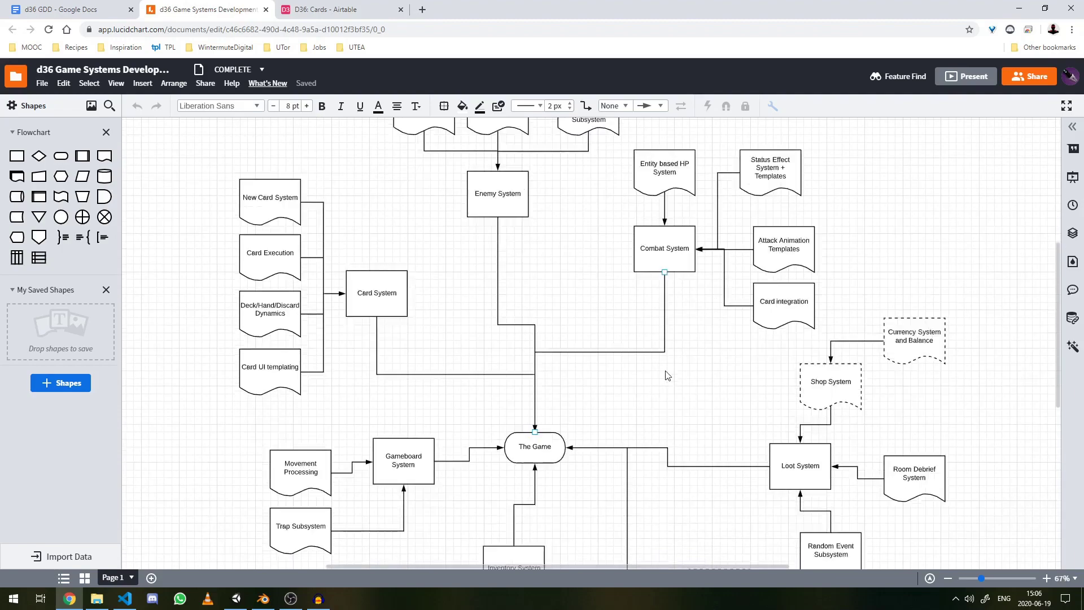
pyautogui.scroll(-5, 668, 375)
pyautogui.scroll(10, 650, 396)
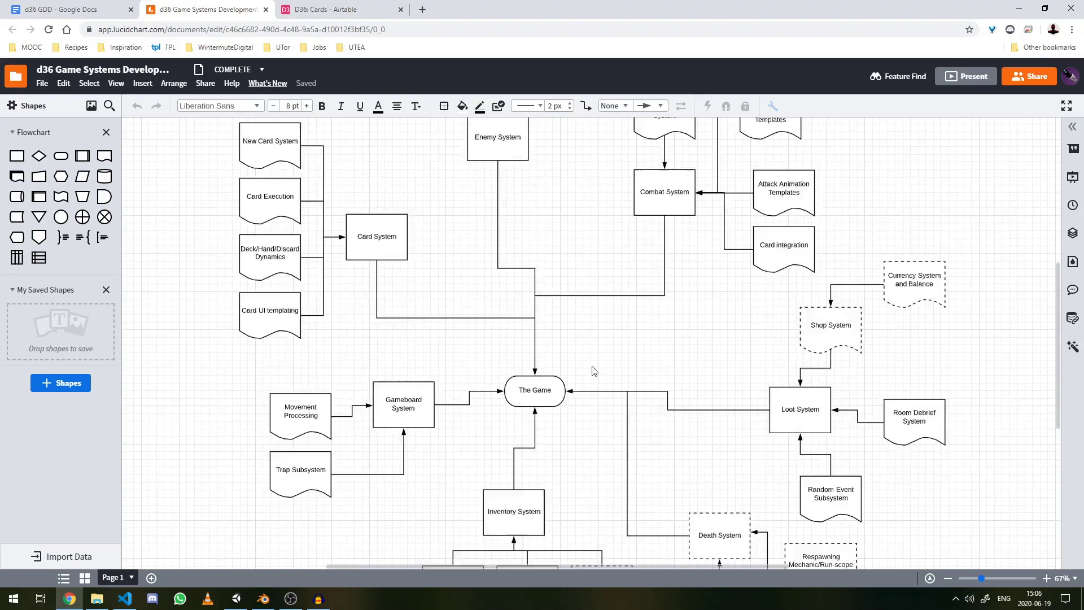
pyautogui.hscroll(5, 649, 382)
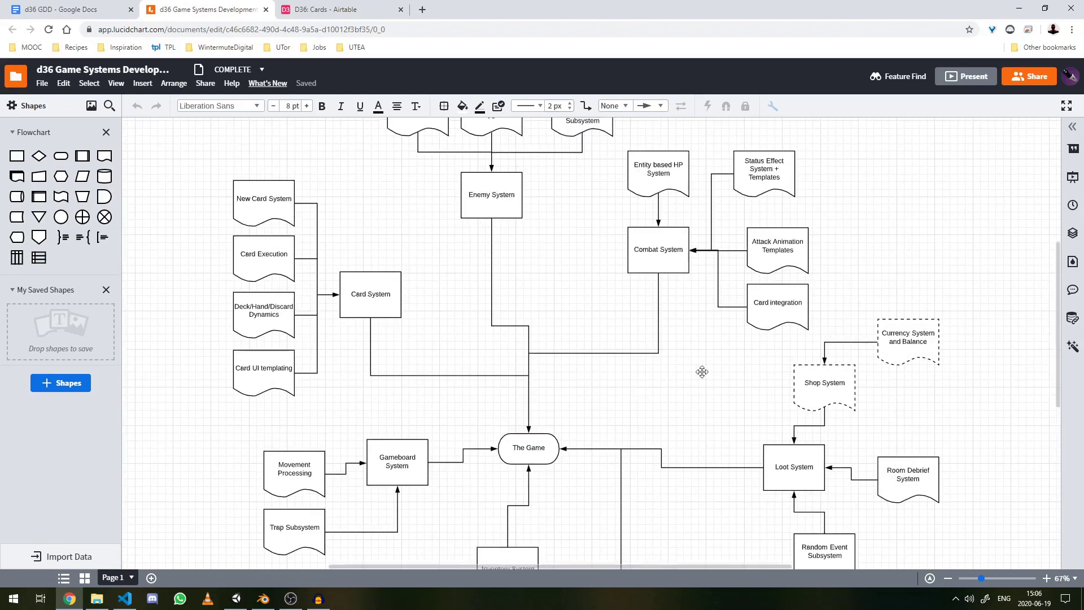
pyautogui.scroll(2, 702, 368)
pyautogui.scroll(1, 555, 403)
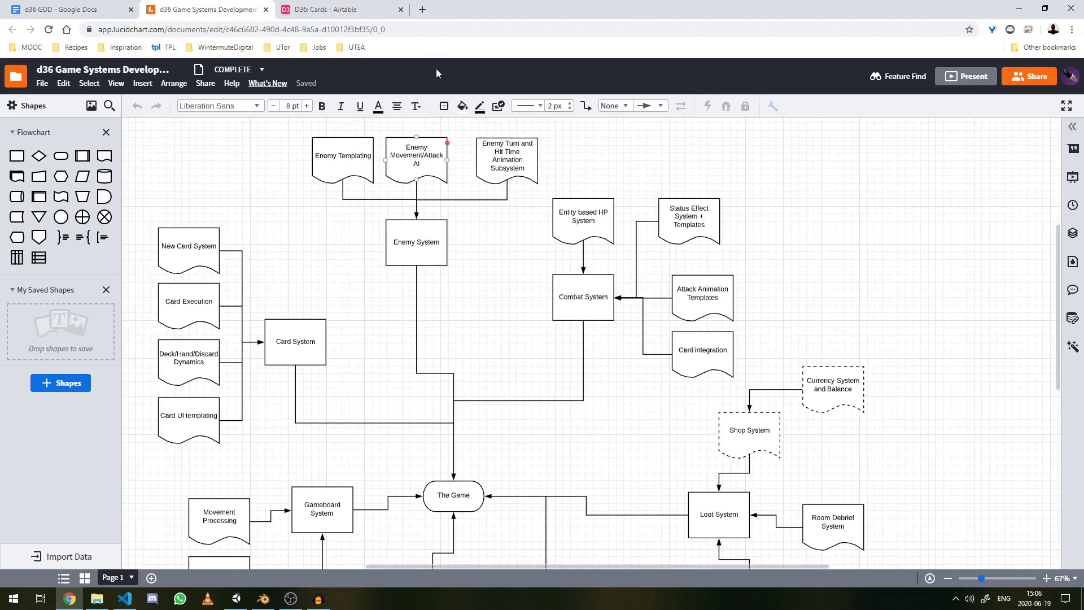
pyautogui.click(339, 9)
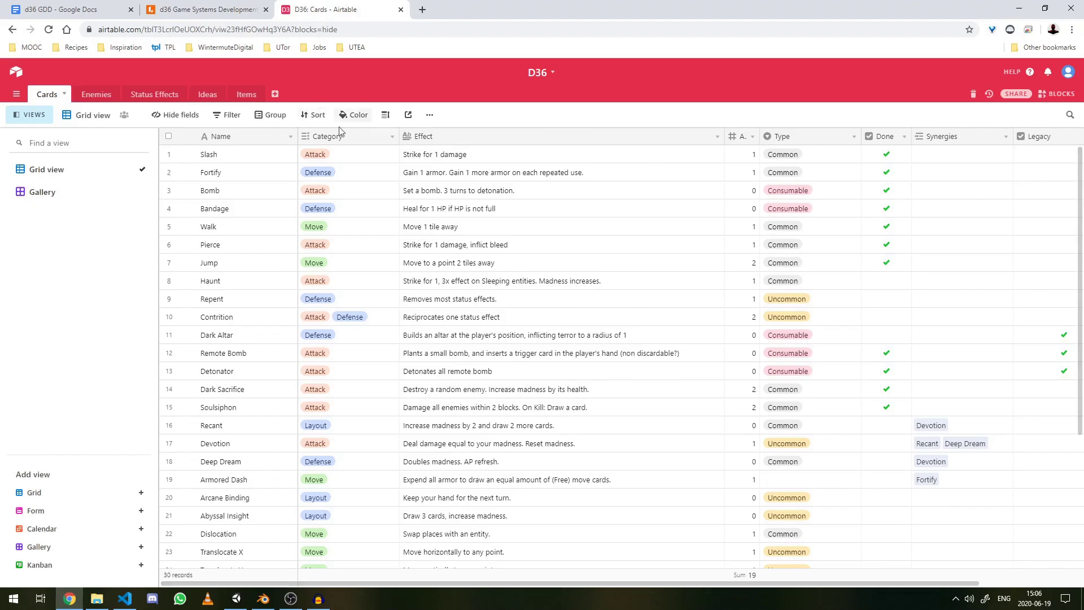
# - Inspect Cards table cells such as Dark Altar's Category, Repent and Contrition effects, and Slash's cost
pyautogui.click(367, 136)
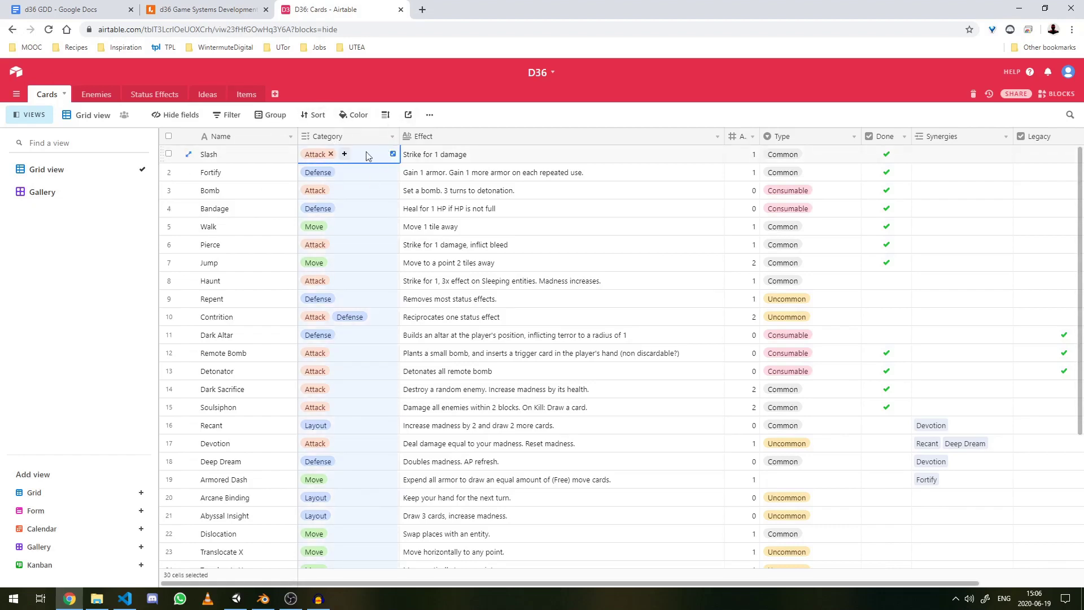
pyautogui.click(392, 137)
pyautogui.press('Escape')
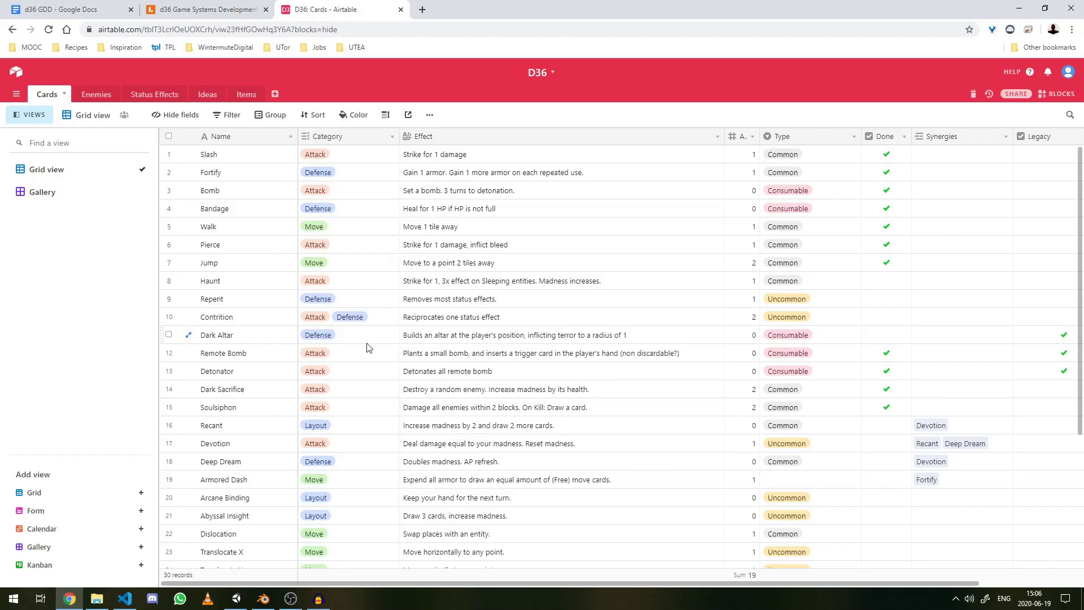
pyautogui.click(395, 339)
pyautogui.click(350, 334)
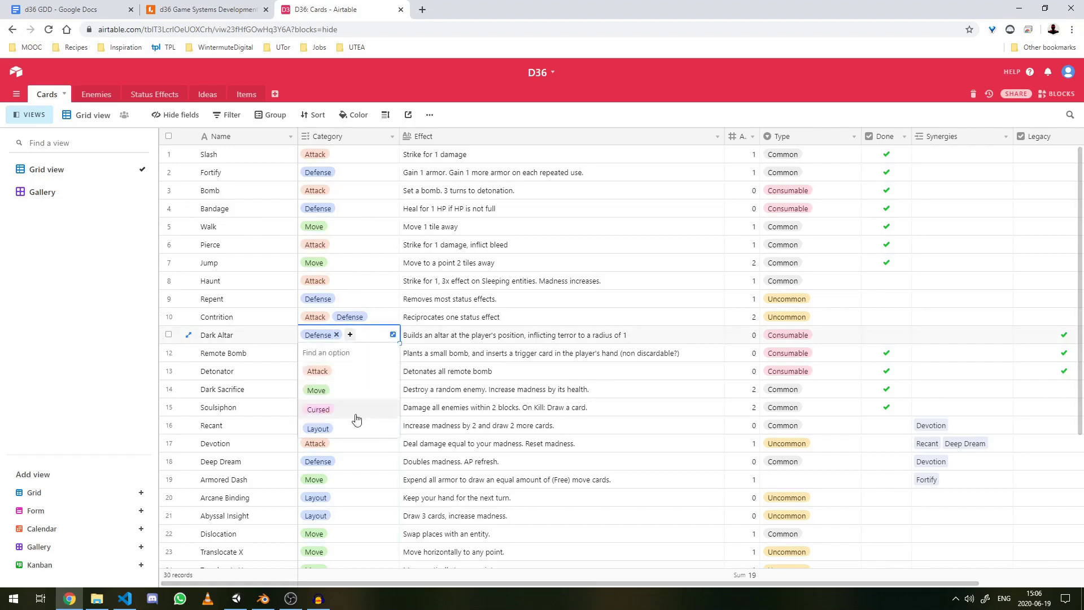
pyautogui.moveTo(503, 299); pyautogui.dragTo(509, 316)
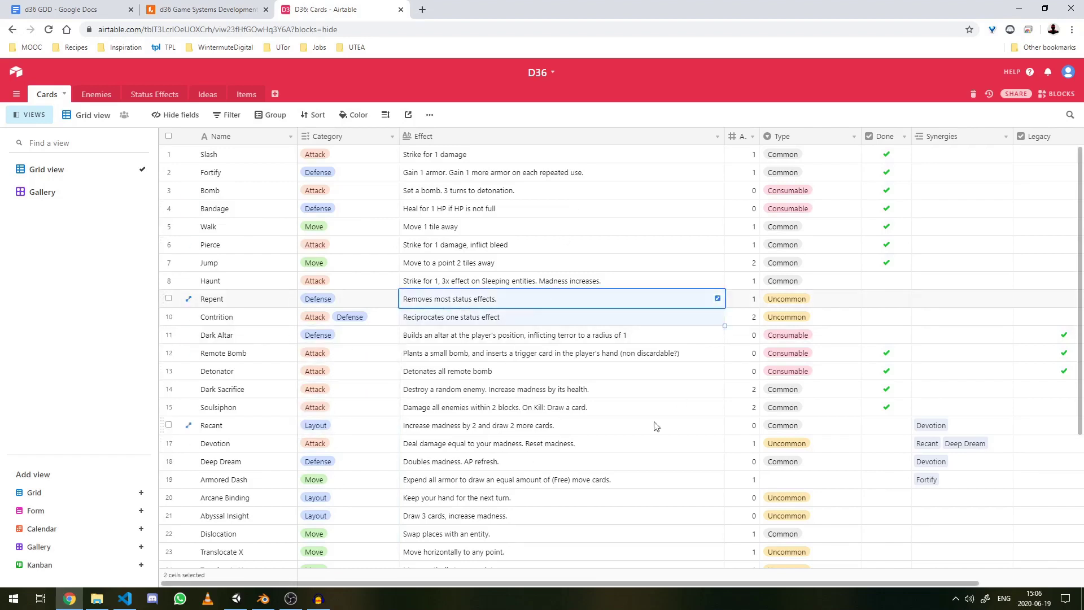
pyautogui.click(745, 154)
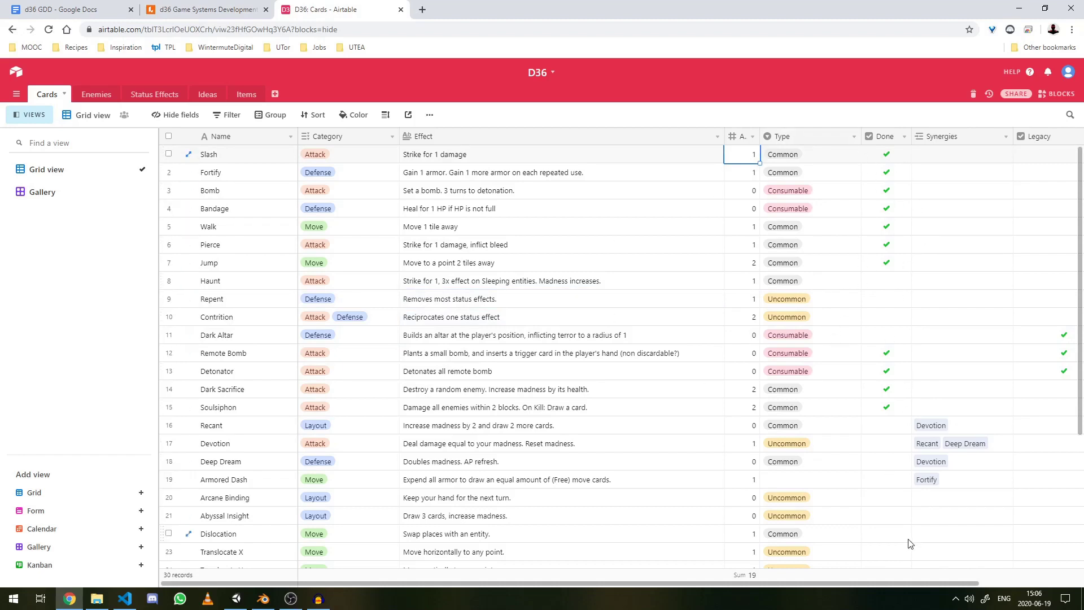
pyautogui.click(519, 389)
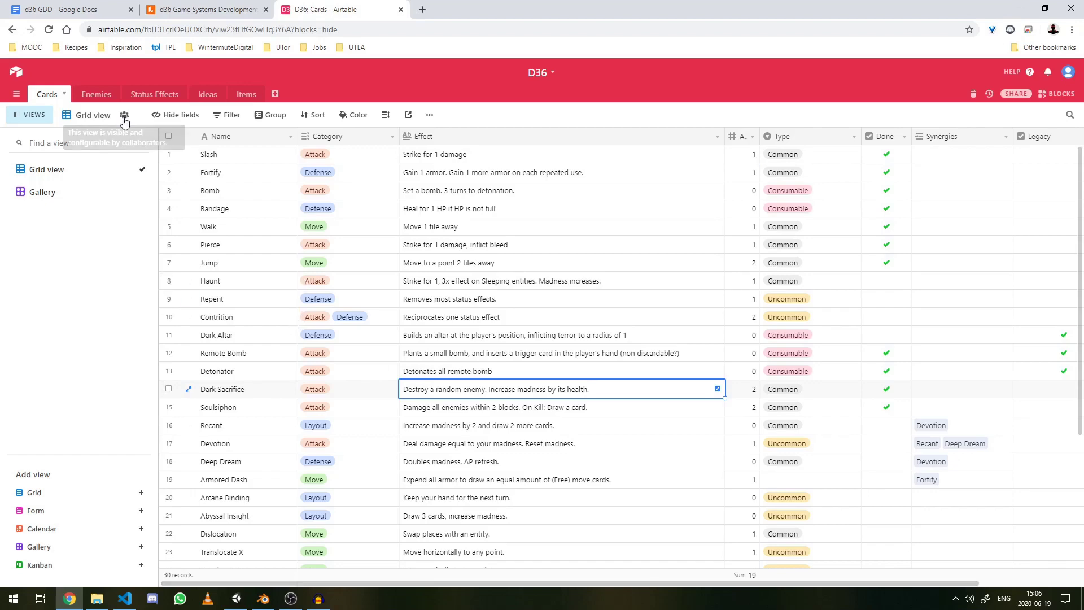
pyautogui.scroll(-3, 295, 208)
pyautogui.scroll(2, 228, 203)
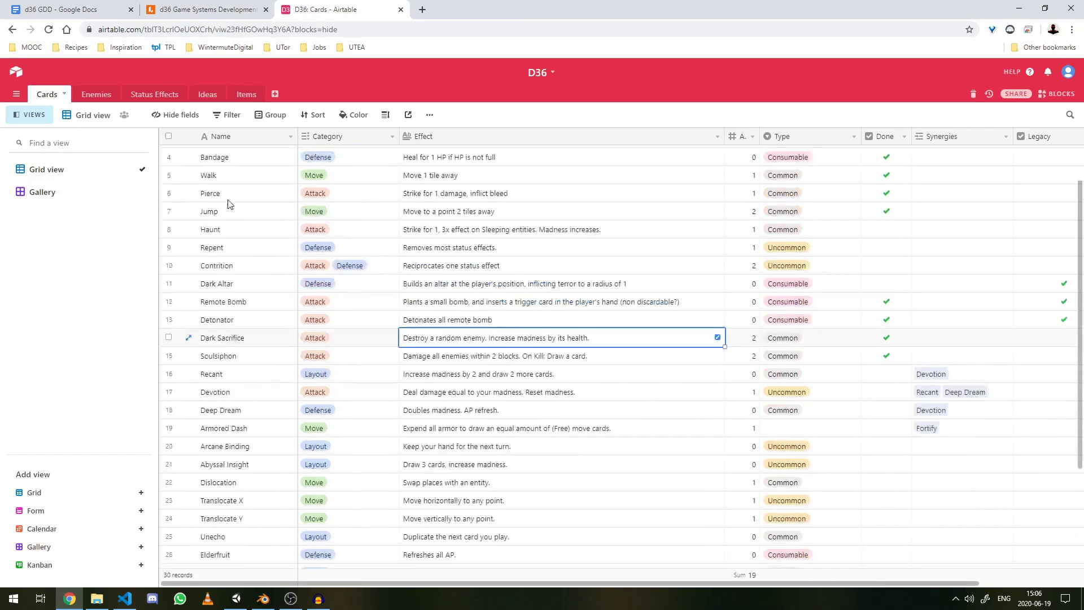
pyautogui.scroll(2, 228, 204)
# - Switch the Cards table to Gallery view and scroll through the card tiles
pyautogui.click(68, 189)
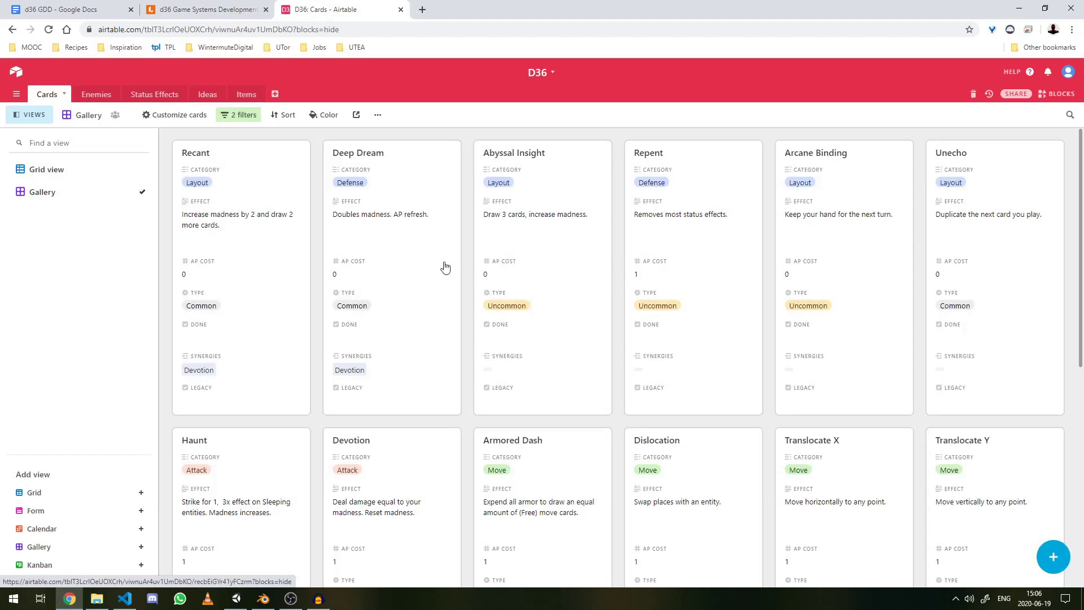
pyautogui.scroll(-3, 784, 334)
pyautogui.scroll(3, 235, 361)
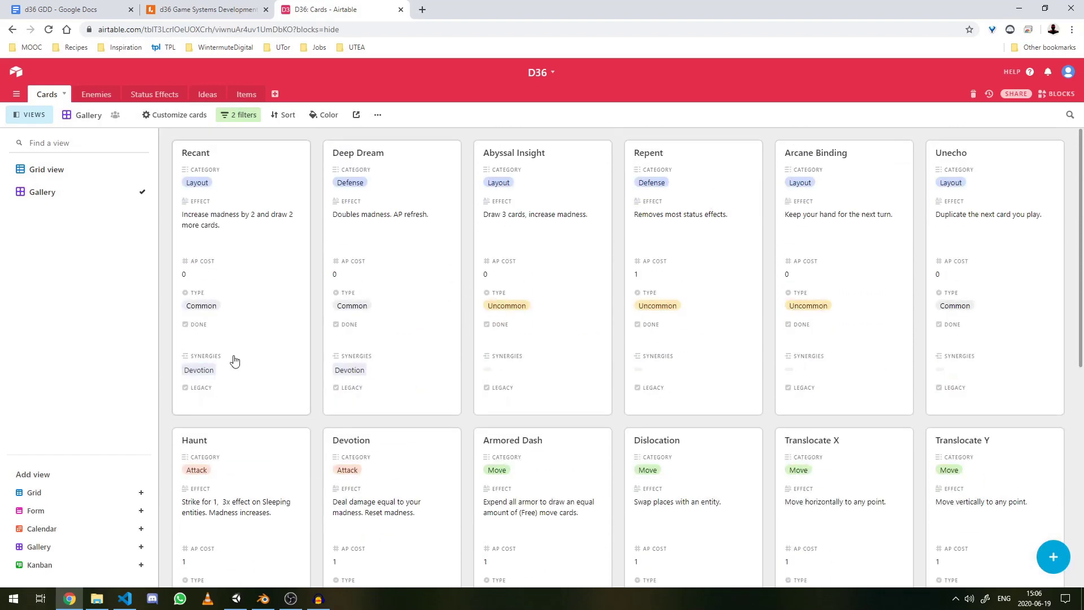
pyautogui.scroll(-5, 736, 438)
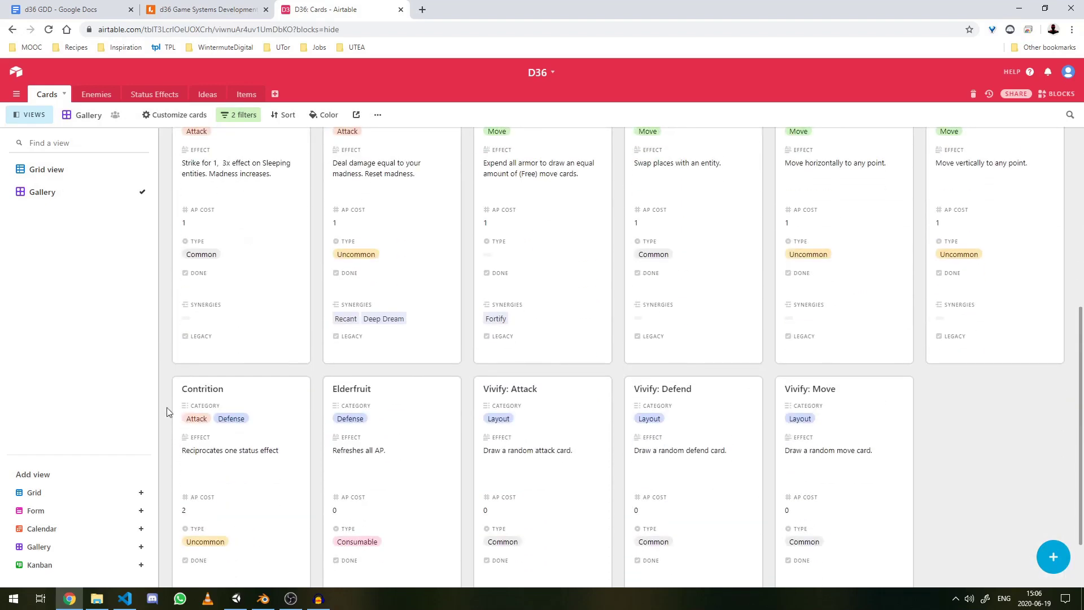
pyautogui.scroll(5, 798, 443)
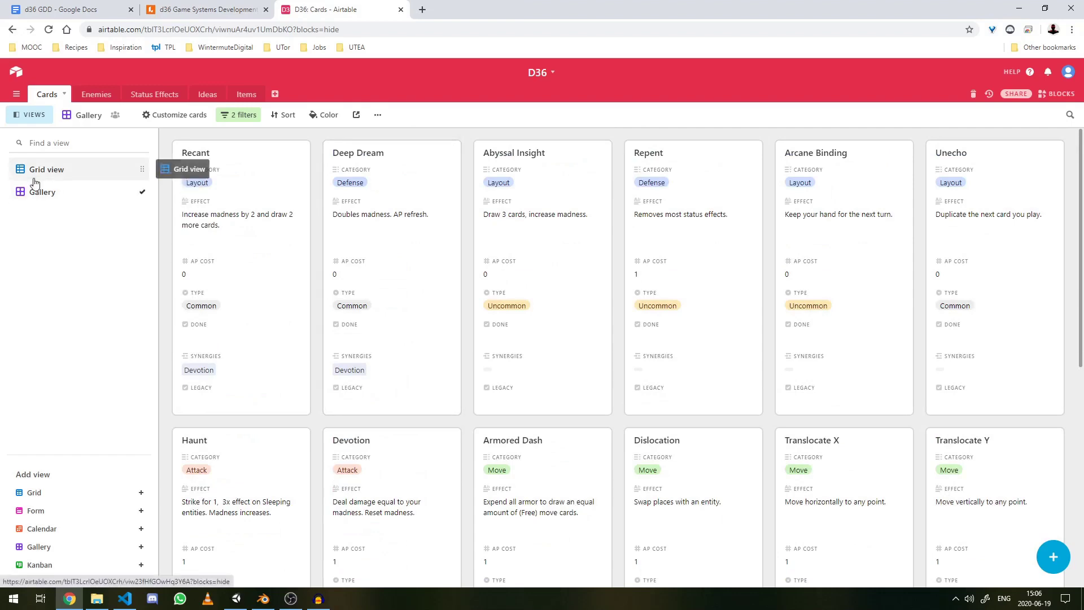
# - Put the Cards table back in Grid view and inspect cells like Slash's Done and Armored Dash's Synergies
pyautogui.click(47, 170)
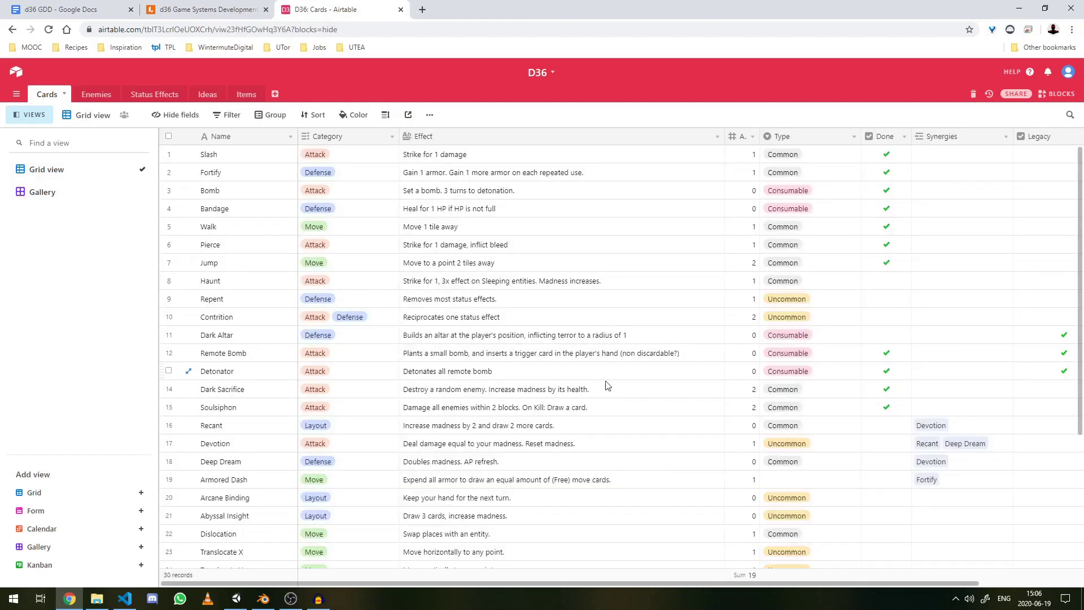
pyautogui.moveTo(691, 497); pyautogui.dragTo(705, 515)
pyautogui.click(312, 463)
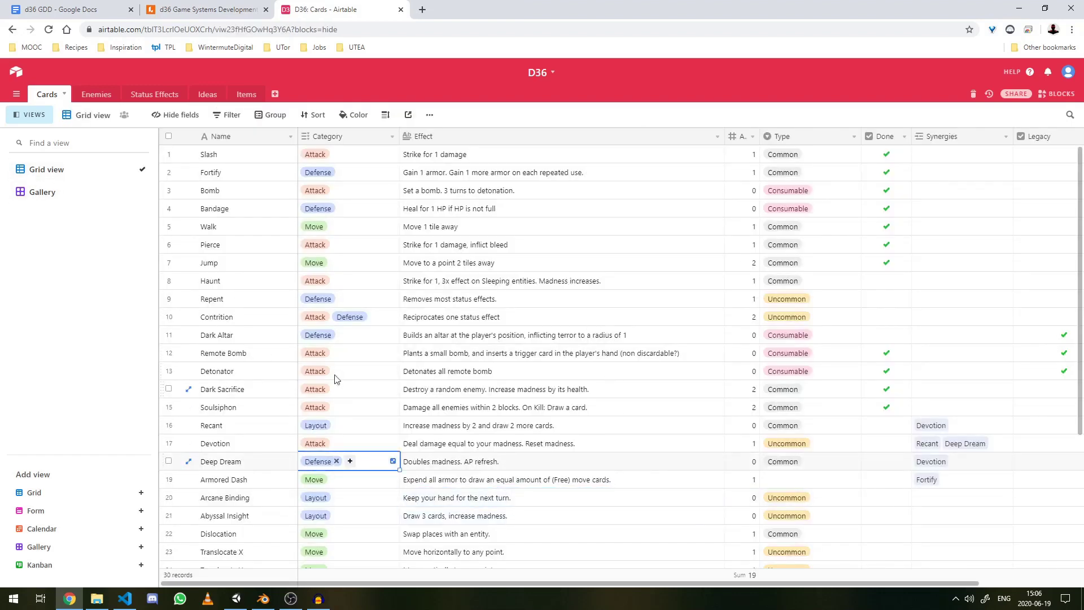
pyautogui.click(271, 316)
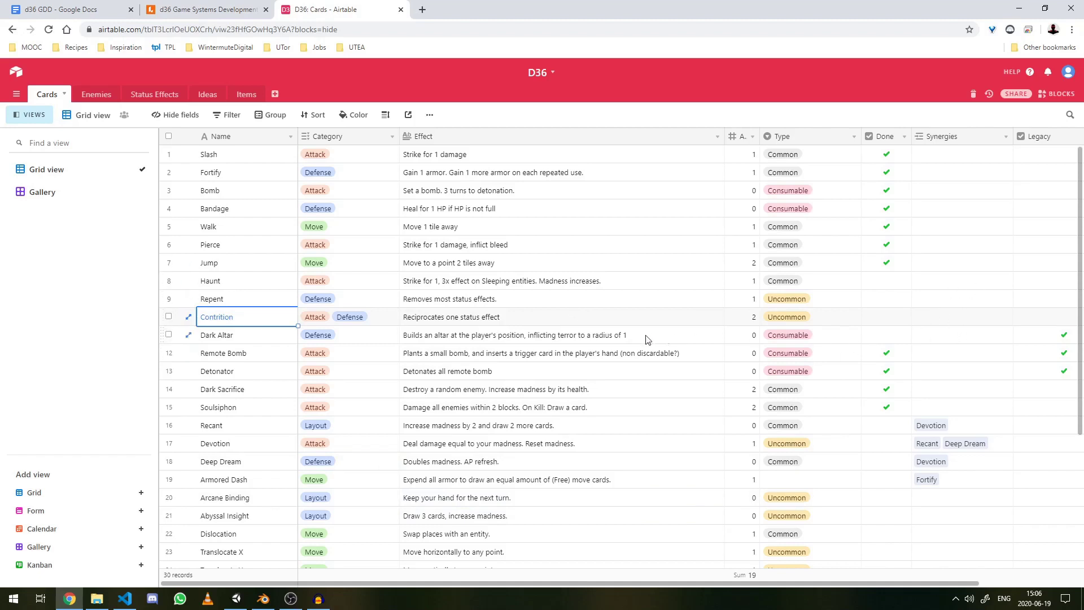
pyautogui.click(888, 156)
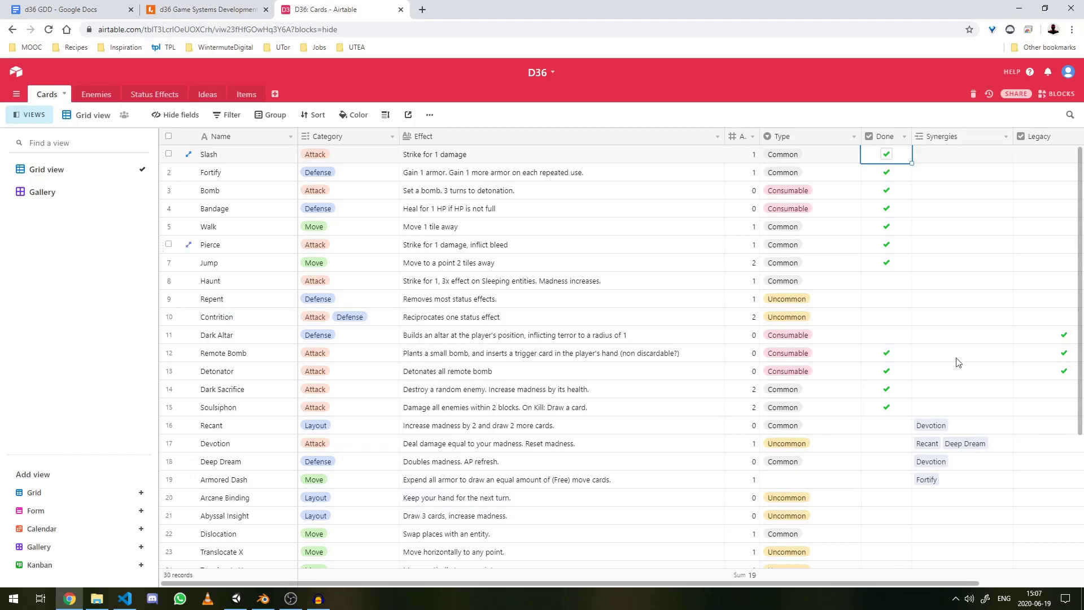
pyautogui.click(929, 482)
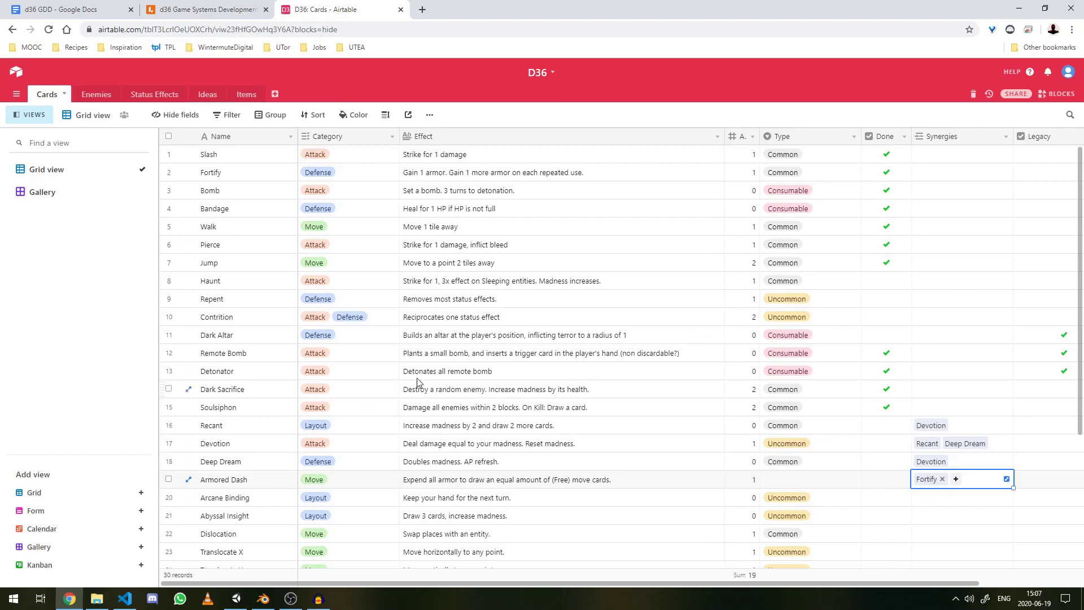
# - Scroll up and down through the 30 card records in the grid
pyautogui.scroll(-4, 417, 382)
pyautogui.scroll(4, 428, 382)
pyautogui.scroll(-2, 798, 386)
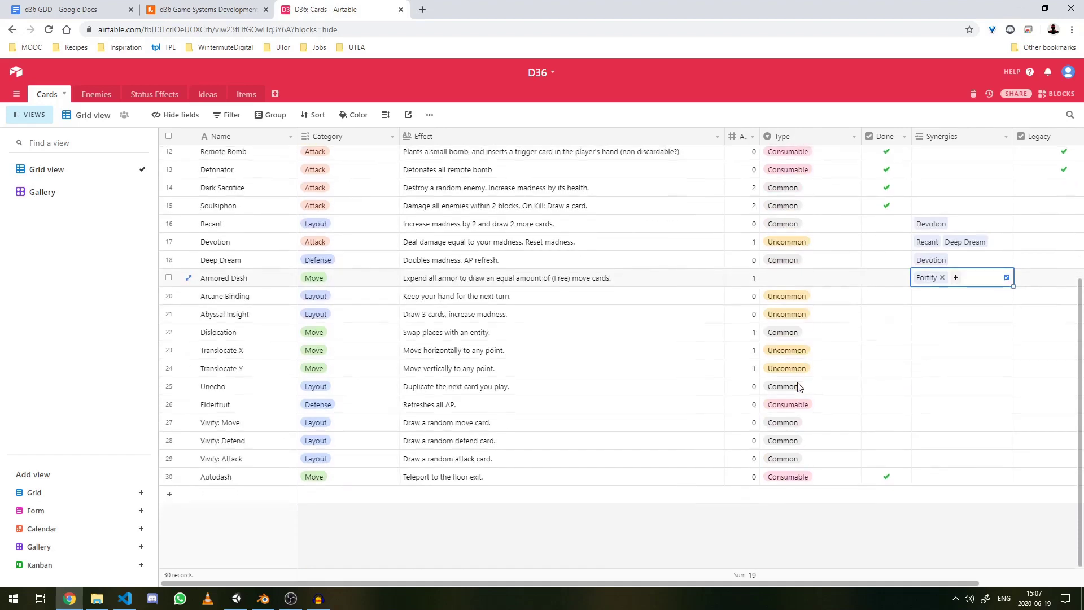
pyautogui.scroll(-2, 798, 387)
pyautogui.scroll(4, 728, 393)
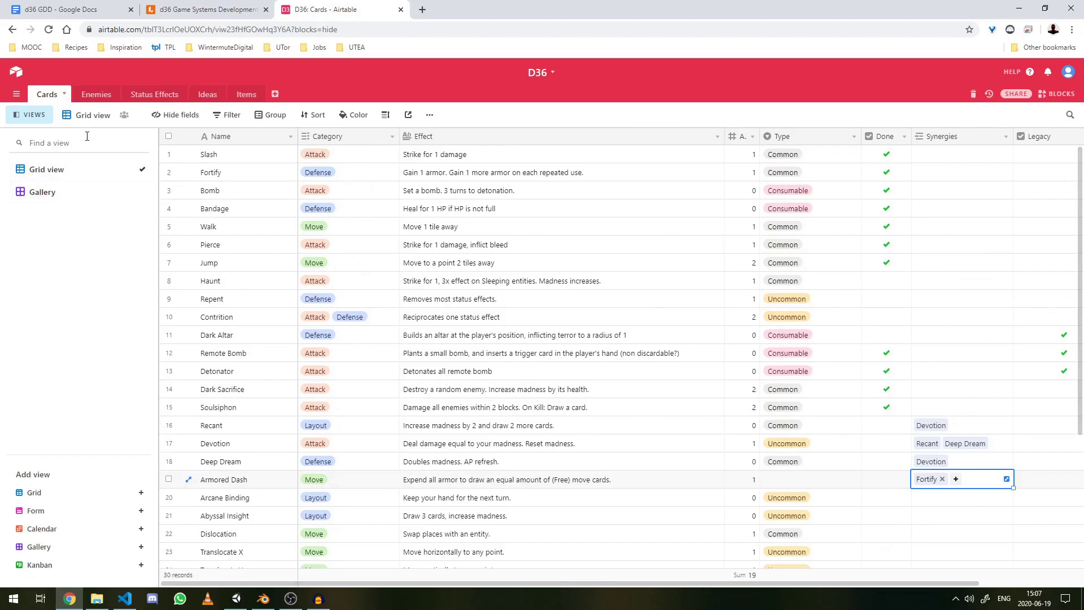
pyautogui.scroll(-3, 378, 348)
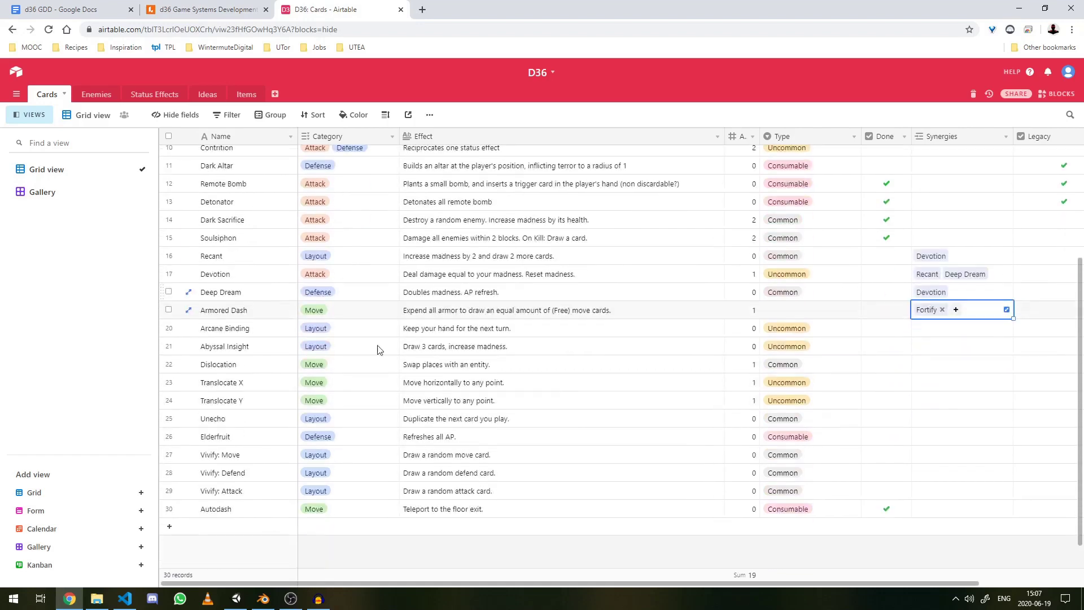
pyautogui.scroll(3, 531, 373)
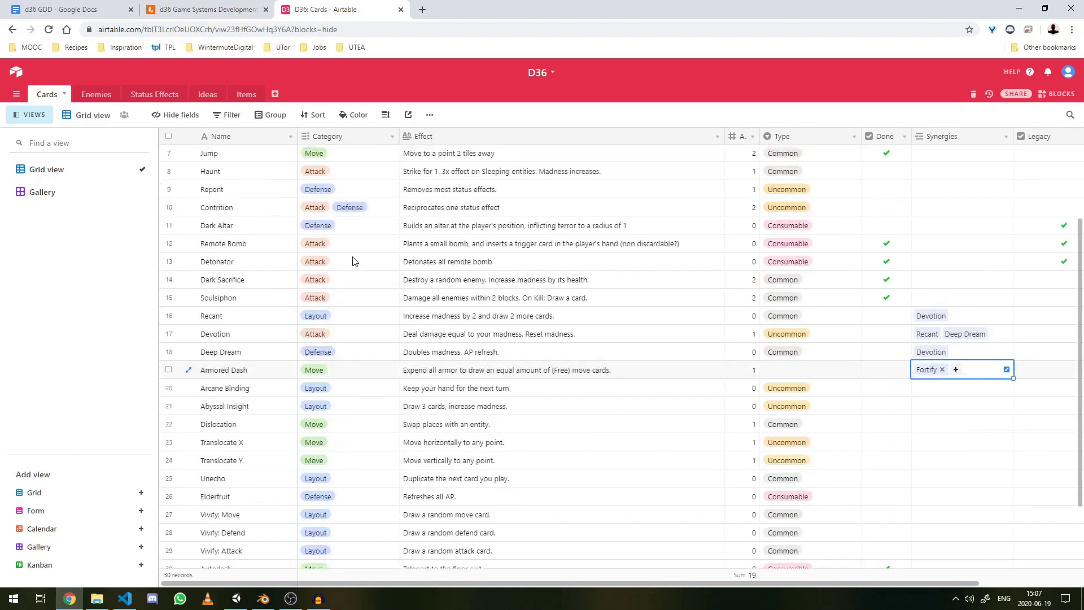
# - Look through the Enemies, Status Effects, Ideas and Items tables, ending back on Ideas
pyautogui.click(97, 95)
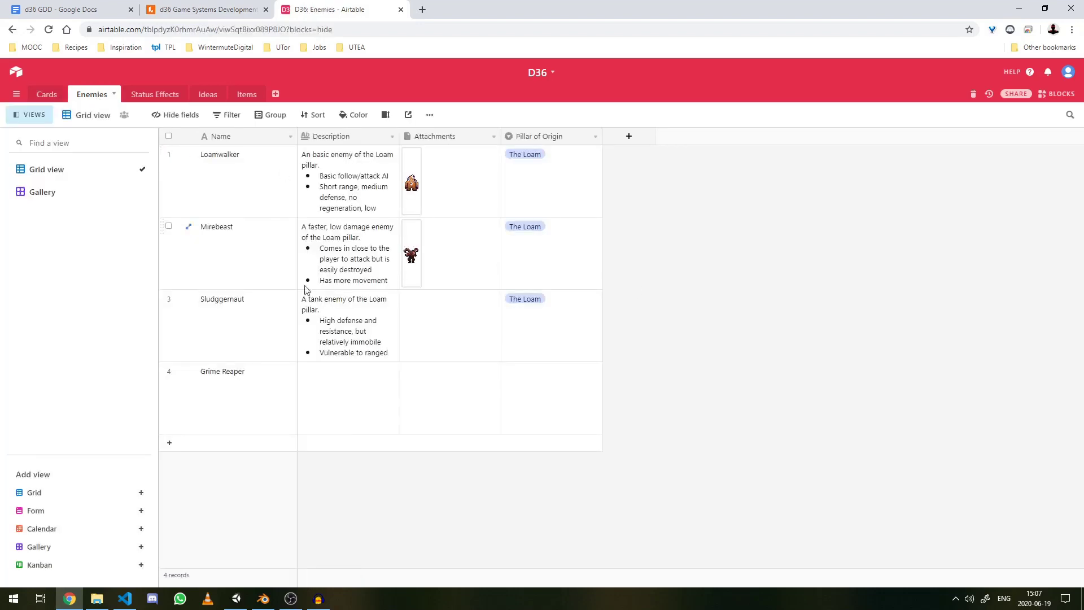
pyautogui.click(156, 96)
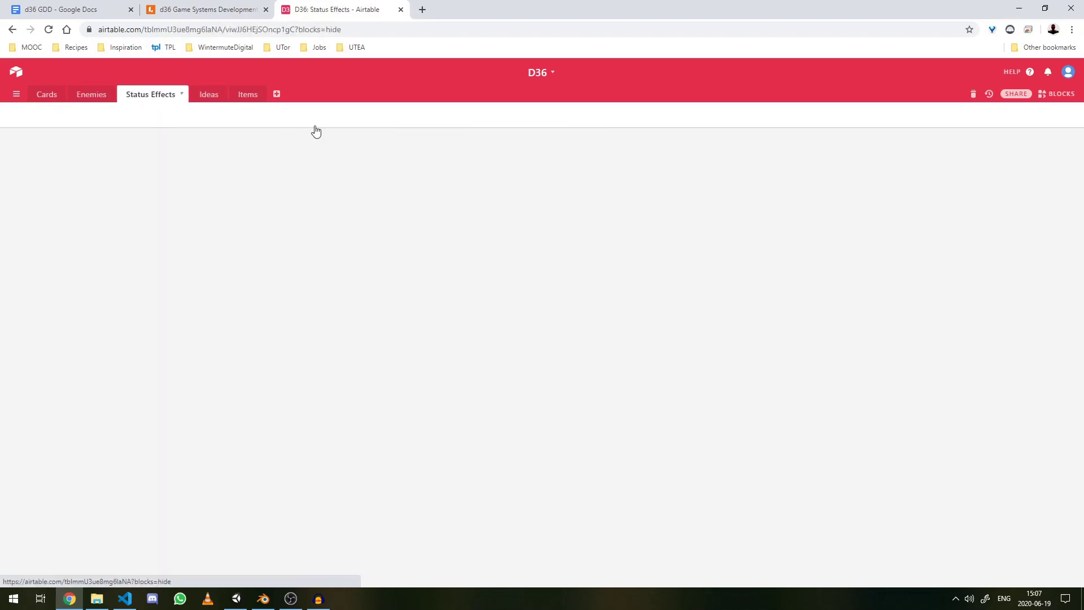
pyautogui.click(207, 93)
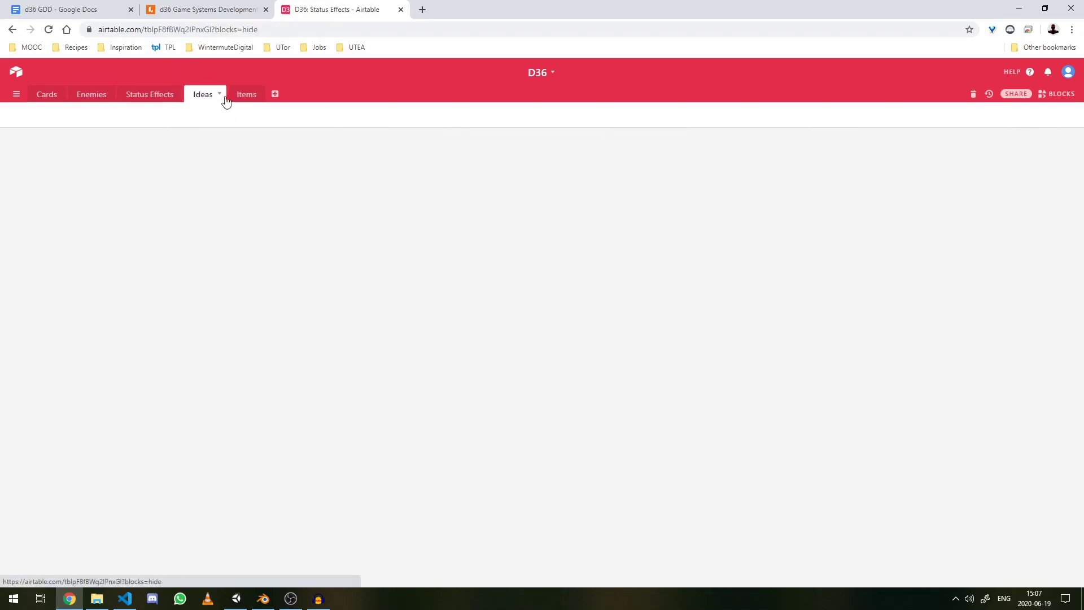
pyautogui.click(255, 93)
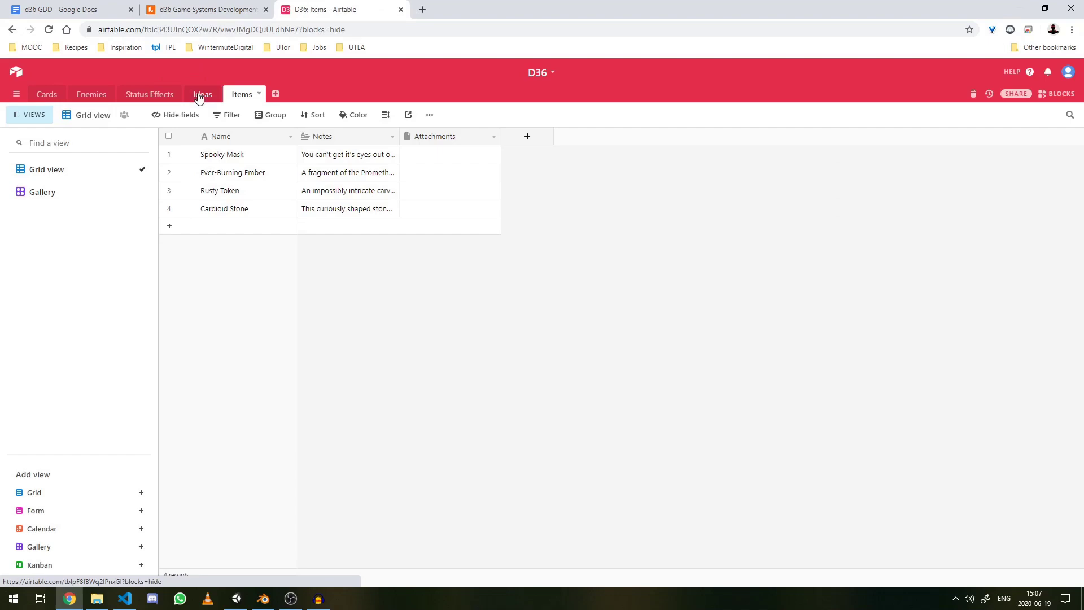
pyautogui.click(201, 94)
# - Show the Ideas in Gallery view and move Card UI ahead of Rooms - Progression Choice
pyautogui.scroll(-1, 528, 215)
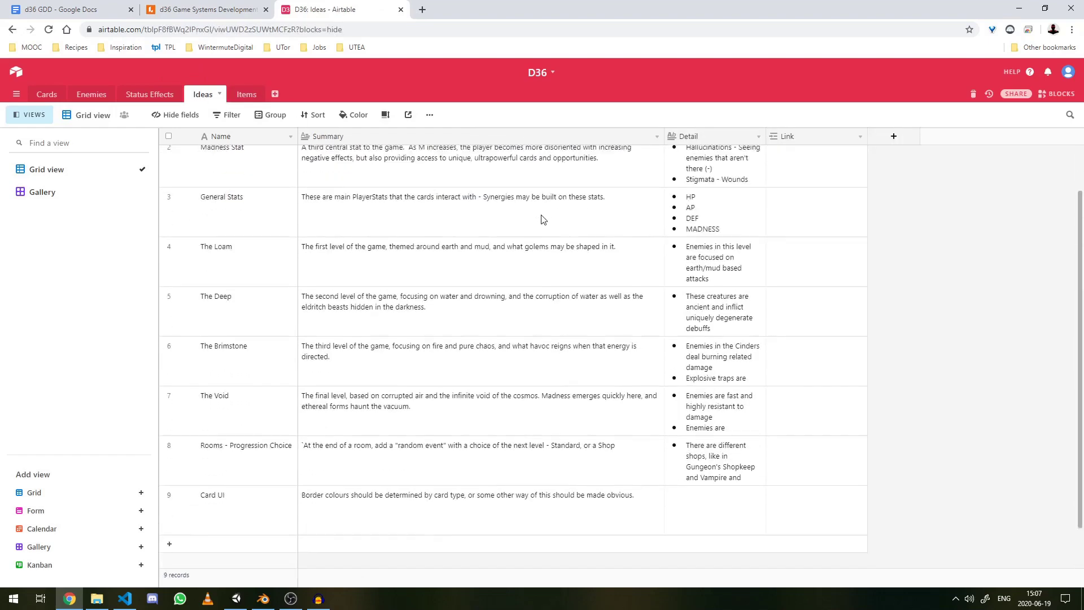
pyautogui.scroll(1, 528, 215)
pyautogui.click(43, 193)
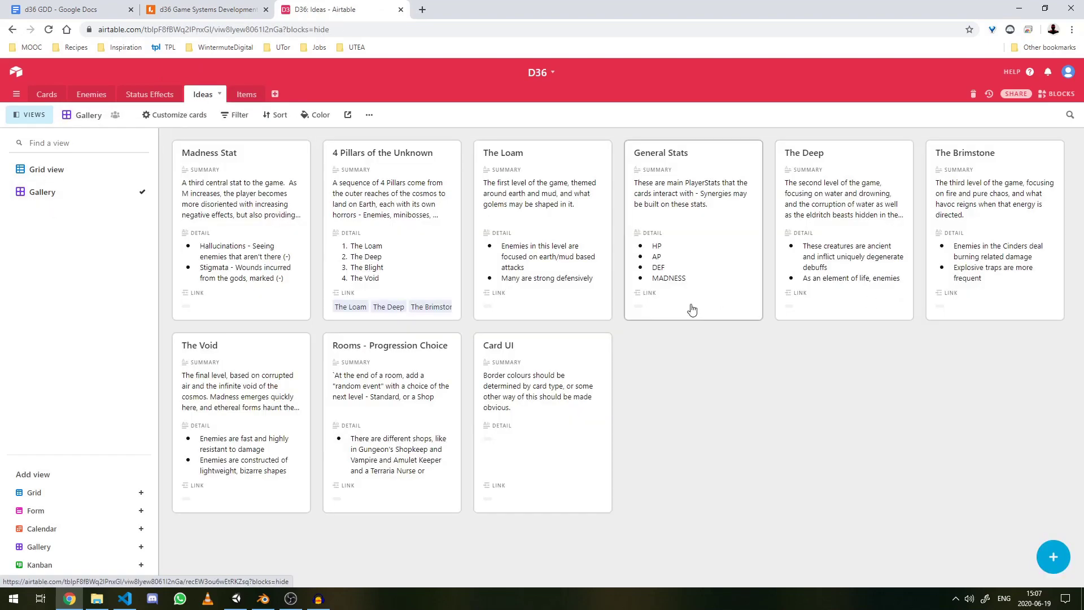
pyautogui.moveTo(522, 352); pyautogui.dragTo(386, 355)
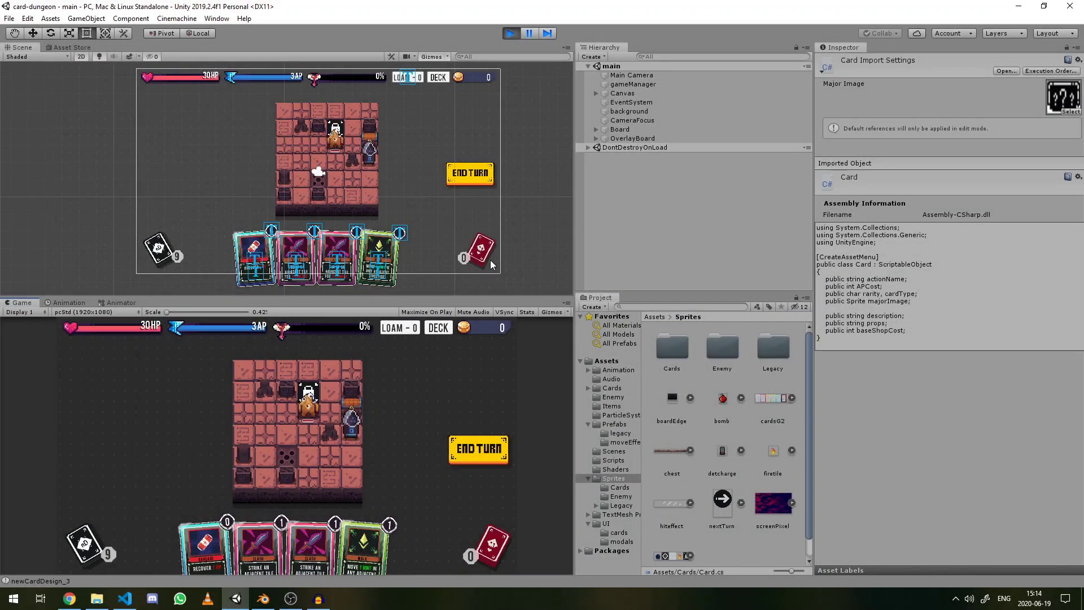
# - Browse the Autodash and Bandage card assets, ending on Dark Sacrifice's 3 AP, 180 shop cost data
pyautogui.click(612, 388)
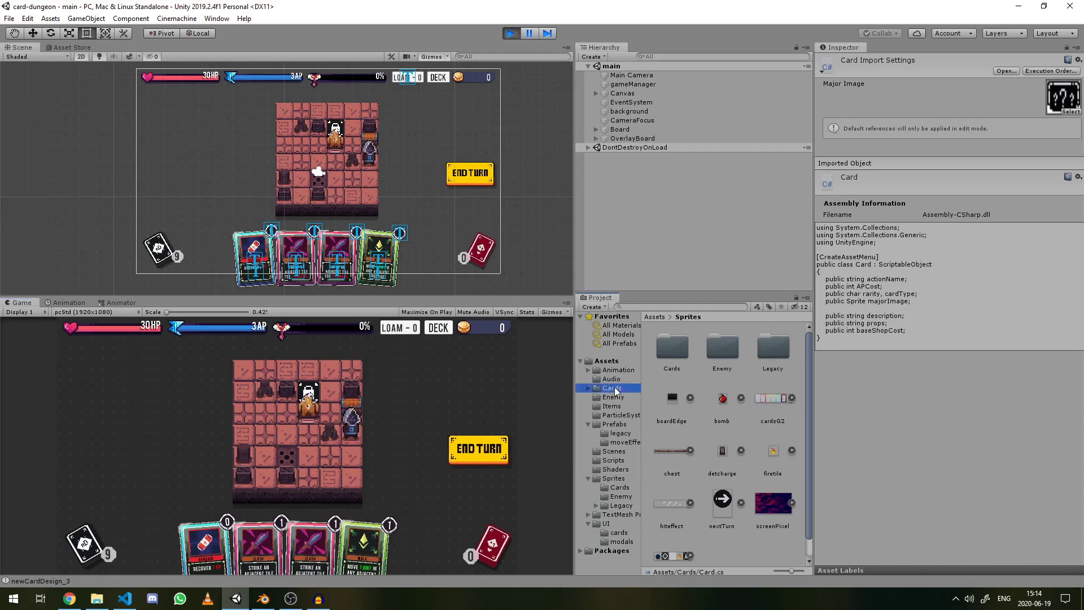
pyautogui.click(723, 352)
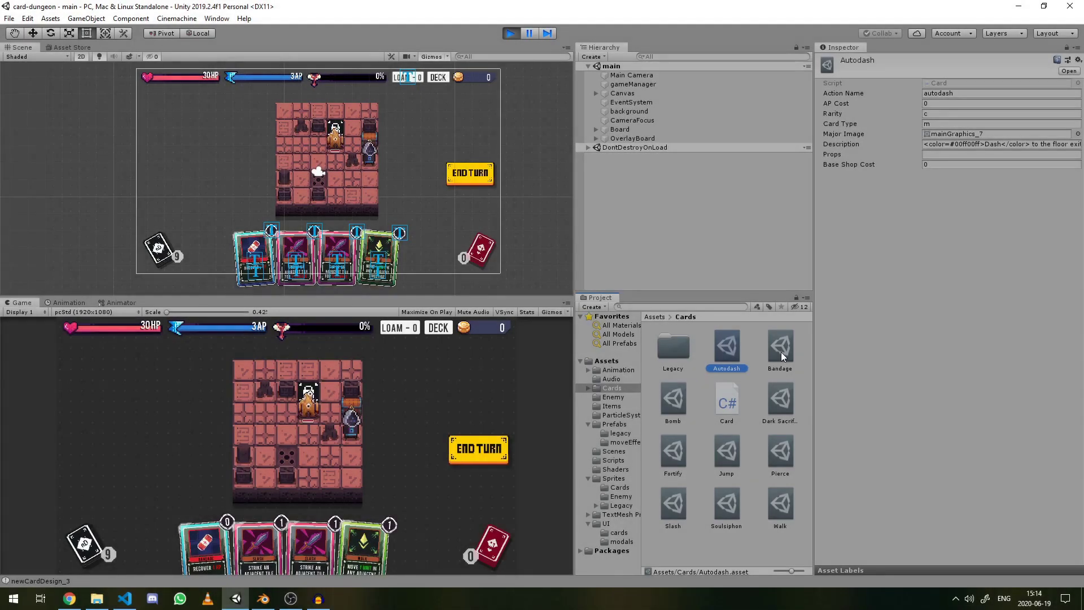
pyautogui.click(781, 351)
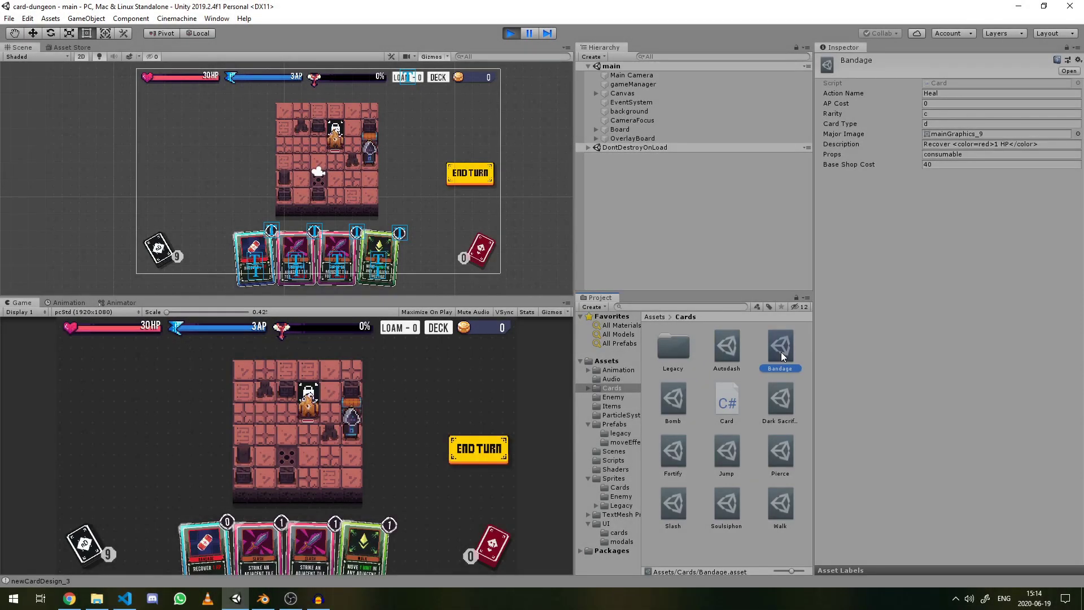
pyautogui.click(780, 409)
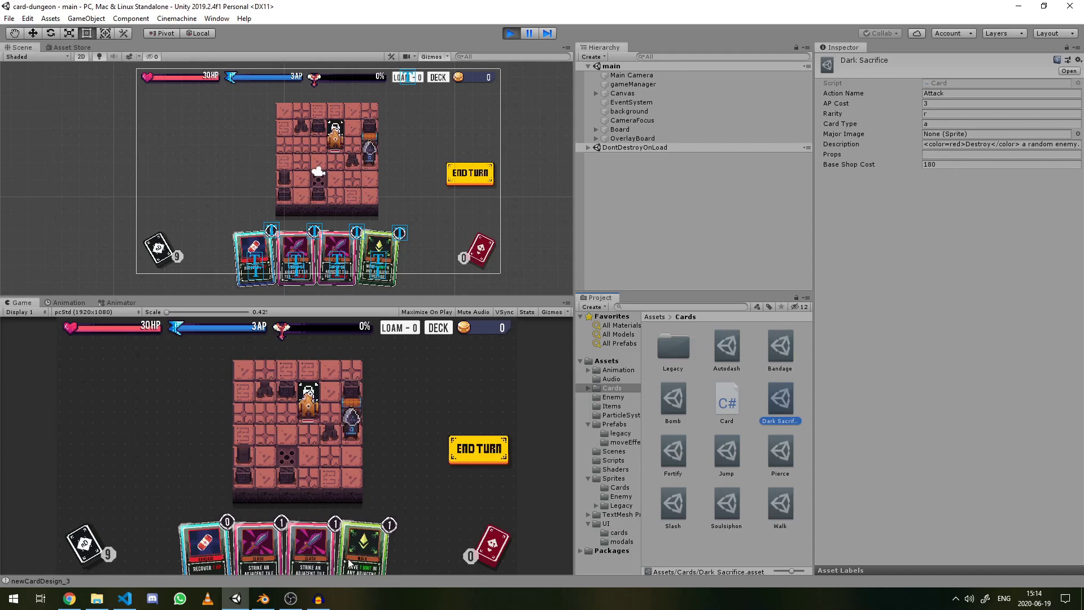
# - Select the Walk card's card_bg in the Scene view and scroll through its Inspector components
pyautogui.scroll(5, 367, 237)
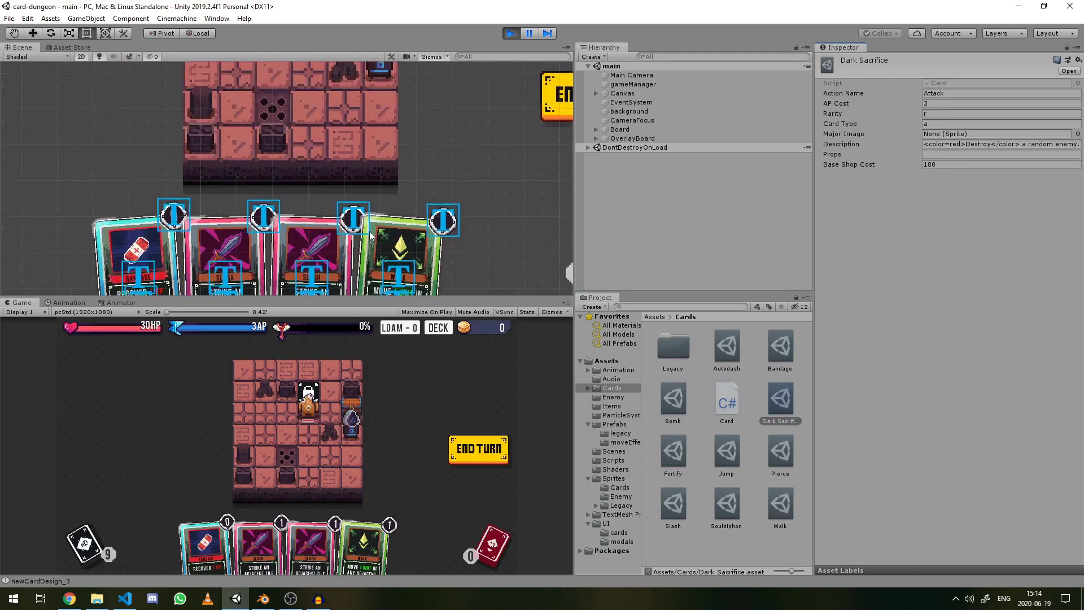
pyautogui.scroll(2, 371, 236)
pyautogui.click(428, 236)
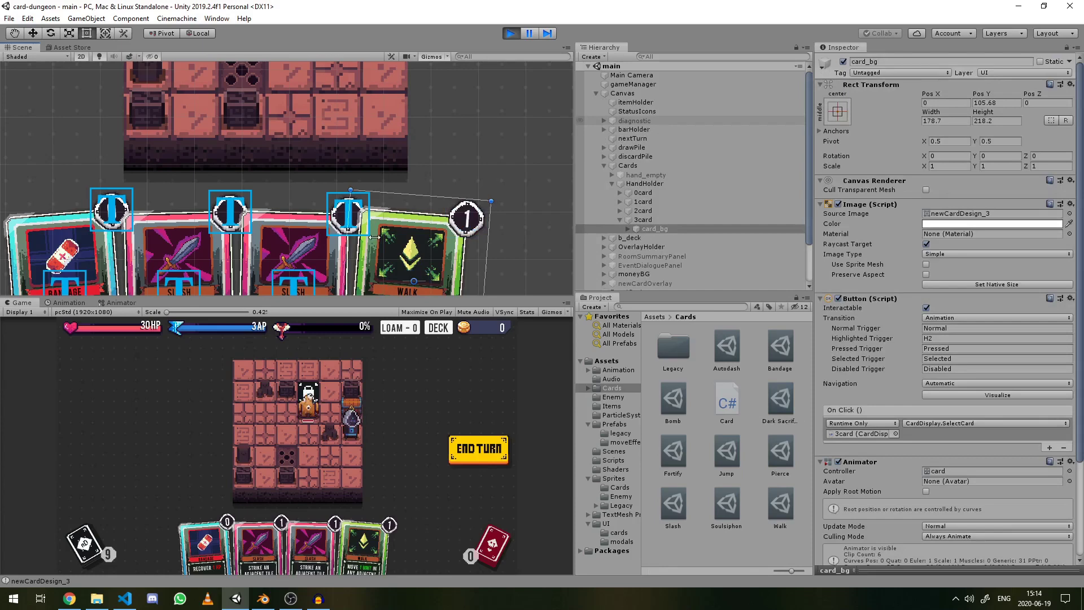
pyautogui.scroll(-5, 422, 248)
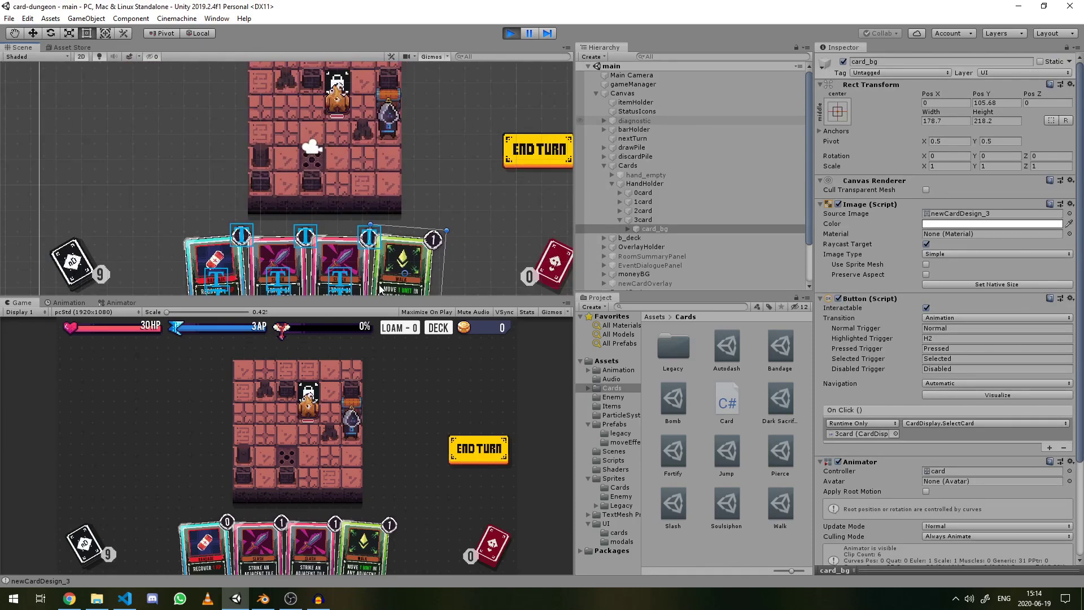
pyautogui.scroll(-4, 365, 216)
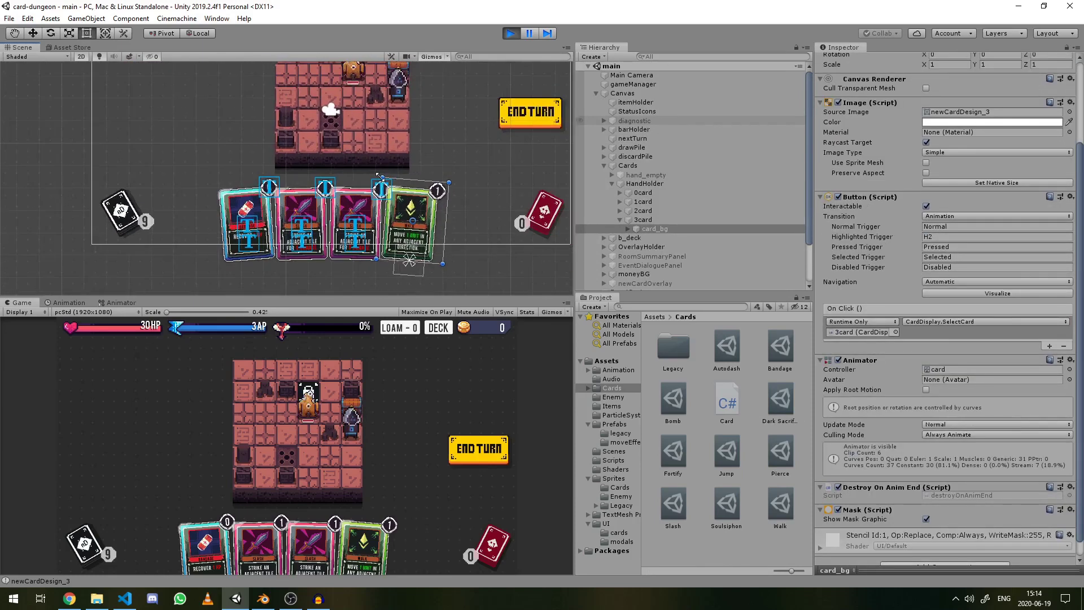
pyautogui.scroll(6, 364, 215)
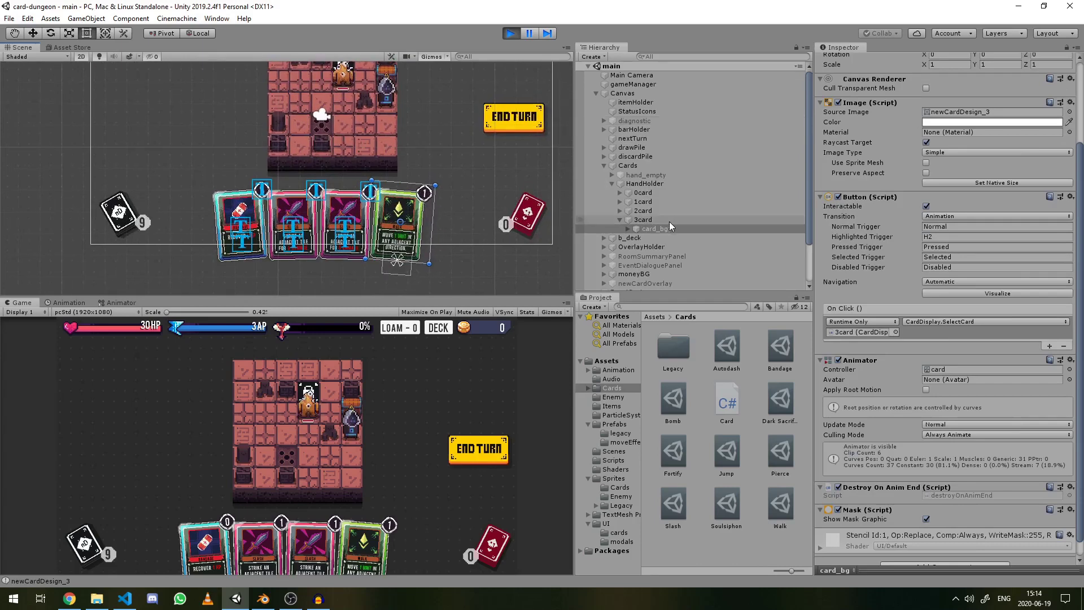
pyautogui.scroll(2, 402, 217)
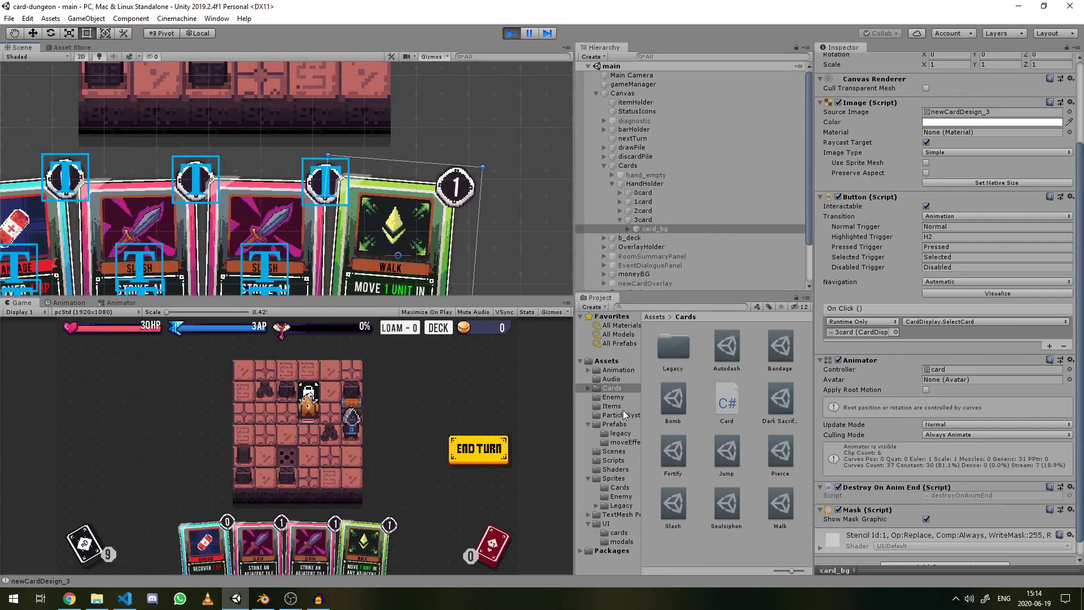
pyautogui.scroll(-3, 567, 153)
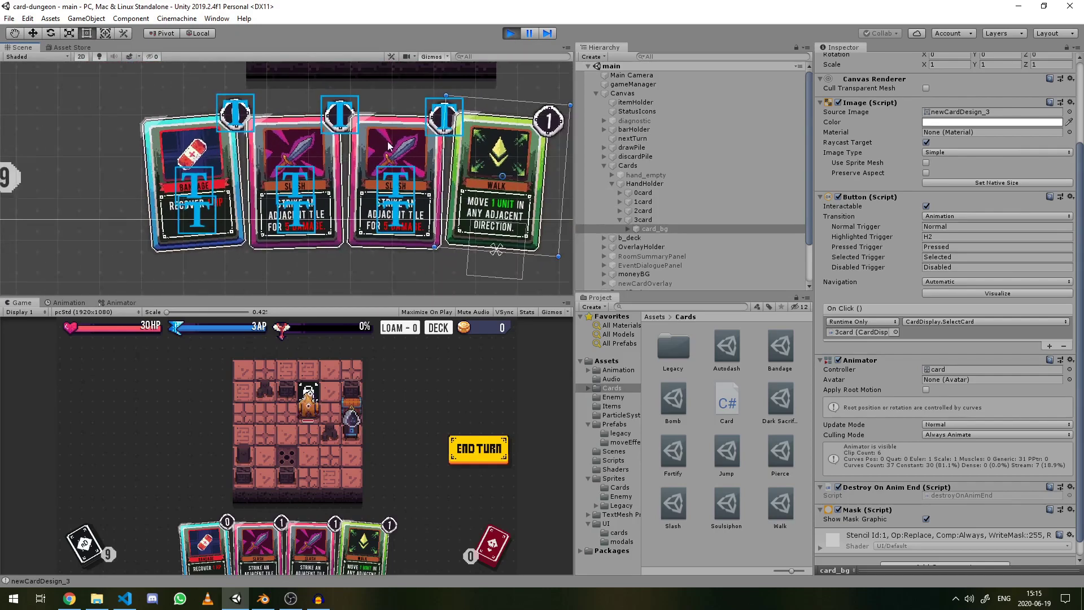
pyautogui.scroll(5, 484, 167)
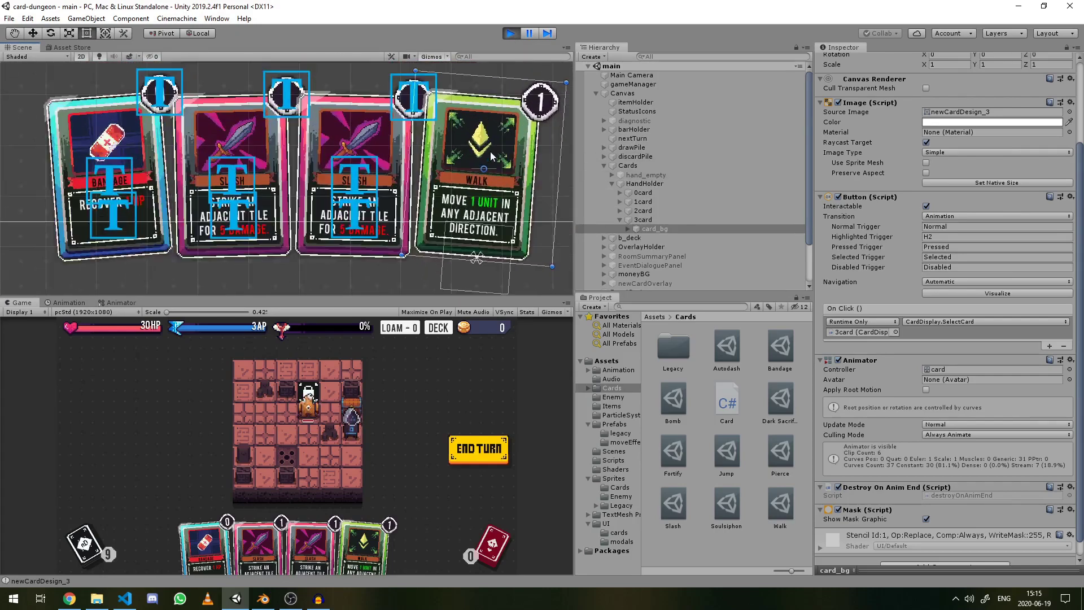
pyautogui.scroll(-5, 484, 167)
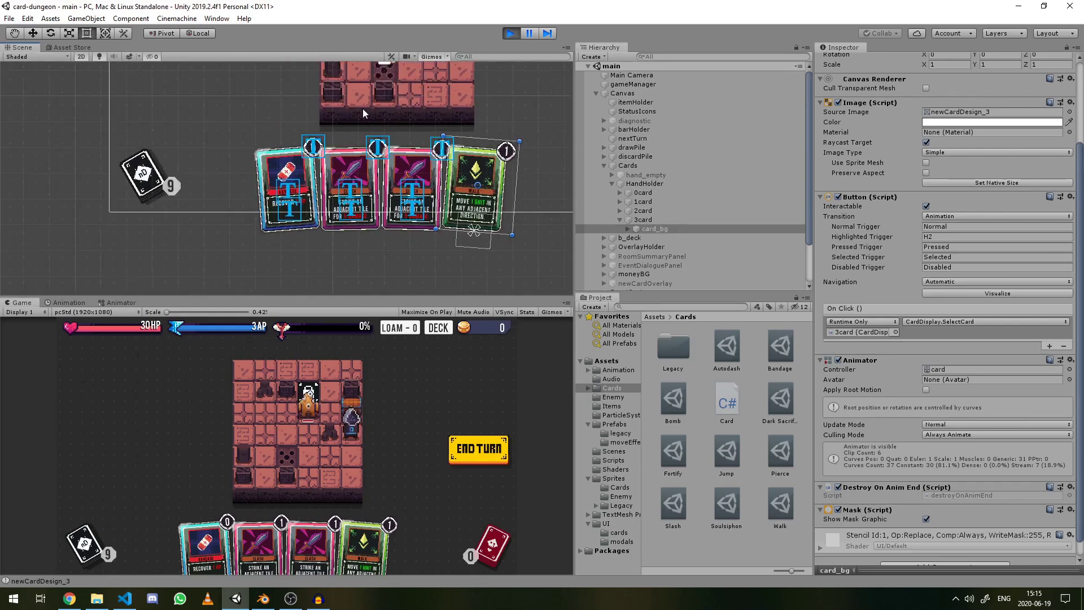
# - Deselect everything and pan and zoom the Scene view along the hand of cards
pyautogui.click(445, 273)
pyautogui.scroll(4, 339, 237)
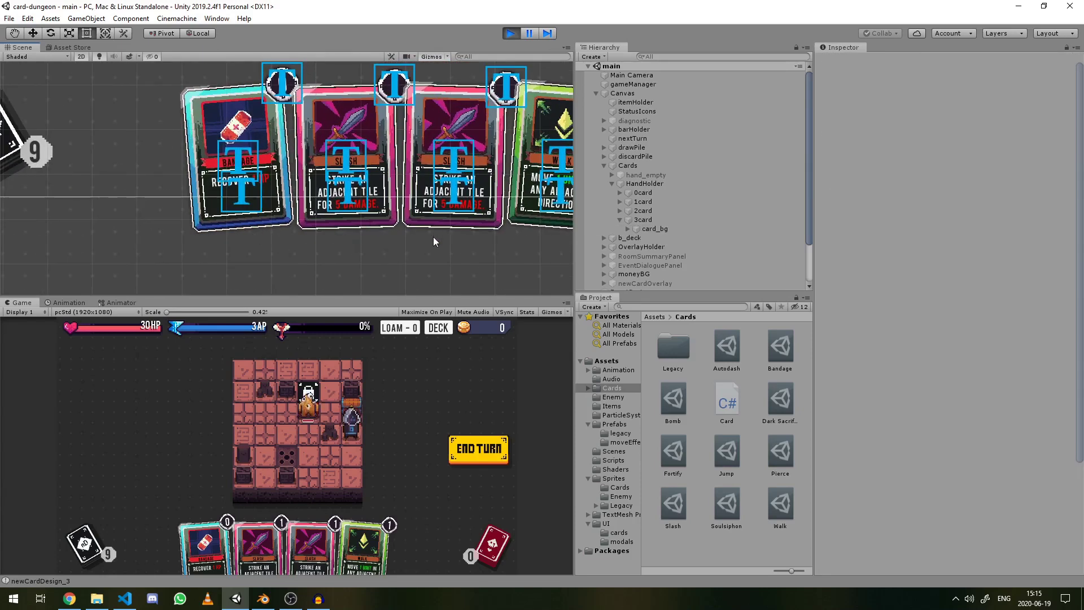
pyautogui.moveTo(472, 212); pyautogui.dragTo(491, 211, button='middle')
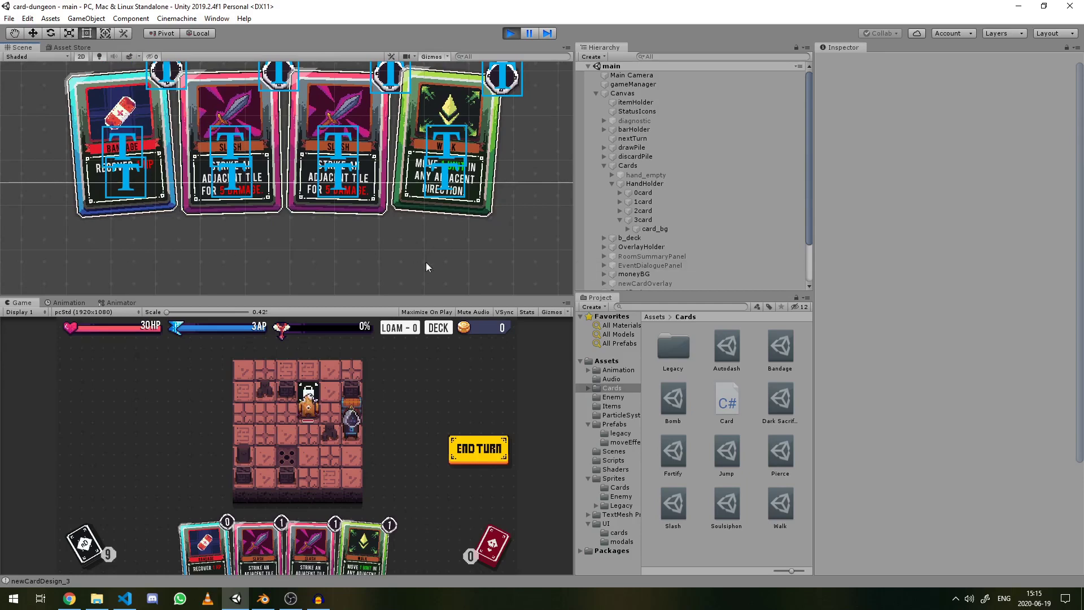
pyautogui.scroll(-3, 370, 144)
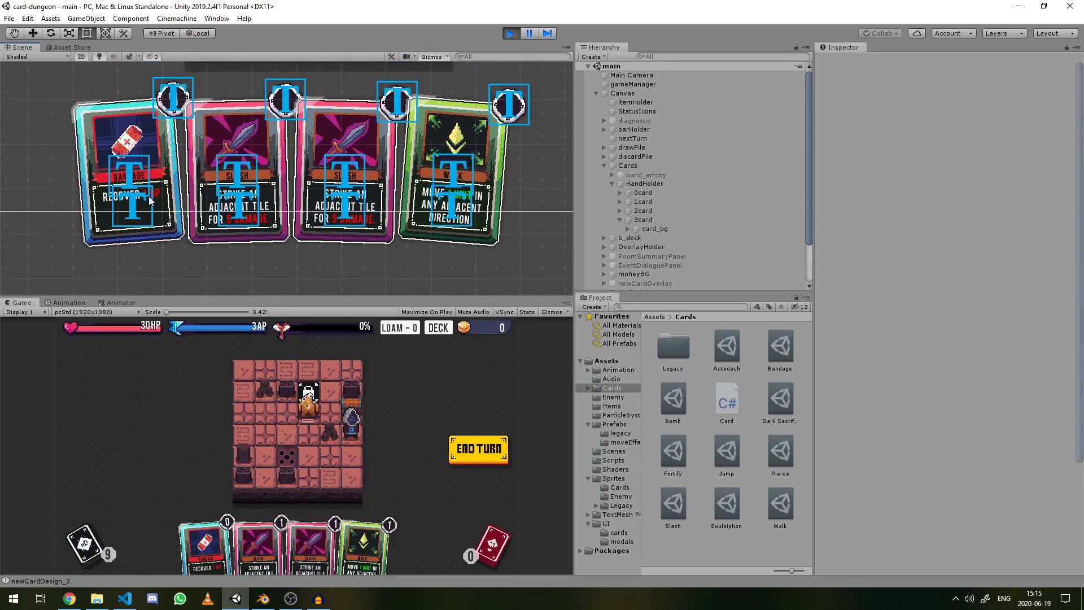
pyautogui.scroll(-2, 442, 152)
pyautogui.scroll(1, 316, 271)
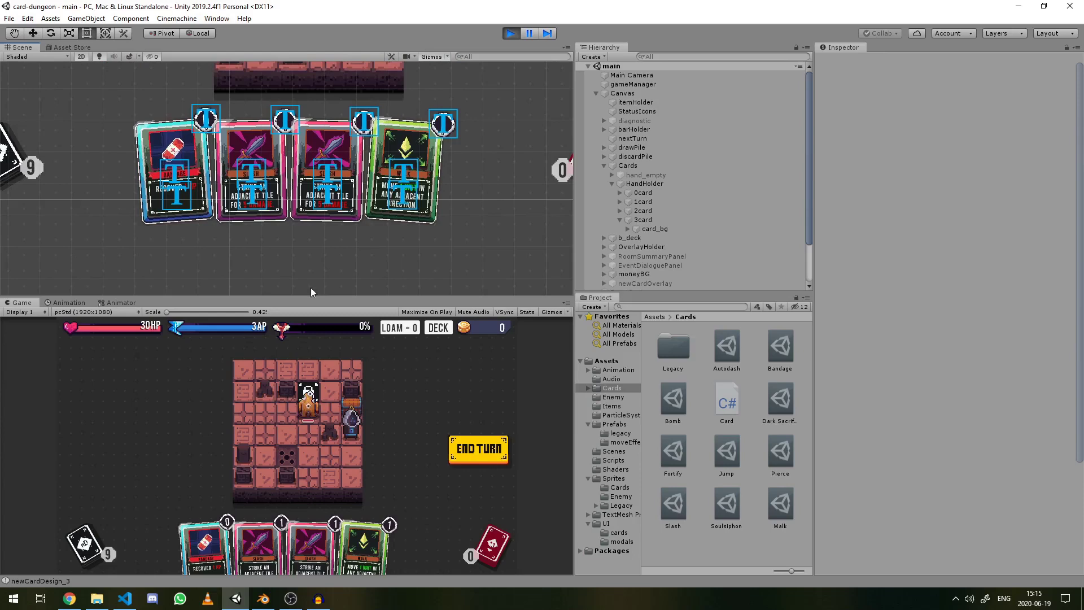
pyautogui.scroll(3, 308, 505)
pyautogui.scroll(-3, 305, 525)
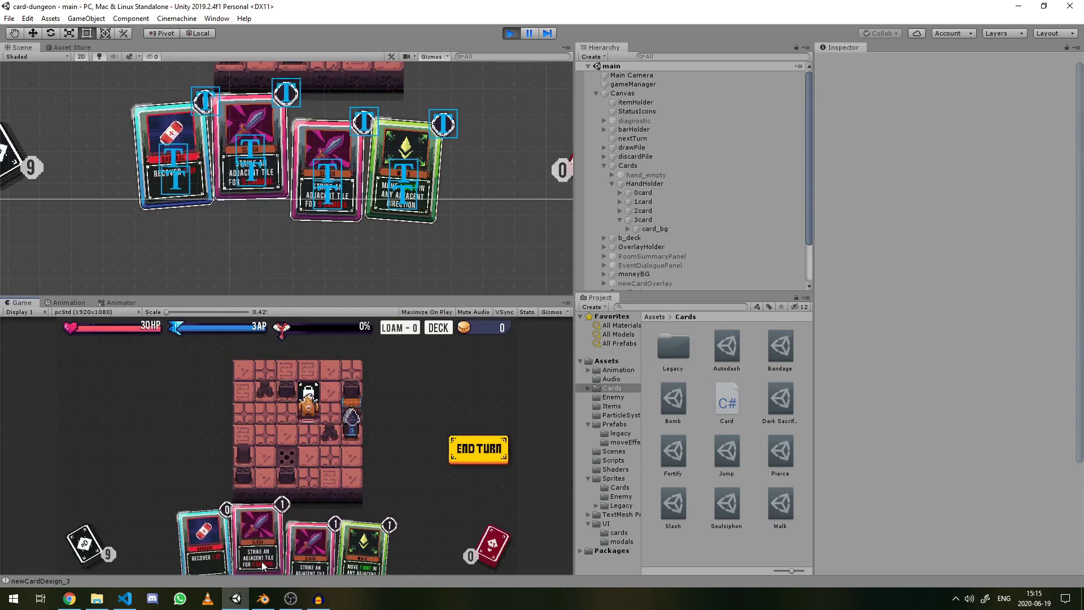
# - Widen CardDisplay.cs beside the d36-devlog preview, read it, then select 2card's background in Unity
pyautogui.click(121, 600)
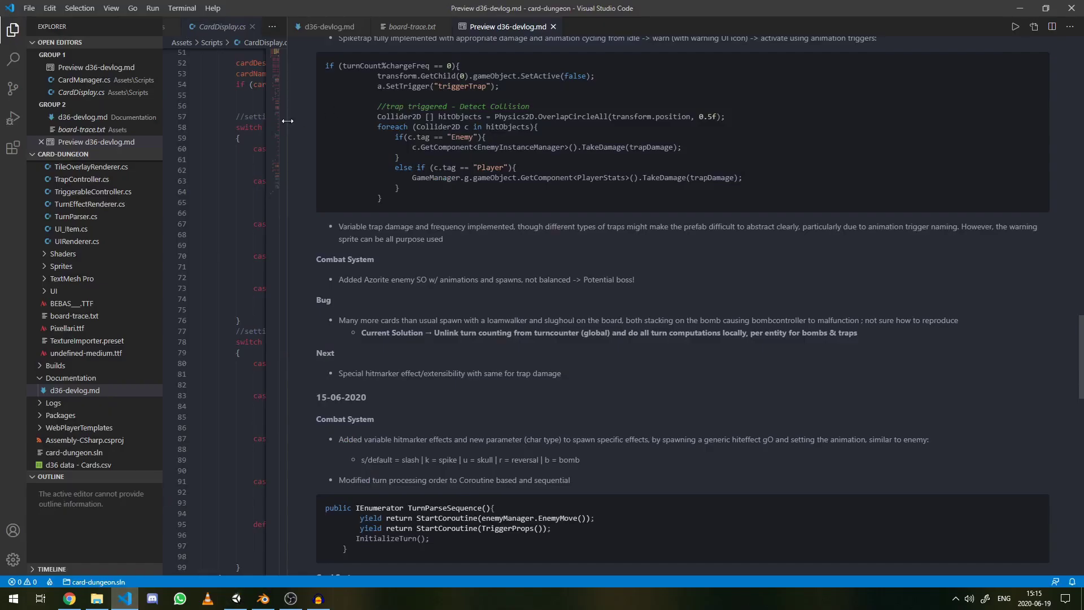
pyautogui.moveTo(288, 117); pyautogui.dragTo(668, 150)
pyautogui.scroll(15, 383, 198)
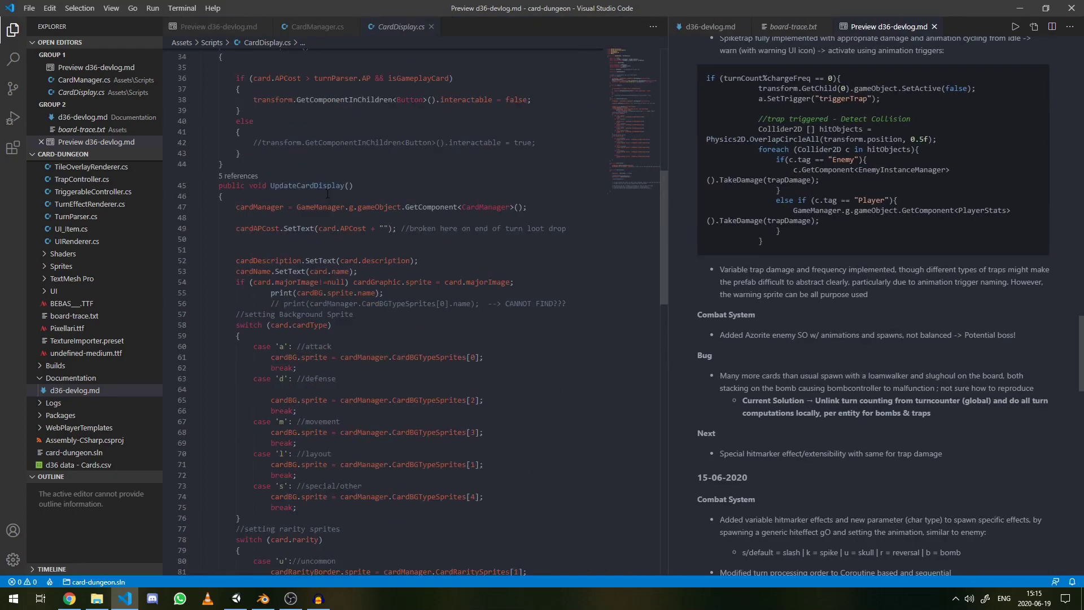
pyautogui.scroll(-8, 429, 206)
pyautogui.scroll(10, 489, 215)
pyautogui.scroll(3, 489, 215)
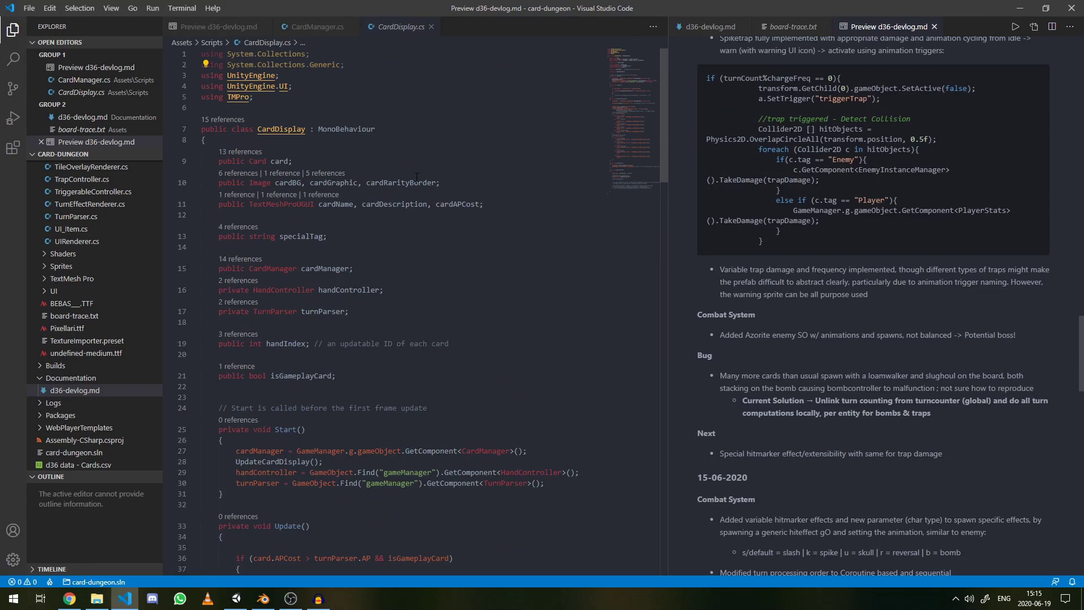
pyautogui.scroll(-10, 309, 444)
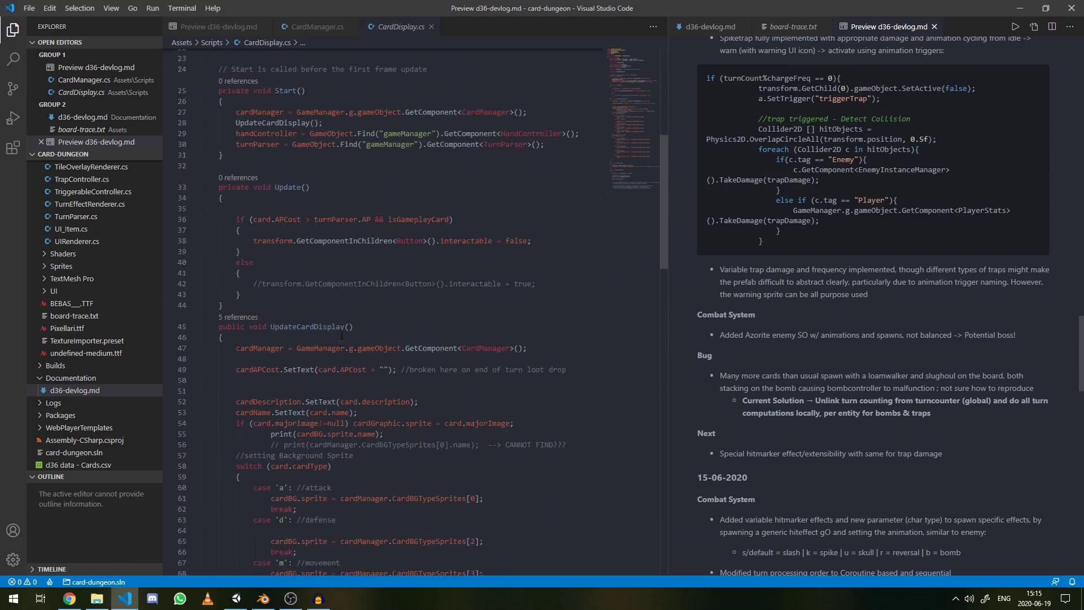
pyautogui.click(236, 598)
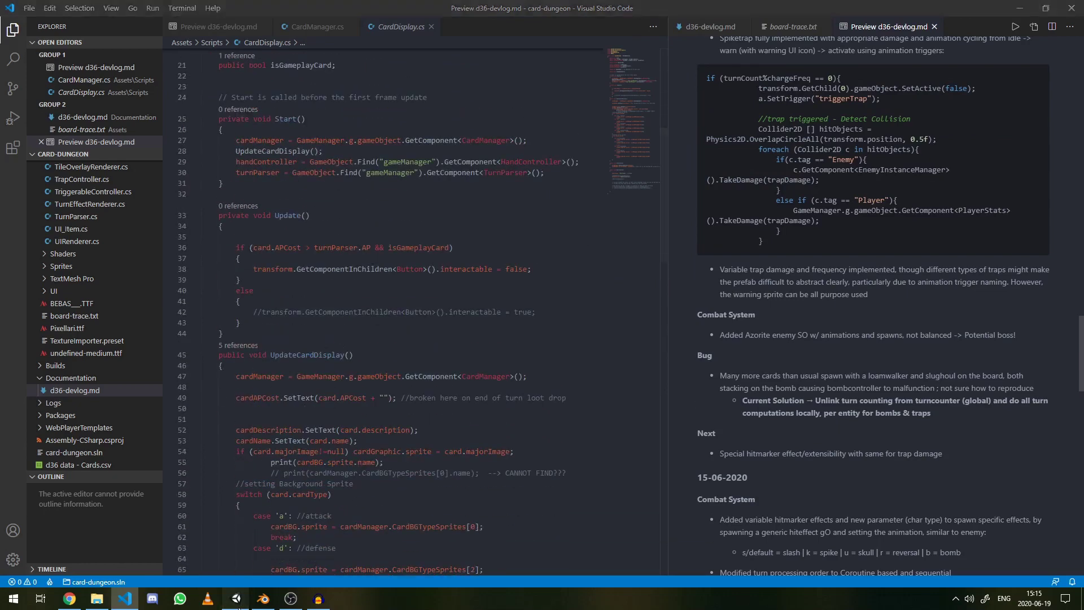
pyautogui.click(366, 127)
# - Cycle the selection through the overlapping card_bg objects in the hand, starting with 3card
pyautogui.scroll(5, 363, 127)
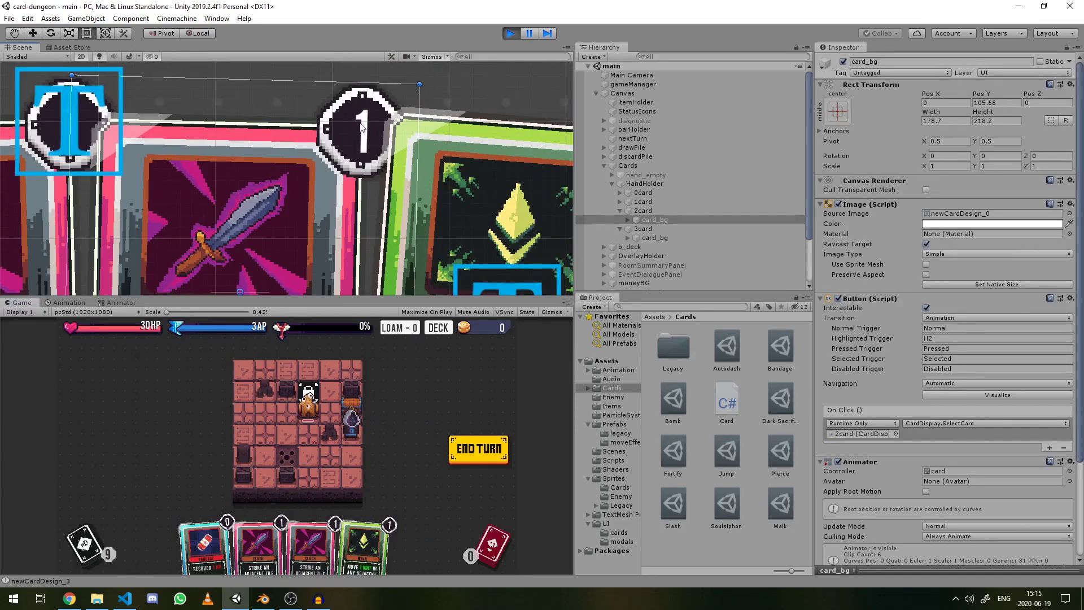
pyautogui.click(360, 148)
pyautogui.click(273, 100)
pyautogui.click(277, 107)
pyautogui.click(280, 110)
pyautogui.scroll(-8, 367, 117)
# - Show the Bandage card's Heal data, then return to CardDisplay.cs in VS Code
pyautogui.click(781, 345)
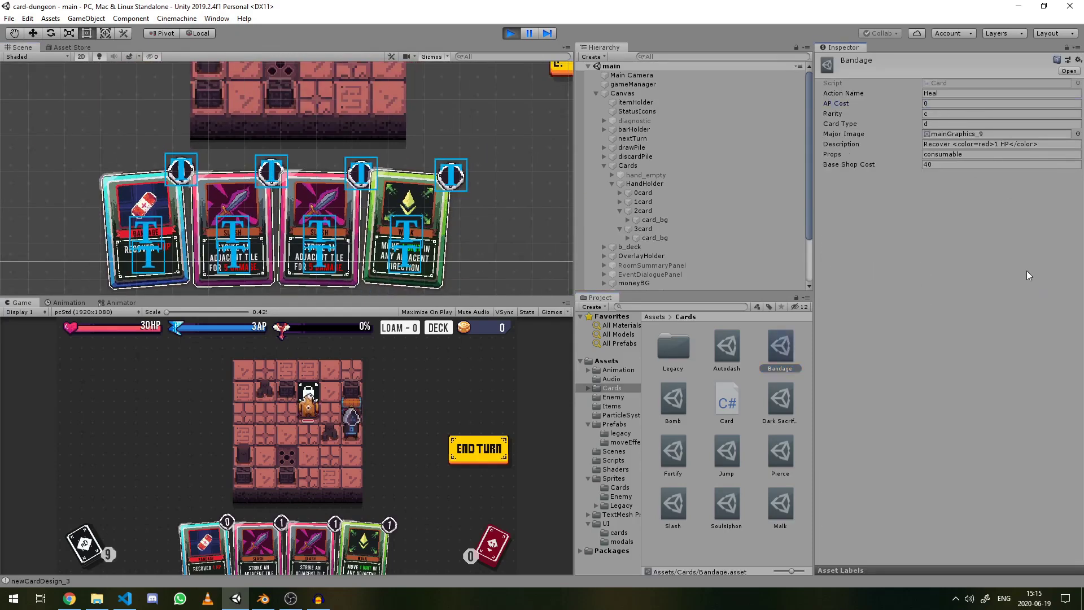
pyautogui.scroll(3, 310, 236)
pyautogui.scroll(-5, 309, 236)
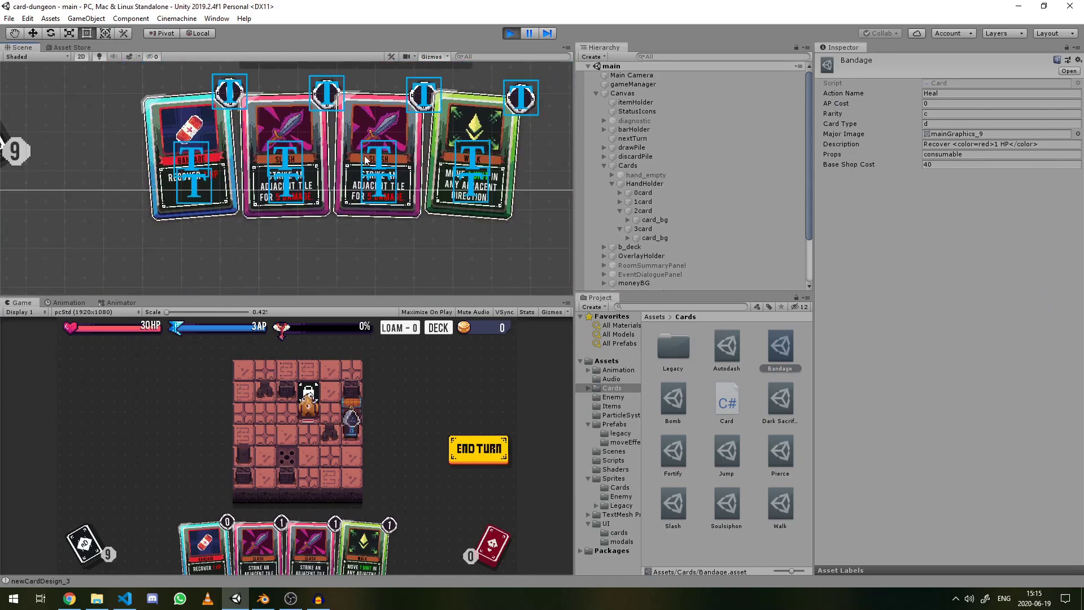
pyautogui.click(125, 599)
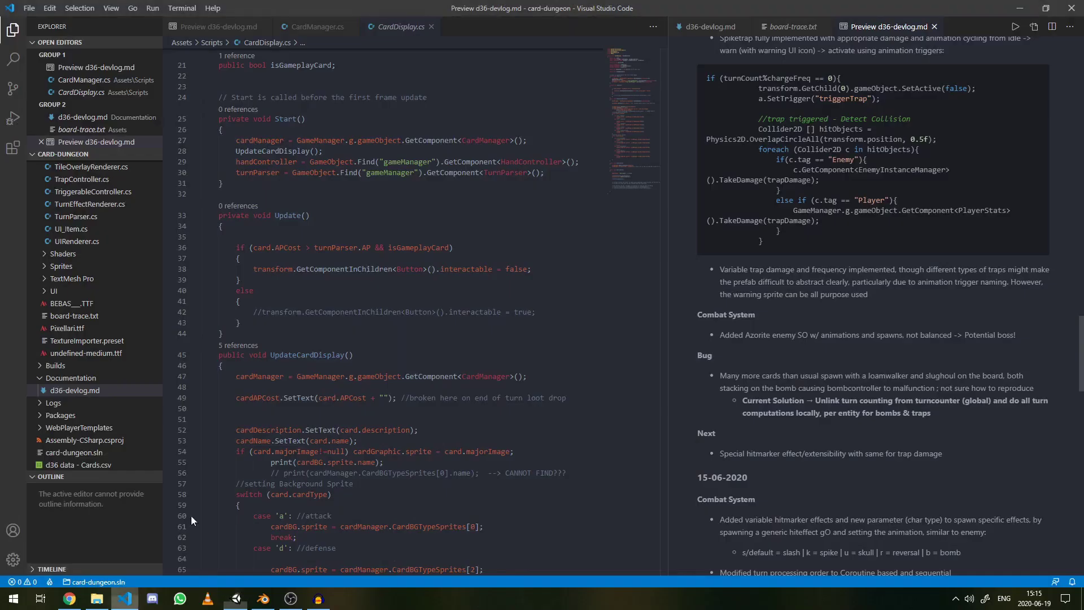
# - Open CardManager.cs, scroll its deck code, and highlight every use of the discard list
pyautogui.click(317, 27)
pyautogui.scroll(10, 339, 181)
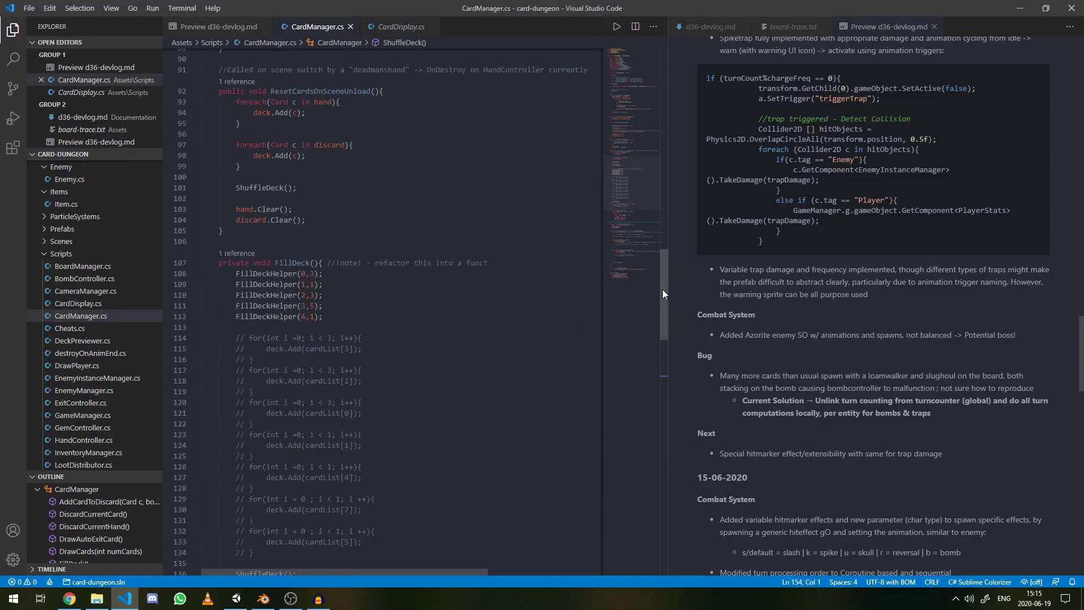
pyautogui.moveTo(663, 289); pyautogui.dragTo(658, 51)
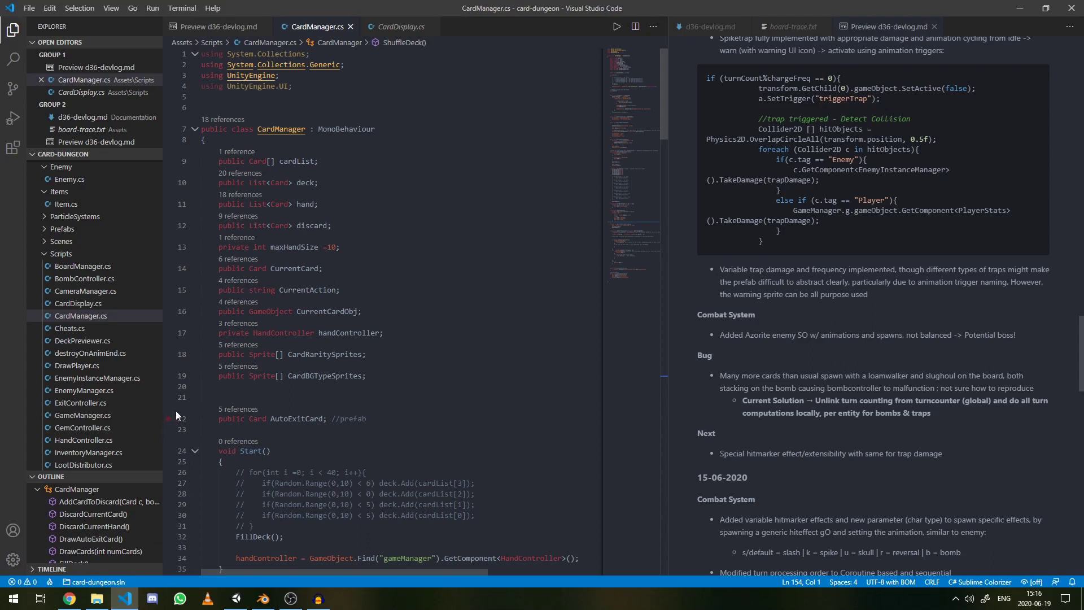
pyautogui.click(320, 223)
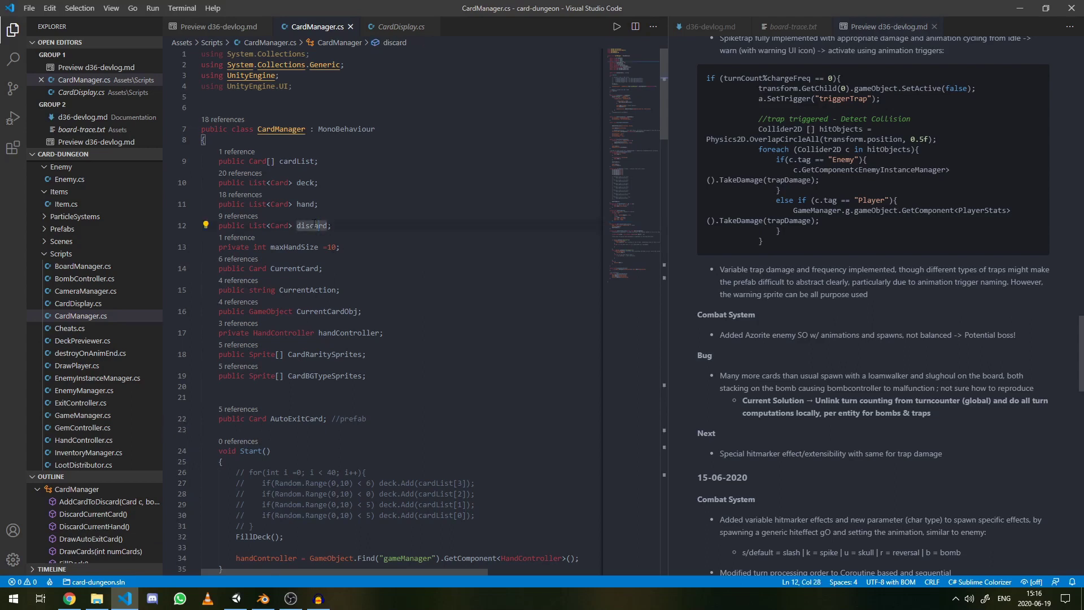
pyautogui.scroll(-10, 332, 225)
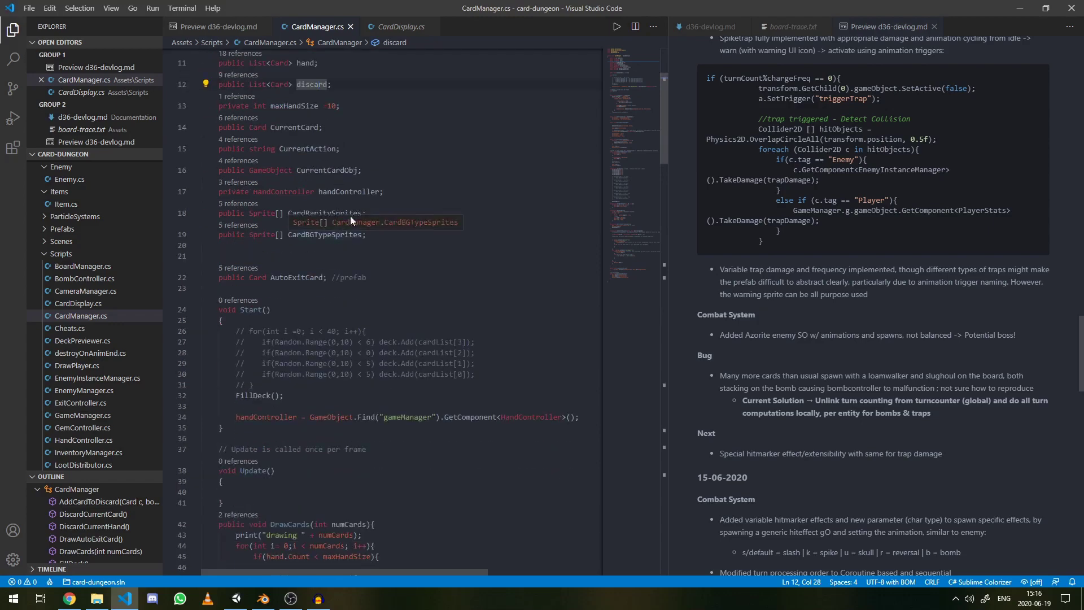
pyautogui.scroll(-3, 532, 211)
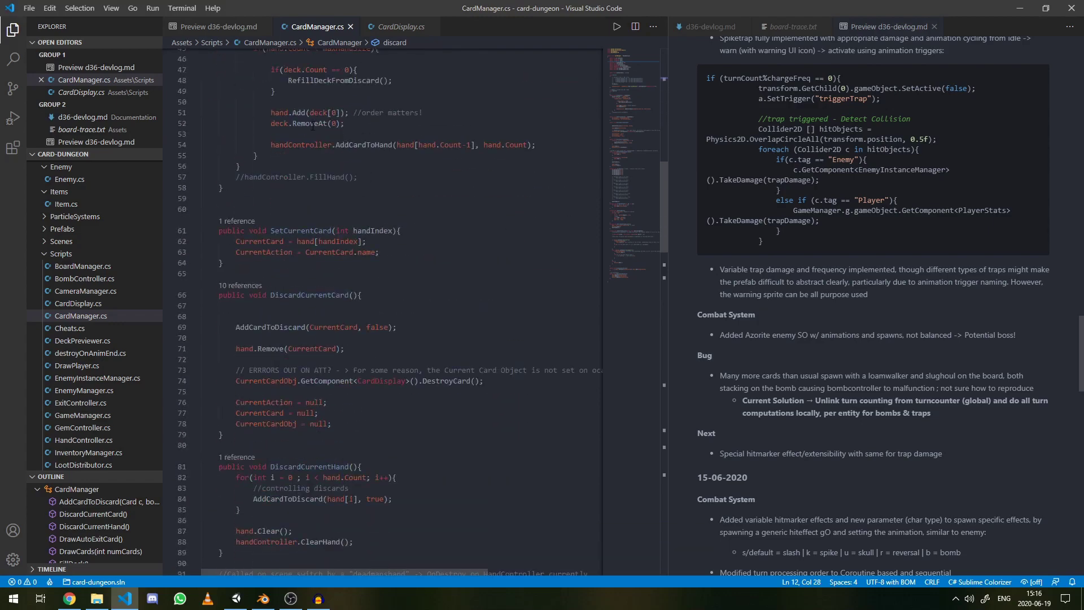
pyautogui.scroll(-3, 474, 279)
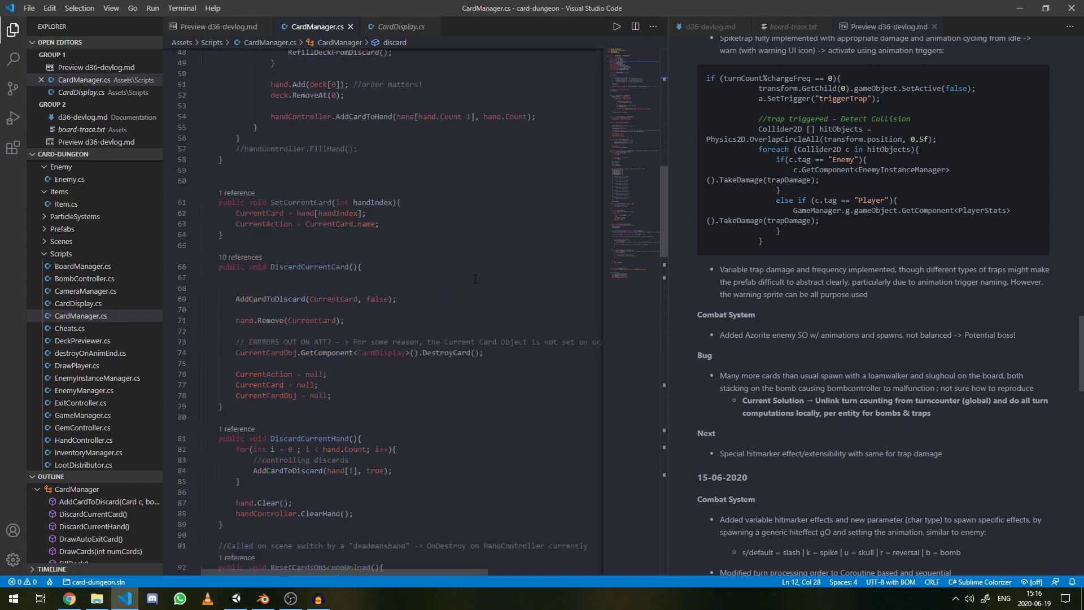
pyautogui.scroll(-16, 474, 279)
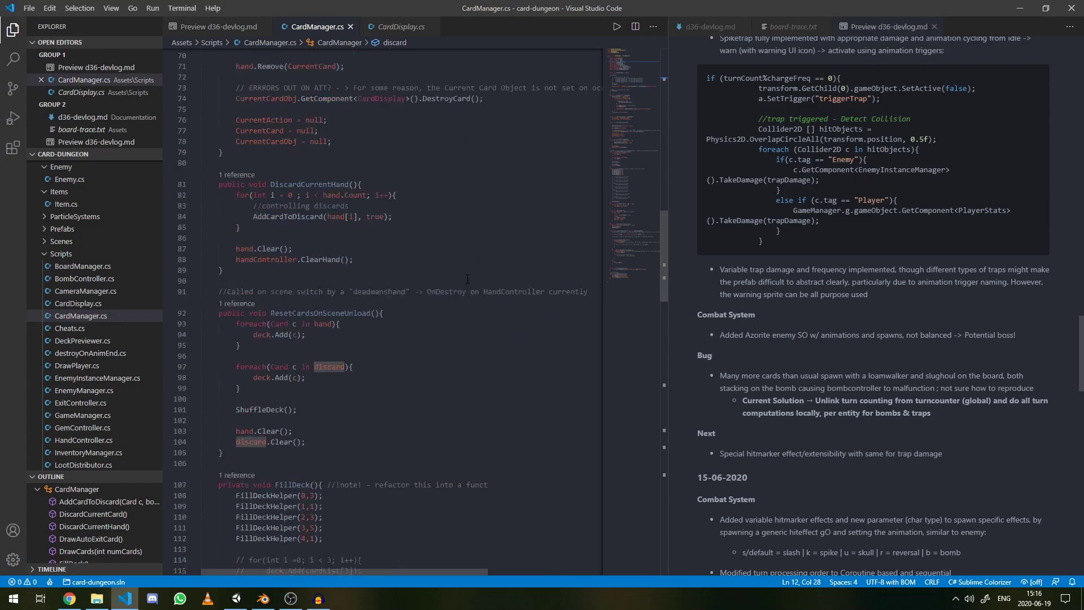
pyautogui.scroll(-4, 427, 294)
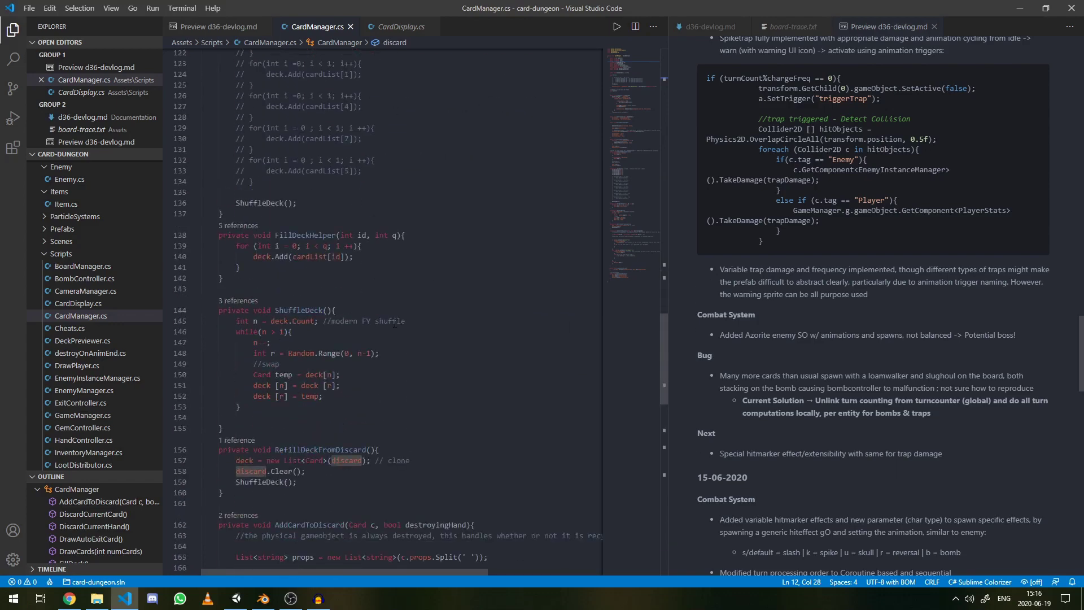
# - Select and review the ShuffleDeck method, then show the rendered d36-devlog.md preview
pyautogui.moveTo(219, 314); pyautogui.dragTo(263, 425)
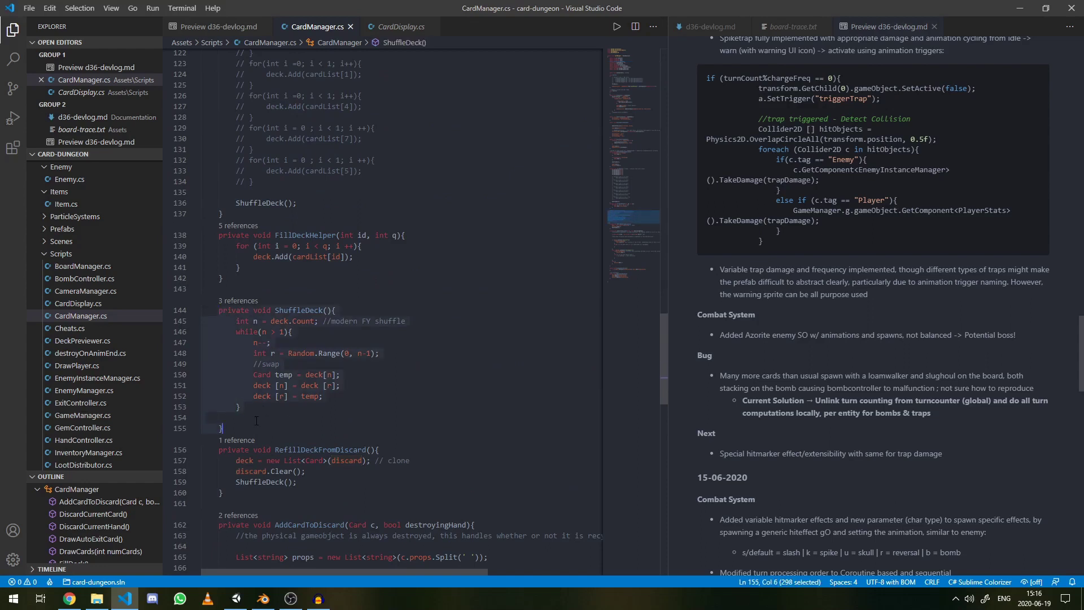
pyautogui.click(257, 420)
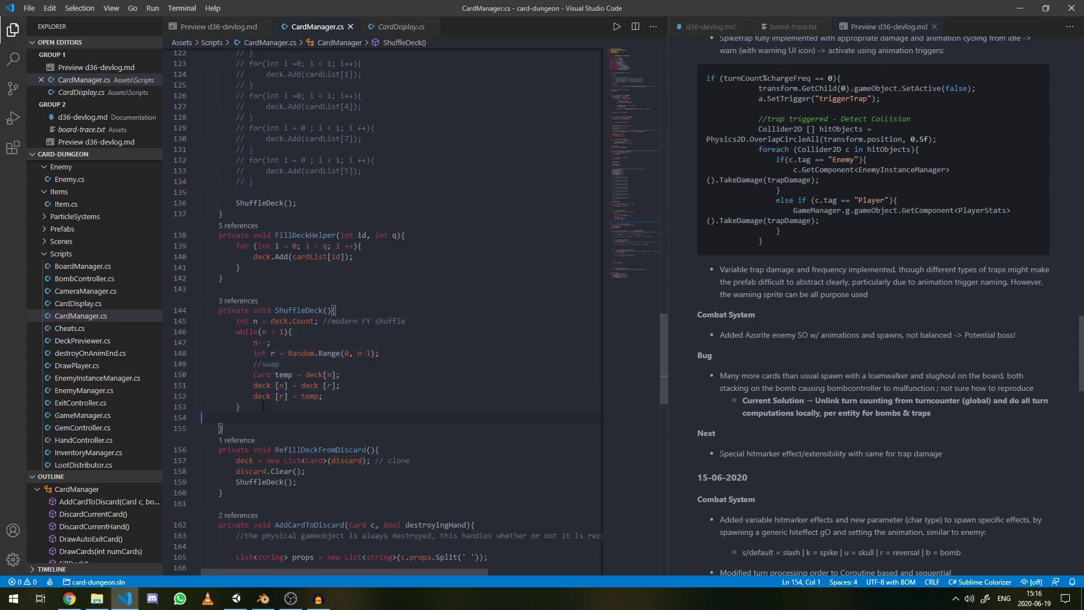
pyautogui.scroll(-5, 267, 405)
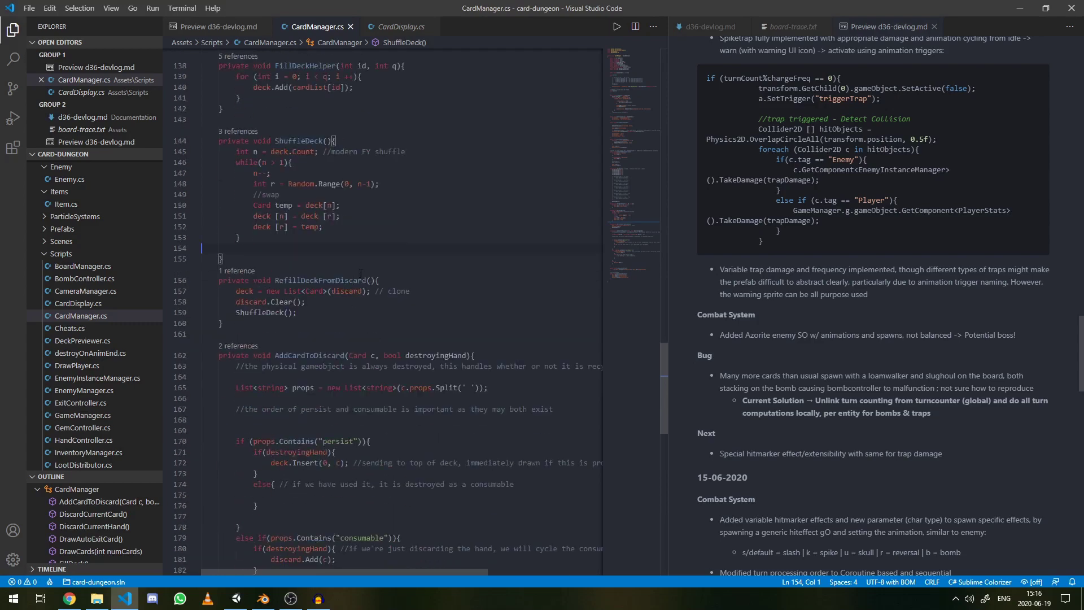
pyautogui.scroll(2, 269, 293)
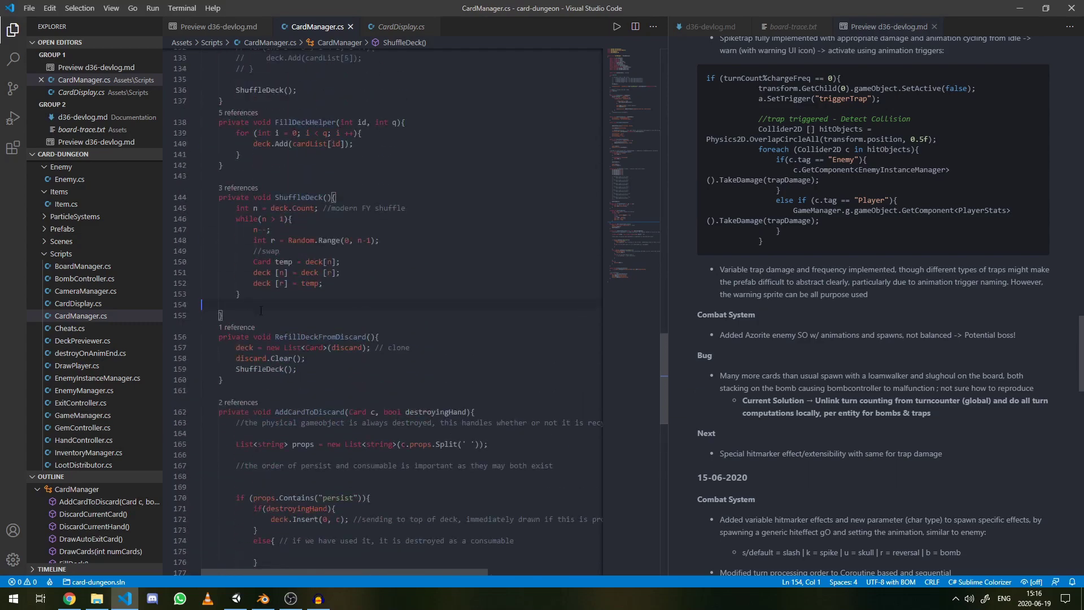
pyautogui.scroll(13, 309, 313)
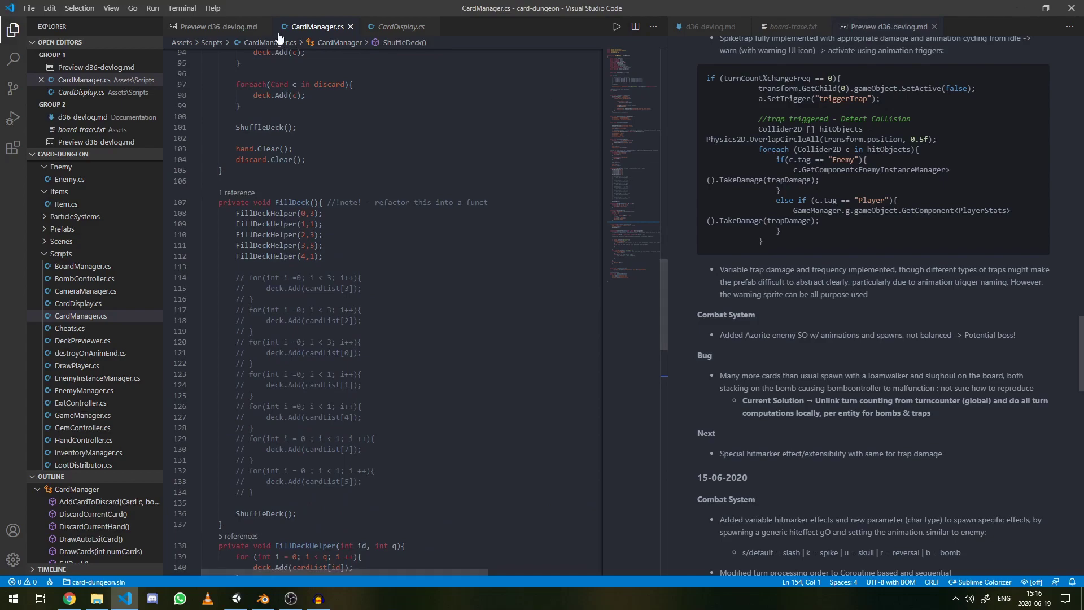
pyautogui.click(226, 29)
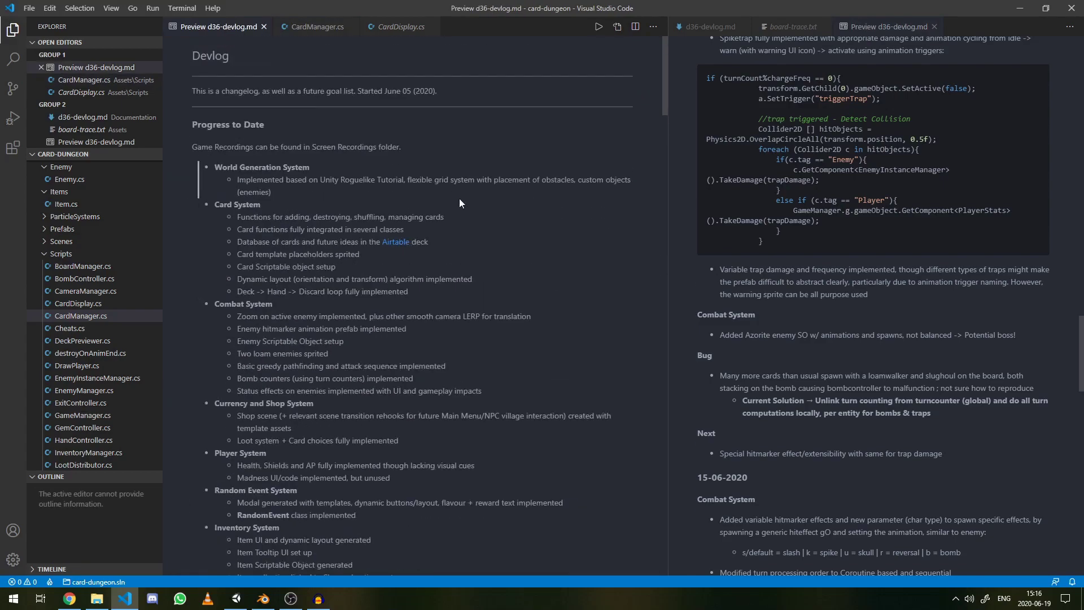
# - Show the d36-devlog.md markdown source in the right group beside its preview
pyautogui.scroll(-5, 472, 154)
pyautogui.scroll(7, 508, 181)
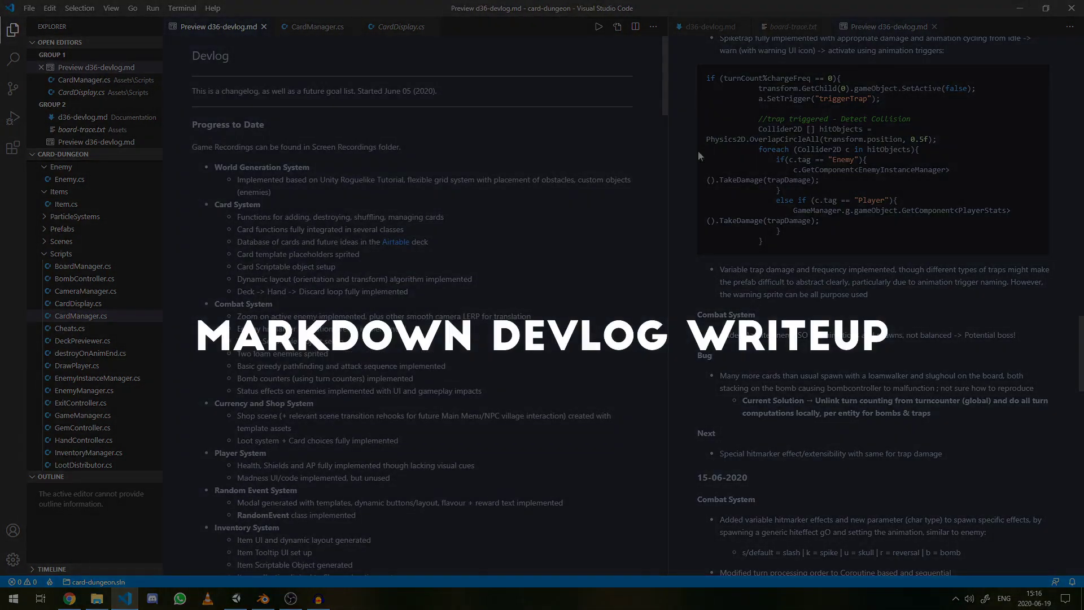
pyautogui.click(710, 27)
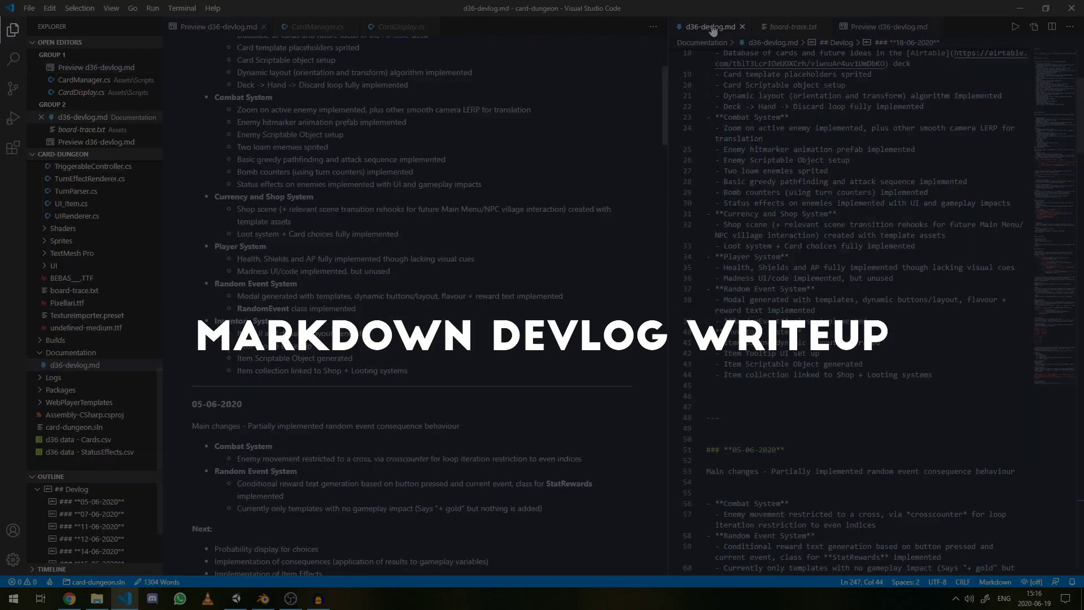
pyautogui.scroll(6, 864, 310)
pyautogui.scroll(-10, 671, 246)
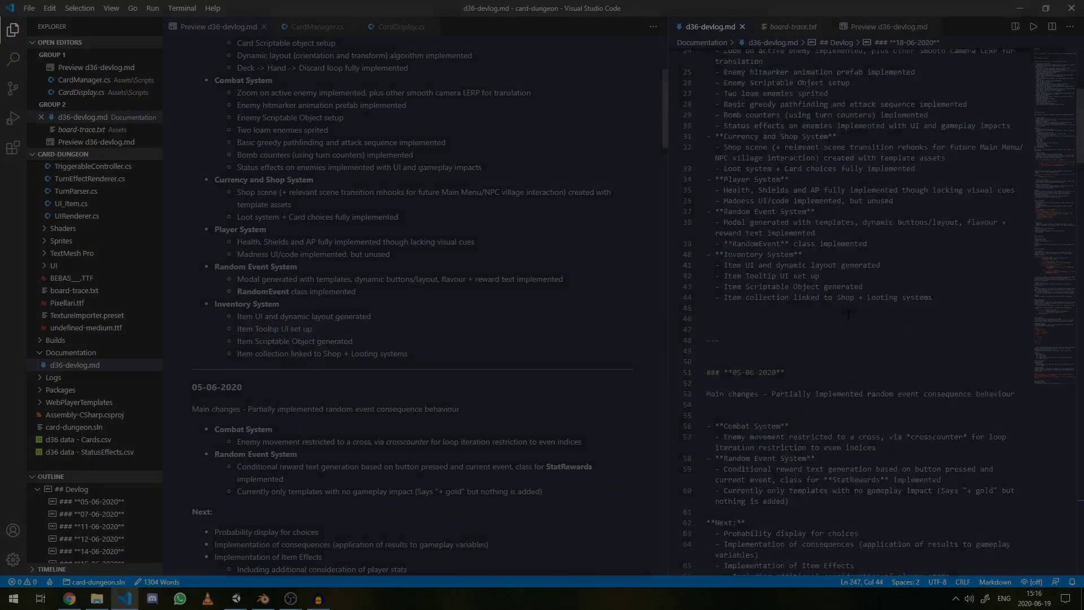
pyautogui.scroll(10, 671, 245)
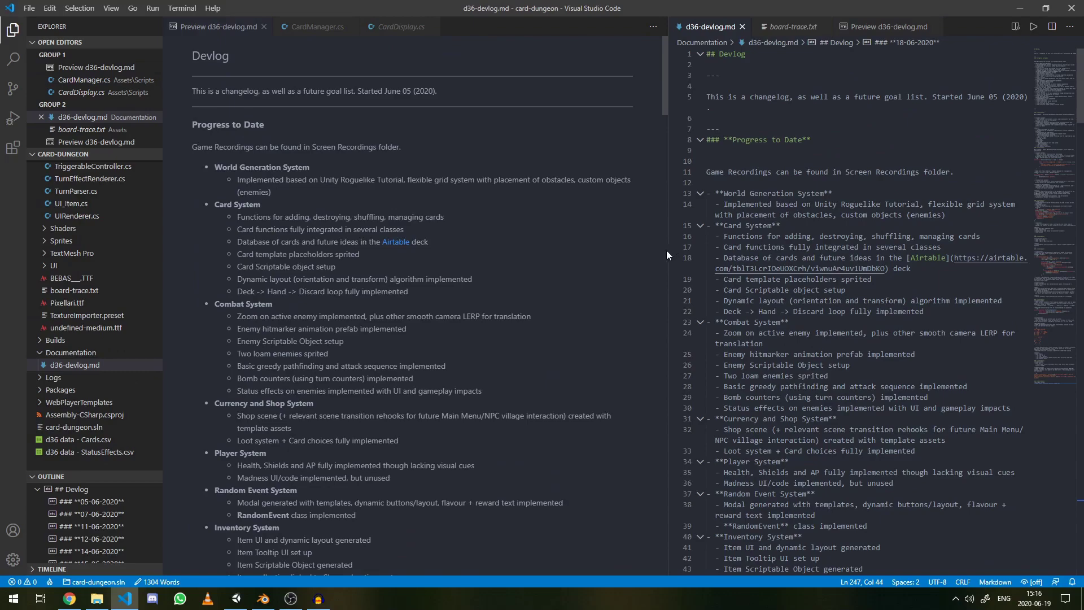
pyautogui.click(666, 252)
pyautogui.moveTo(661, 172); pyautogui.dragTo(660, 94)
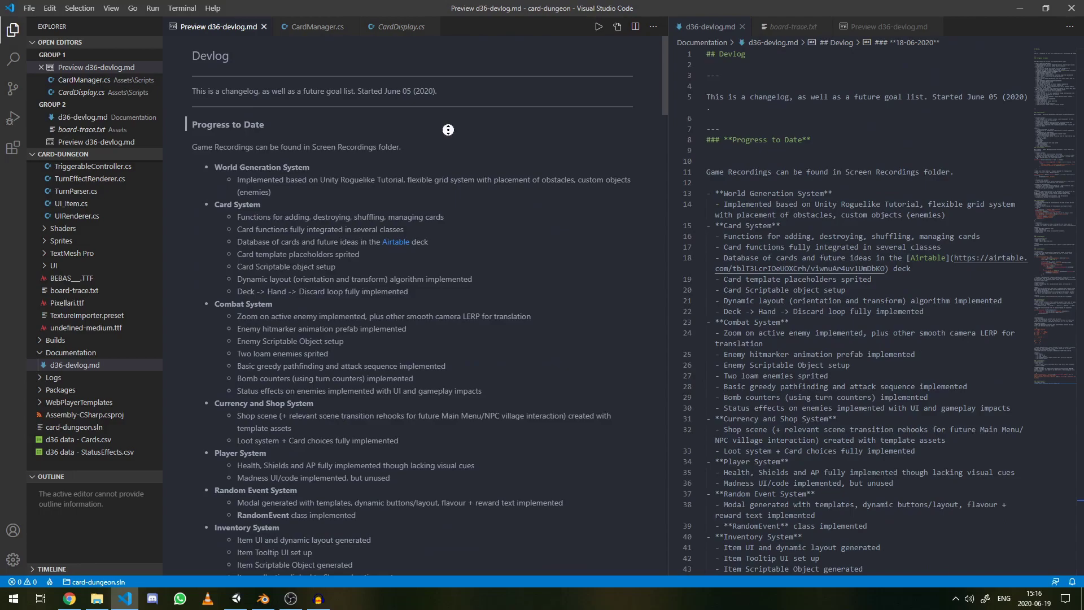
# - Scroll the source and preview through the devlog's dated entries
pyautogui.scroll(-1, 447, 193)
pyautogui.scroll(-20, 447, 193)
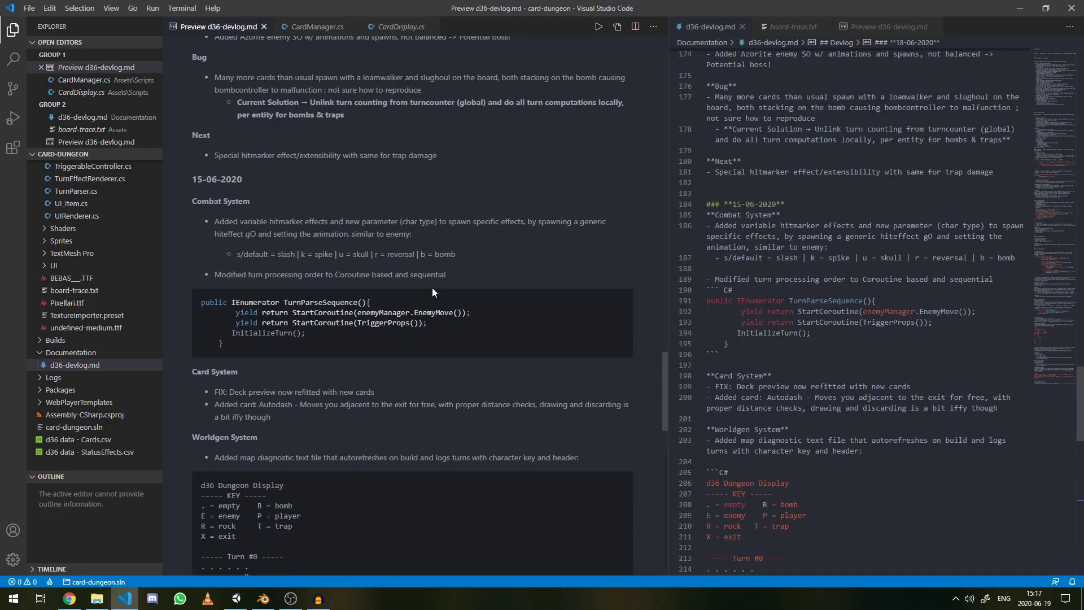
pyautogui.scroll(-8, 441, 406)
pyautogui.scroll(5, 408, 214)
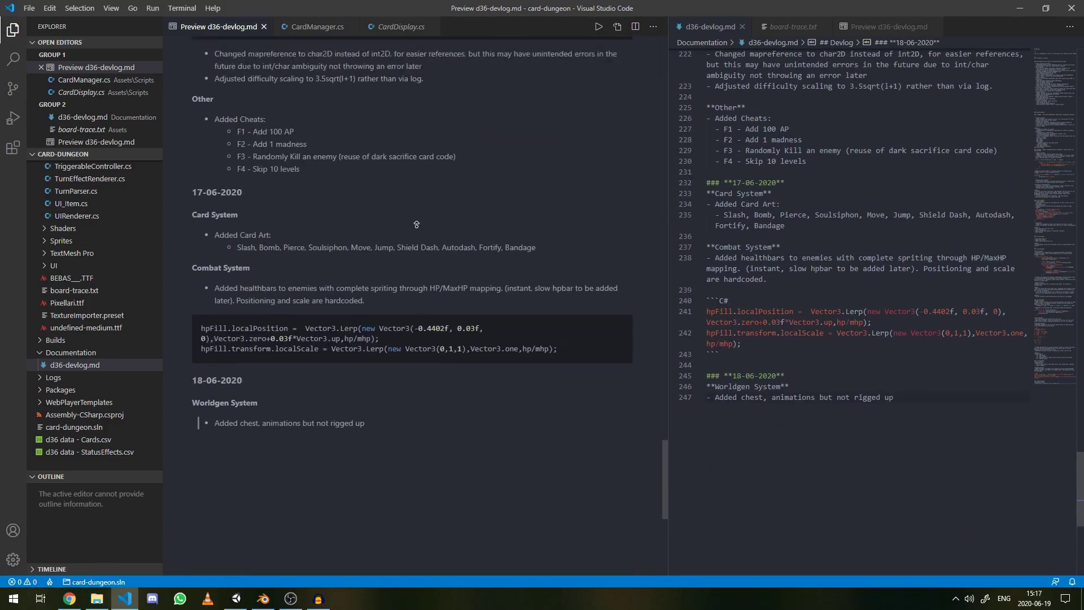
pyautogui.scroll(7, 407, 213)
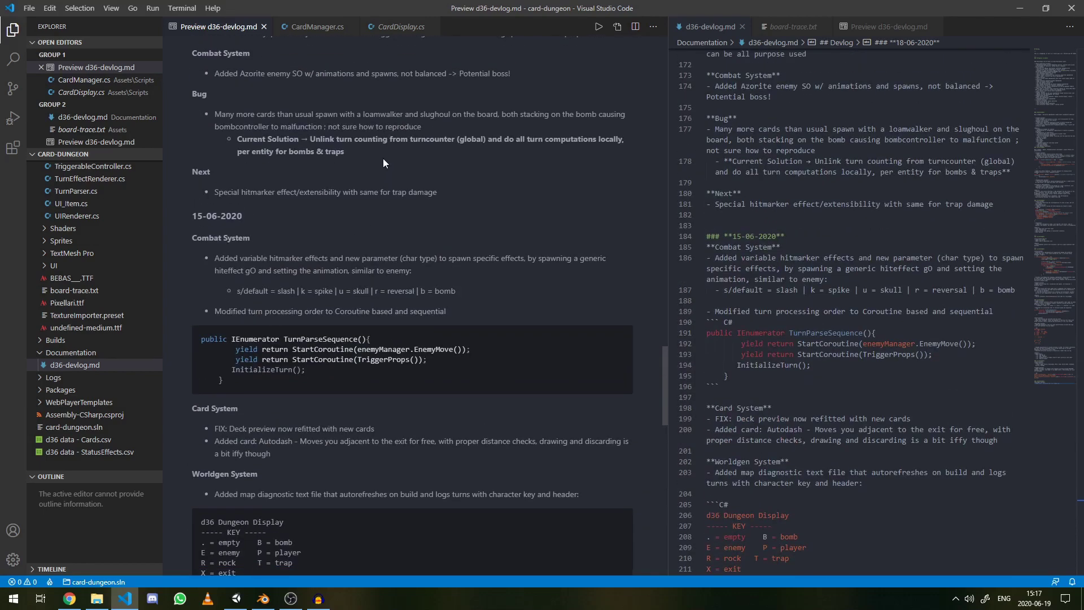
pyautogui.scroll(-5, 362, 240)
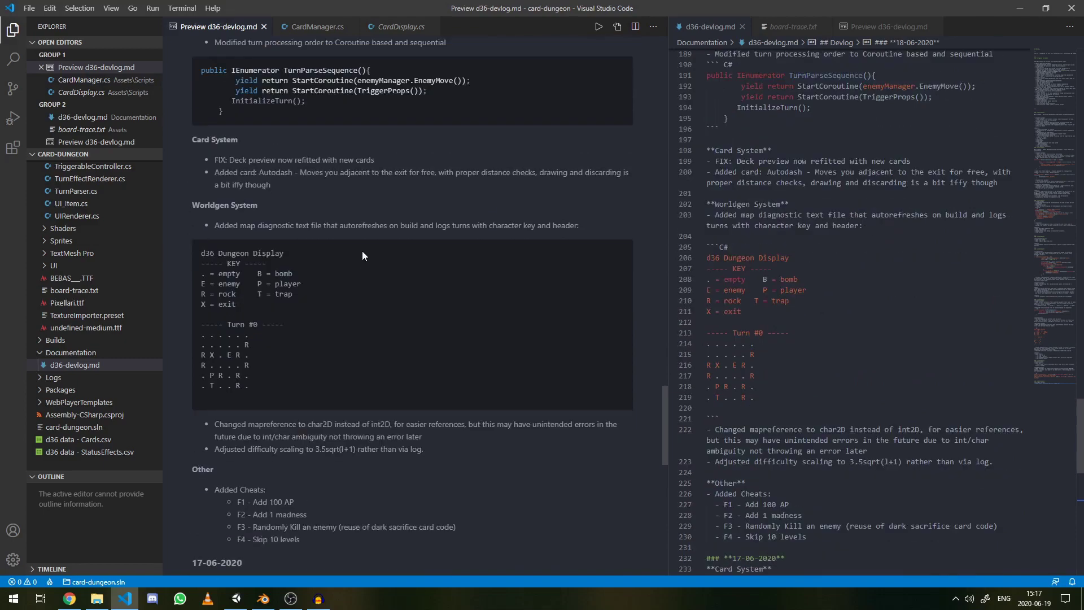
pyautogui.scroll(-4, 362, 255)
pyautogui.scroll(1, 356, 236)
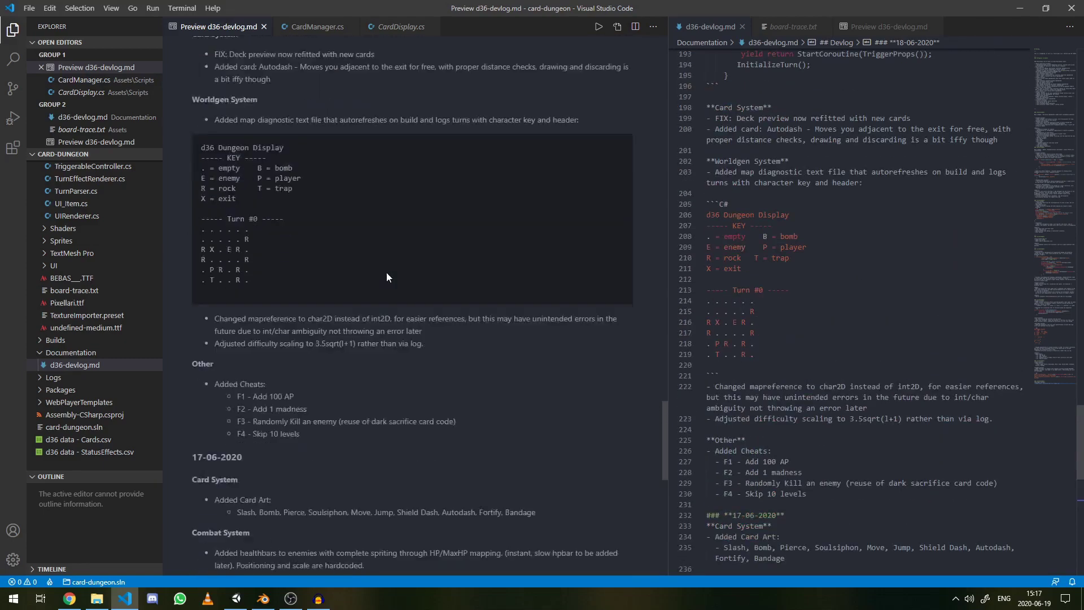
pyautogui.scroll(-4, 386, 272)
pyautogui.moveTo(527, 323); pyautogui.dragTo(558, 323)
# - Highlight the health-bar code block and d36 Dungeon Display key, then return to Unity
pyautogui.tripleClick(359, 314)
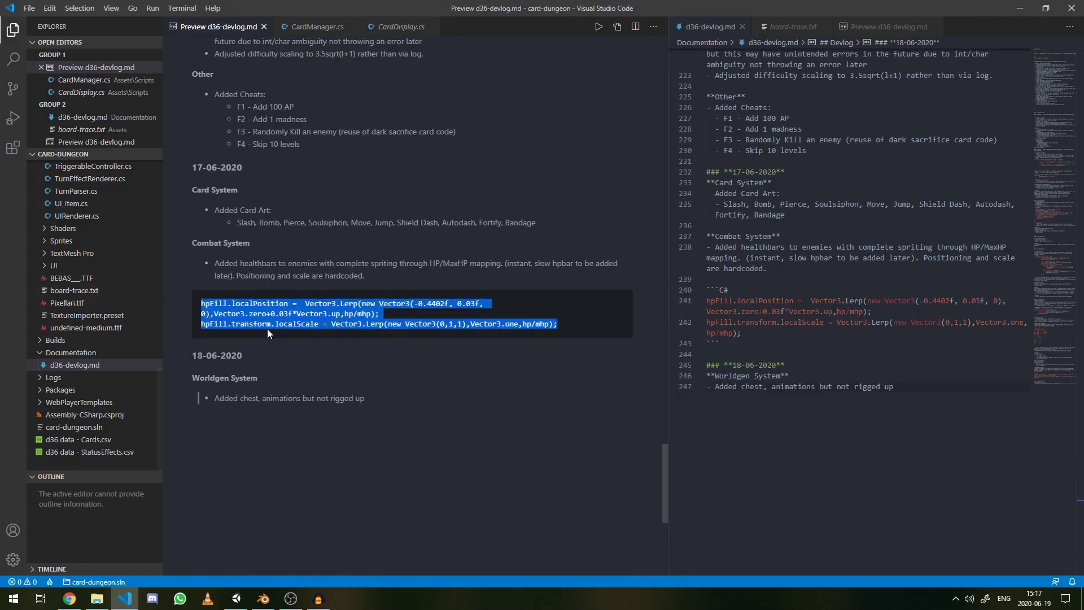
pyautogui.scroll(8, 330, 327)
pyautogui.moveTo(249, 411); pyautogui.dragTo(254, 446)
pyautogui.click(280, 426)
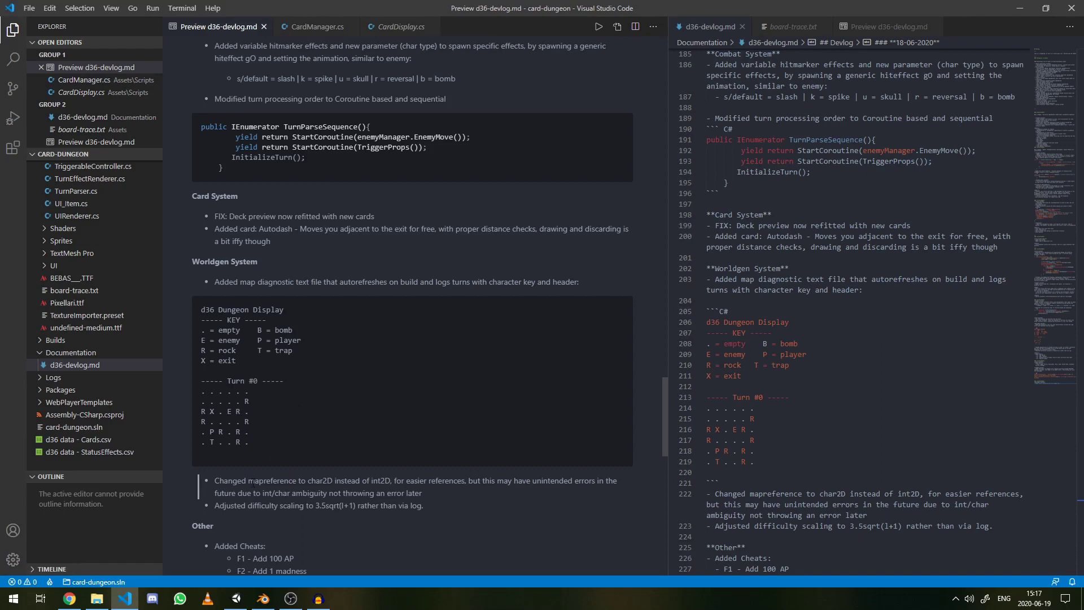
pyautogui.click(236, 600)
# - Deselect the Bandage asset and zoom and pan the Scene view over the canvas and card hand
pyautogui.scroll(-3, 446, 229)
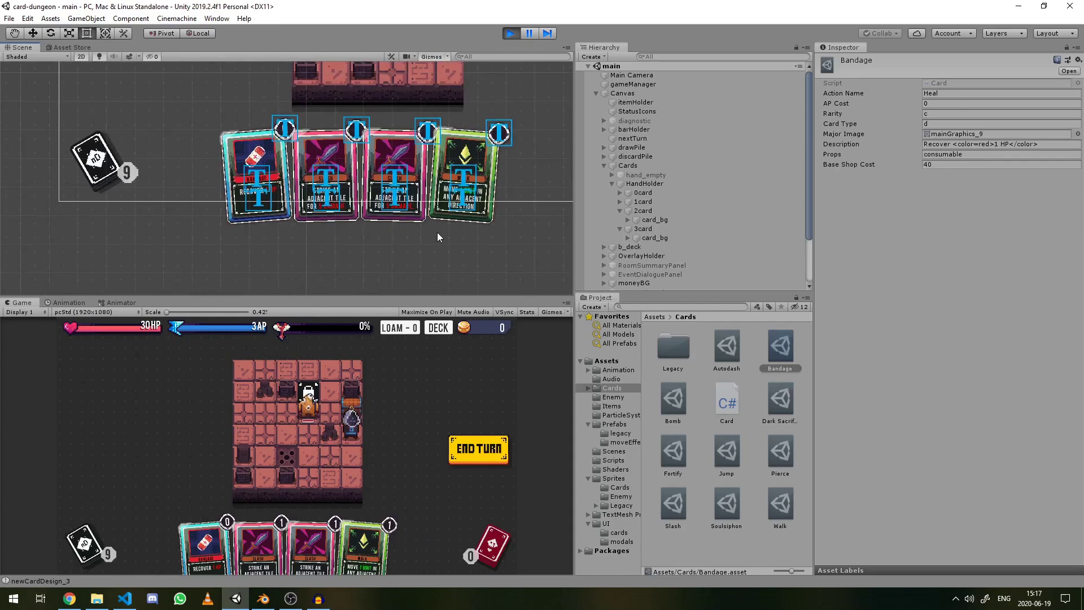
pyautogui.click(437, 232)
pyautogui.scroll(-5, 427, 225)
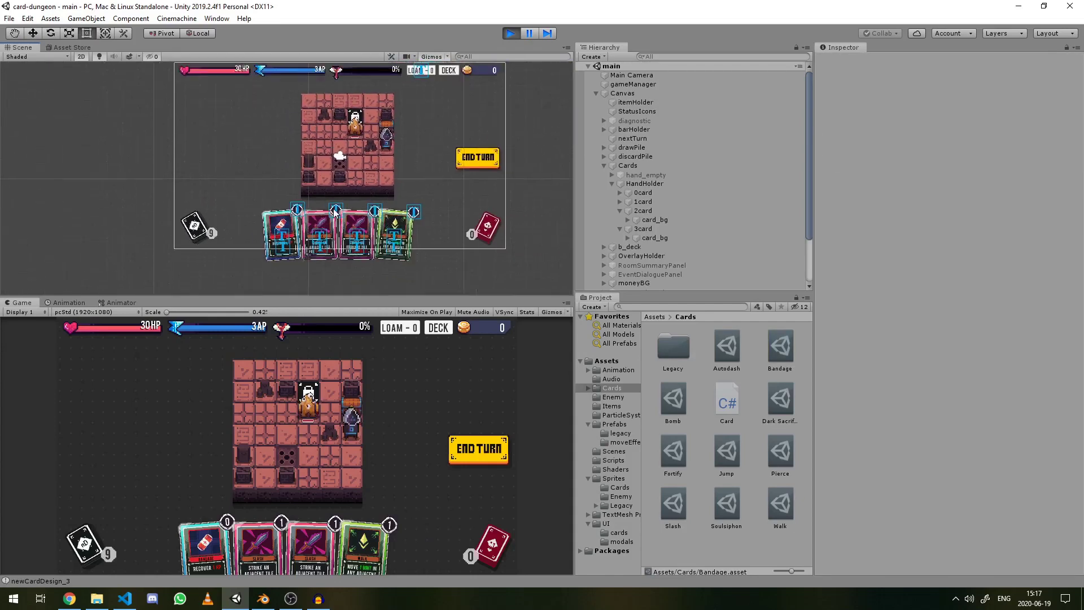
pyautogui.scroll(2, 285, 220)
pyautogui.moveTo(285, 221); pyautogui.dragTo(257, 218, button='middle')
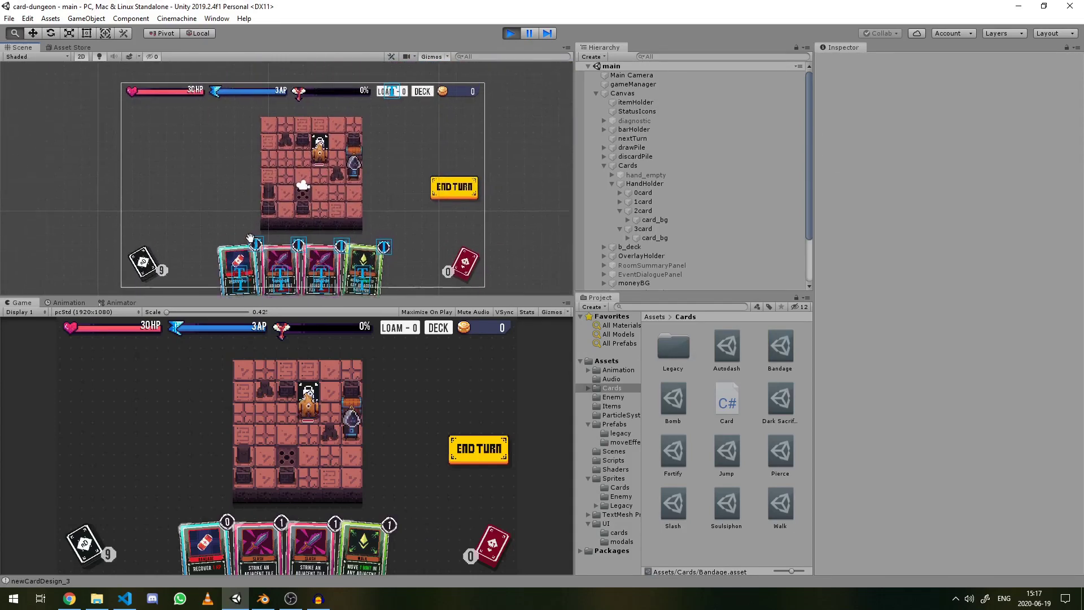
pyautogui.scroll(-2, 256, 226)
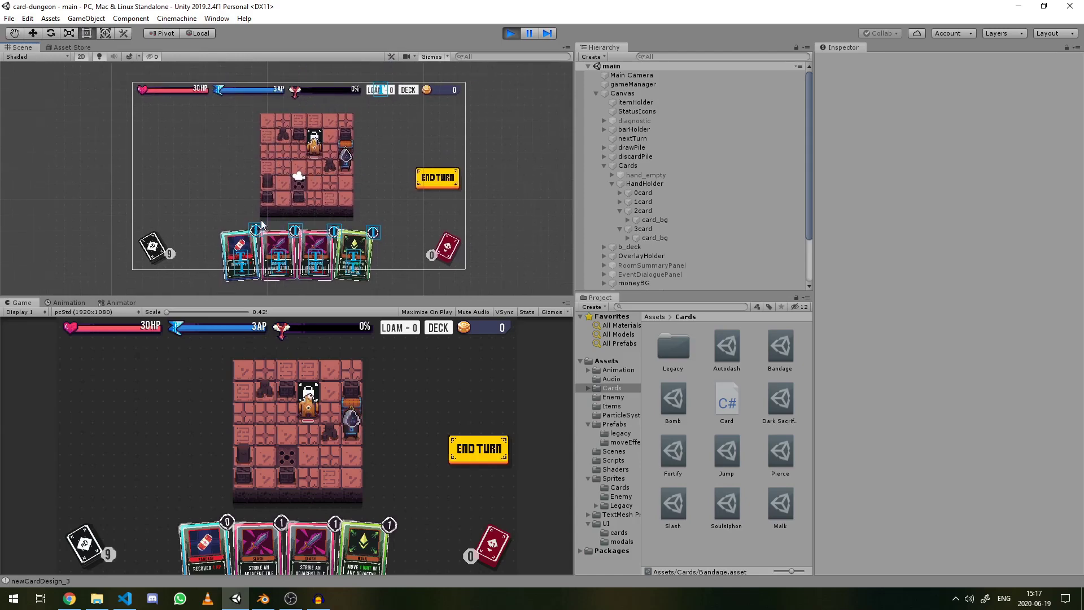
pyautogui.scroll(1, 262, 223)
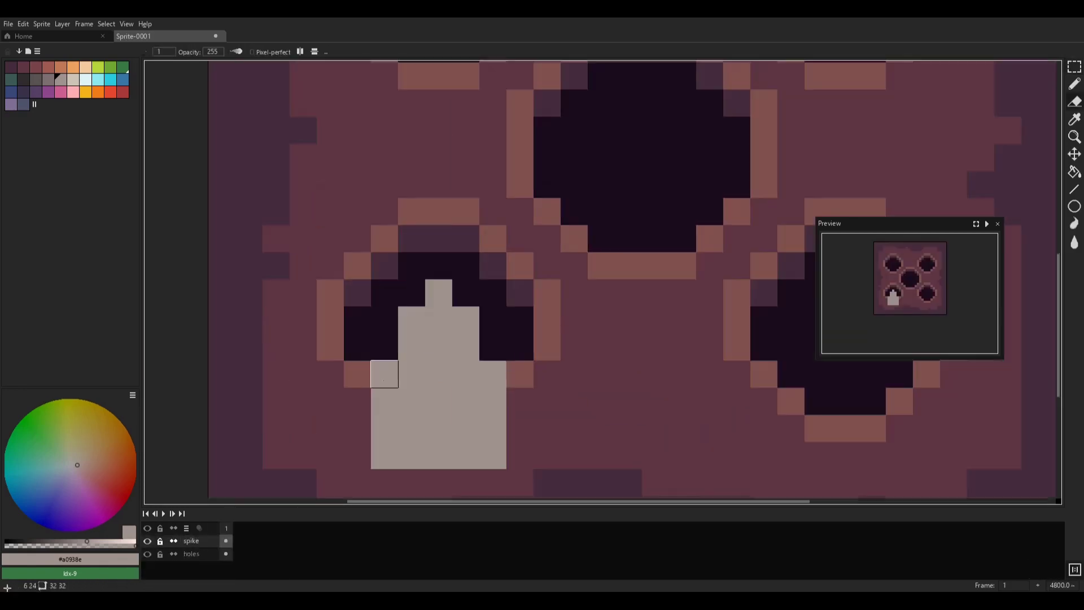
# - Return to the Pencil tool (B) and zoom the spiketrap sprite in, then back out
pyautogui.press('b')
pyautogui.scroll(8, 466, 341)
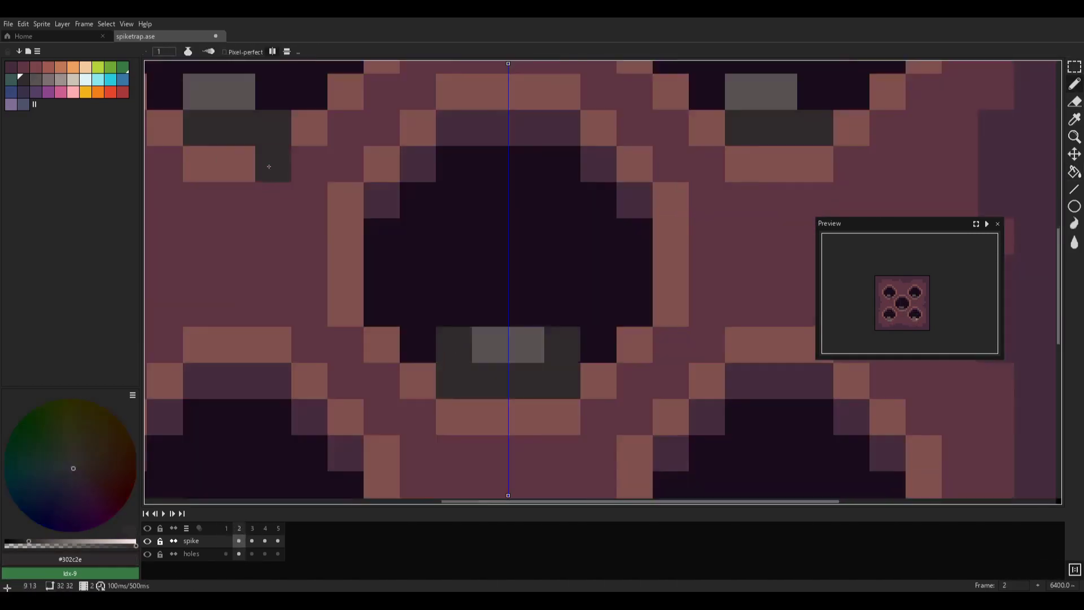
pyautogui.scroll(-6, 558, 332)
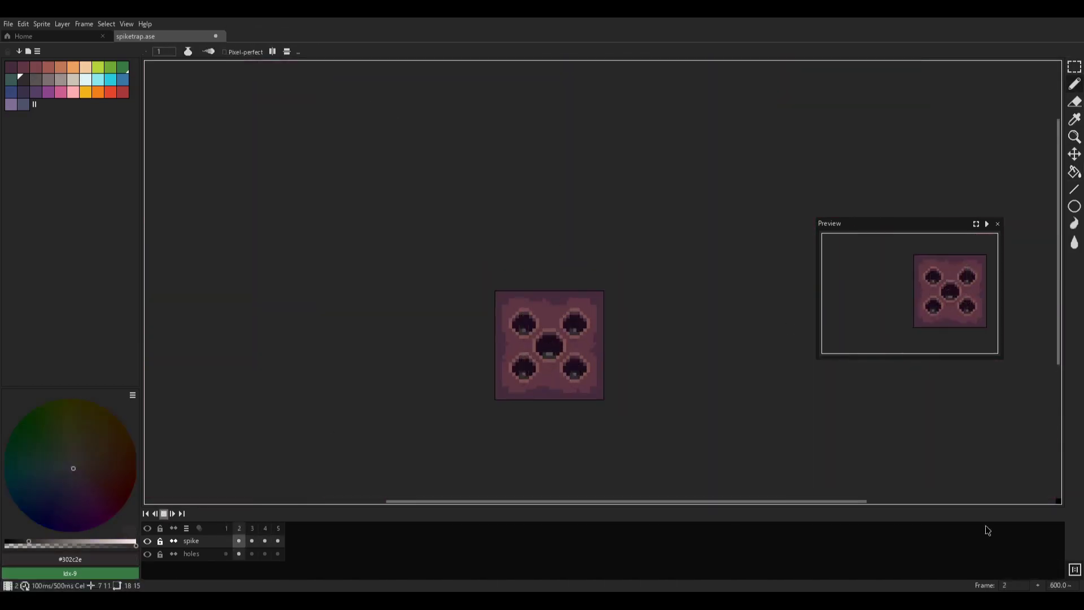